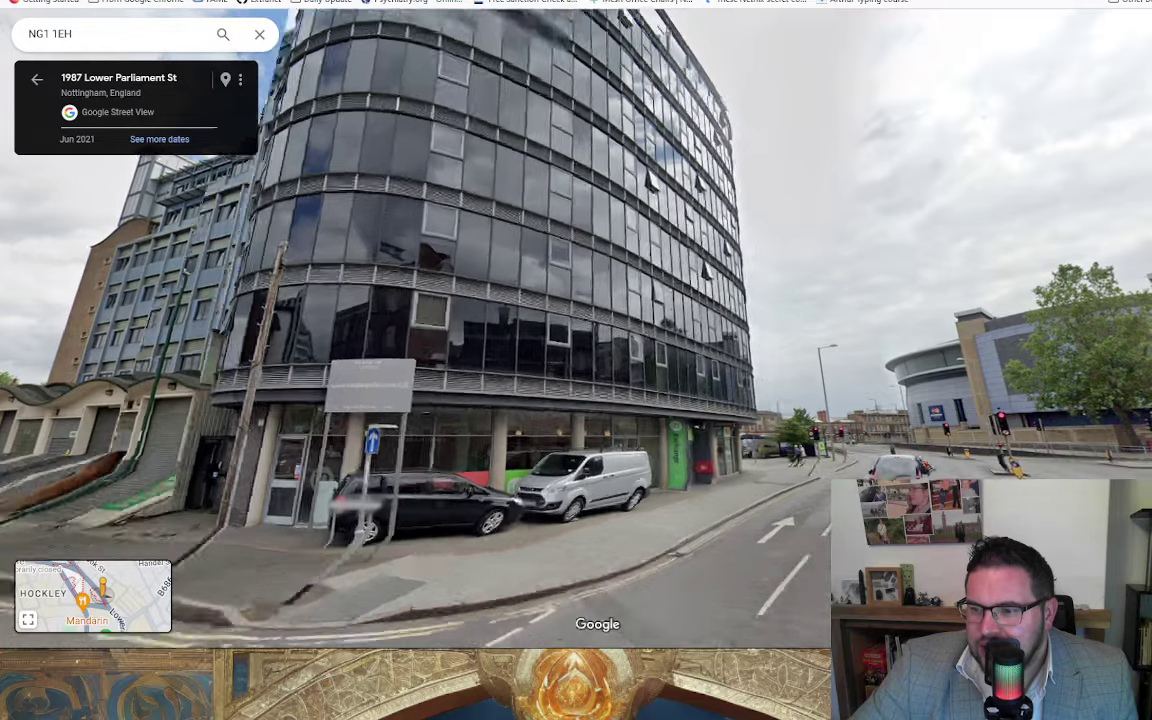
Examine the curved glass corner building with the Subway shop and its surroundings on Lower Parliament Street in Street View.
left_click_drag(290, 550, 712, 352)
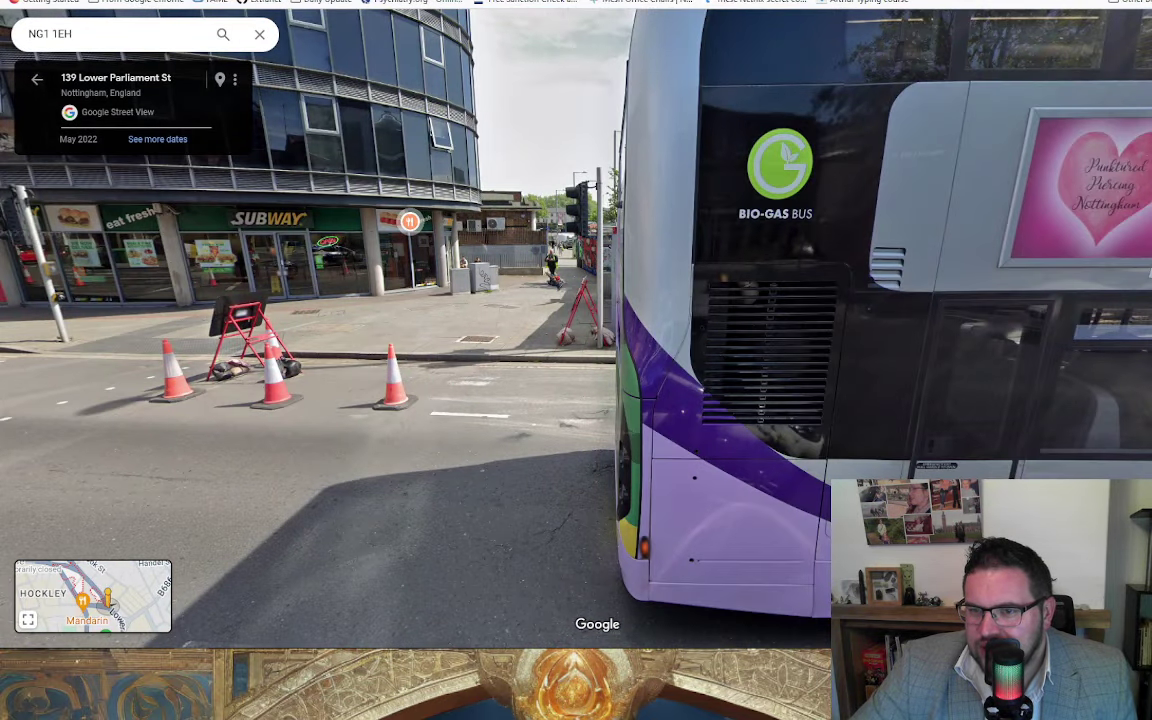
left_click_drag(497, 250, 678, 260)
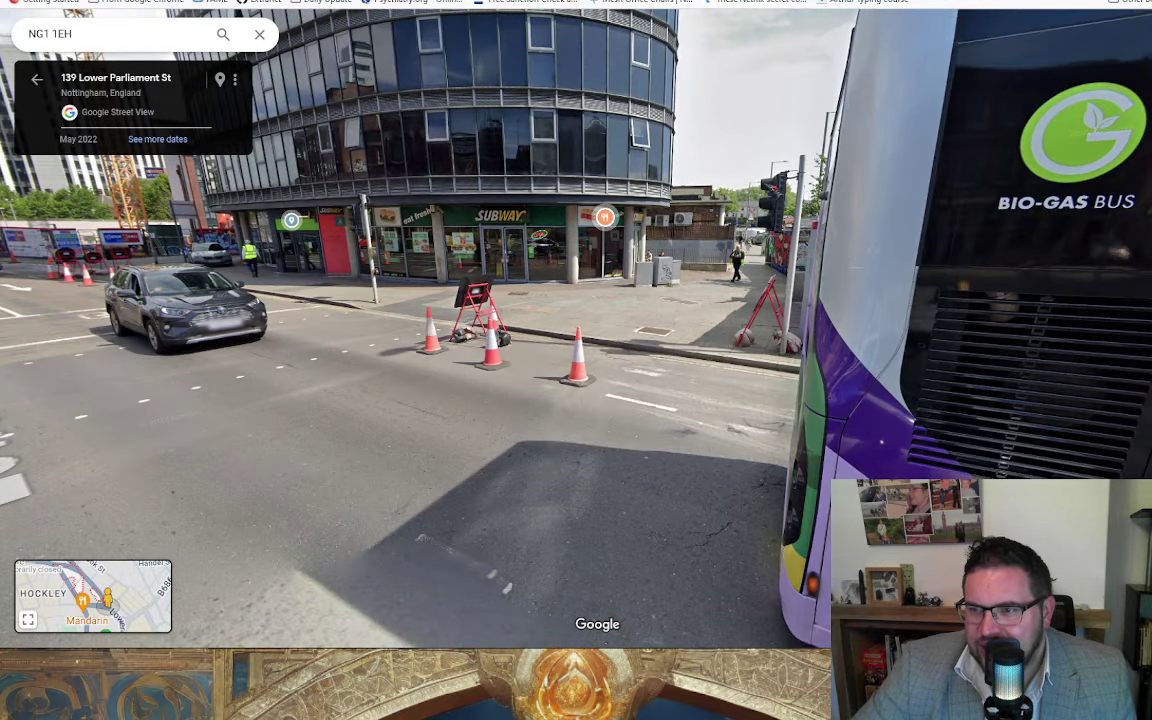
mouse_move(716, 320)
left_mouse_down()
mouse_move(264, 330)
mouse_move(700, 330)
left_mouse_up()
left_click(671, 532)
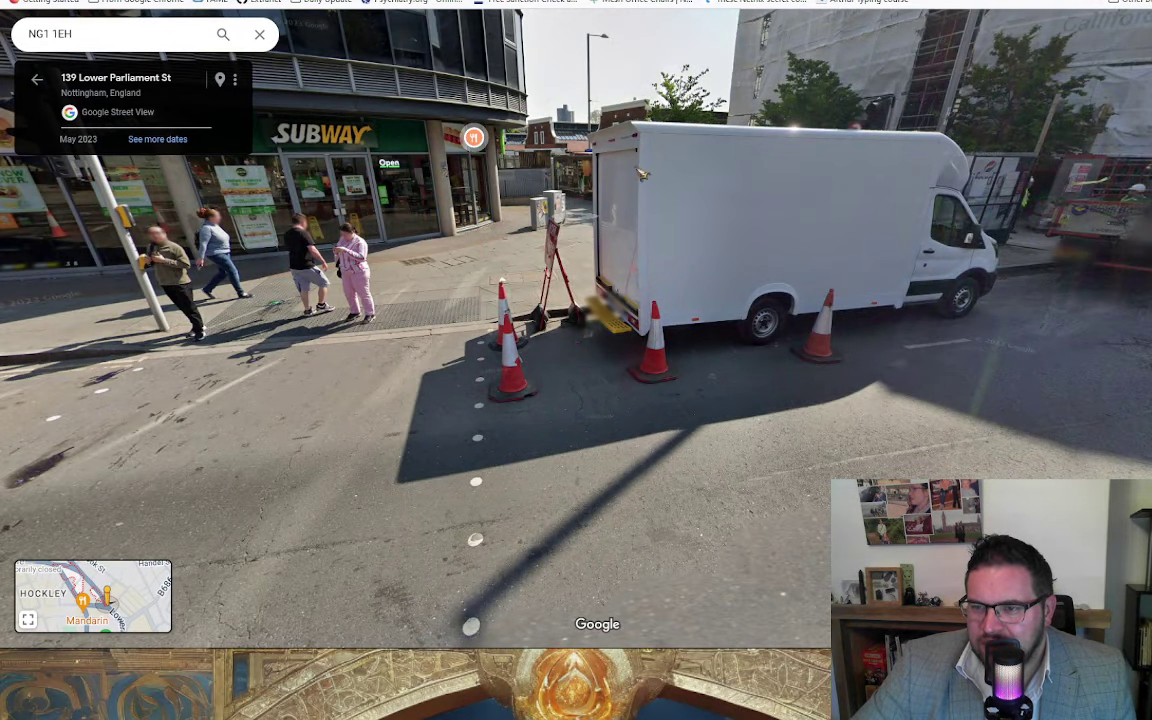
key("Left")
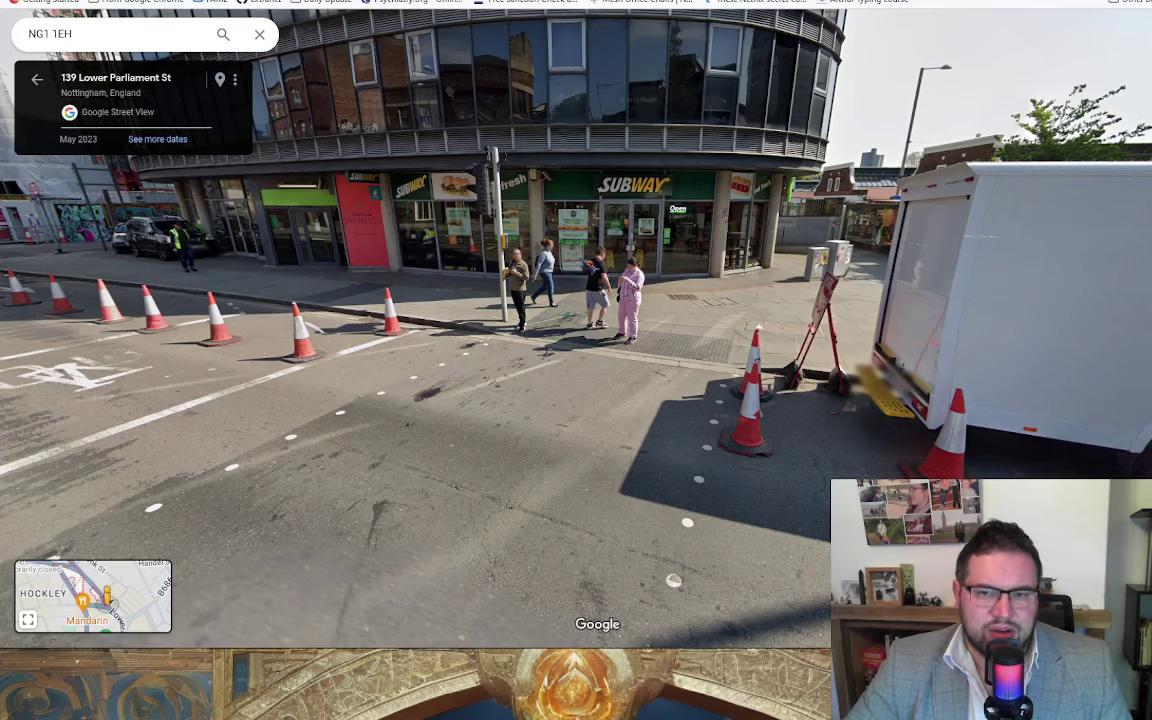
key("Left")
key("Left")
key("Left")
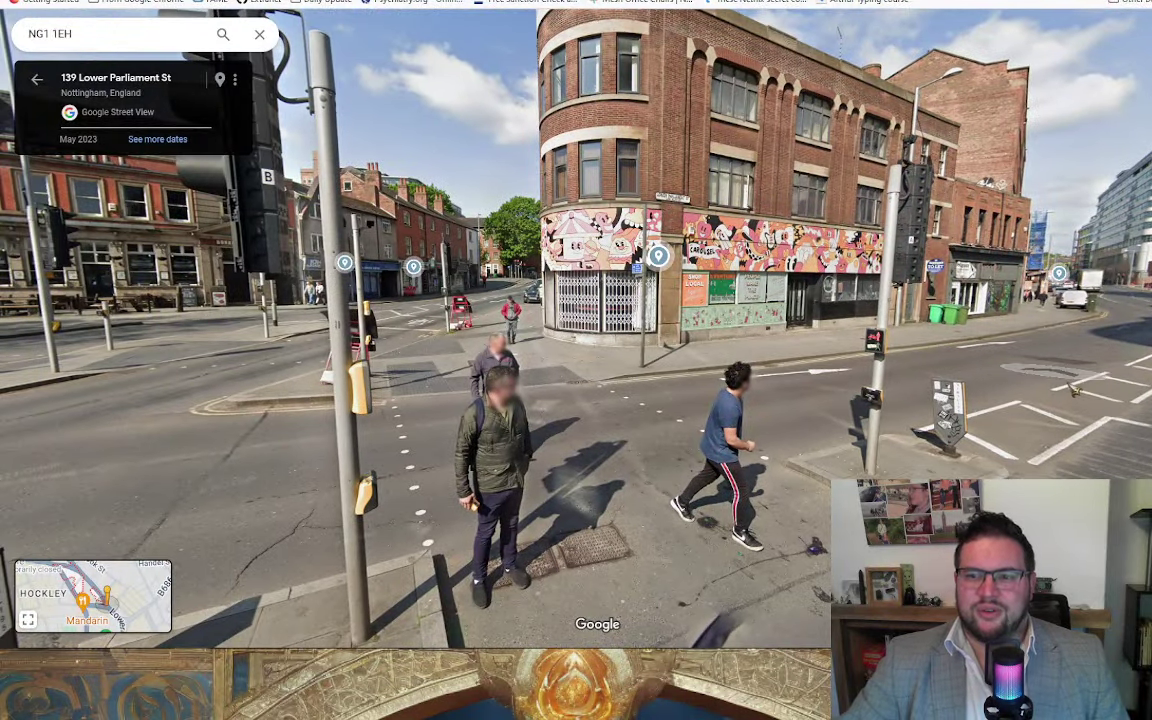
Move along the street to 126 Lower Parliament Street and examine the Hobbyspotz shopfront and its mural up close.
left_click(1075, 390)
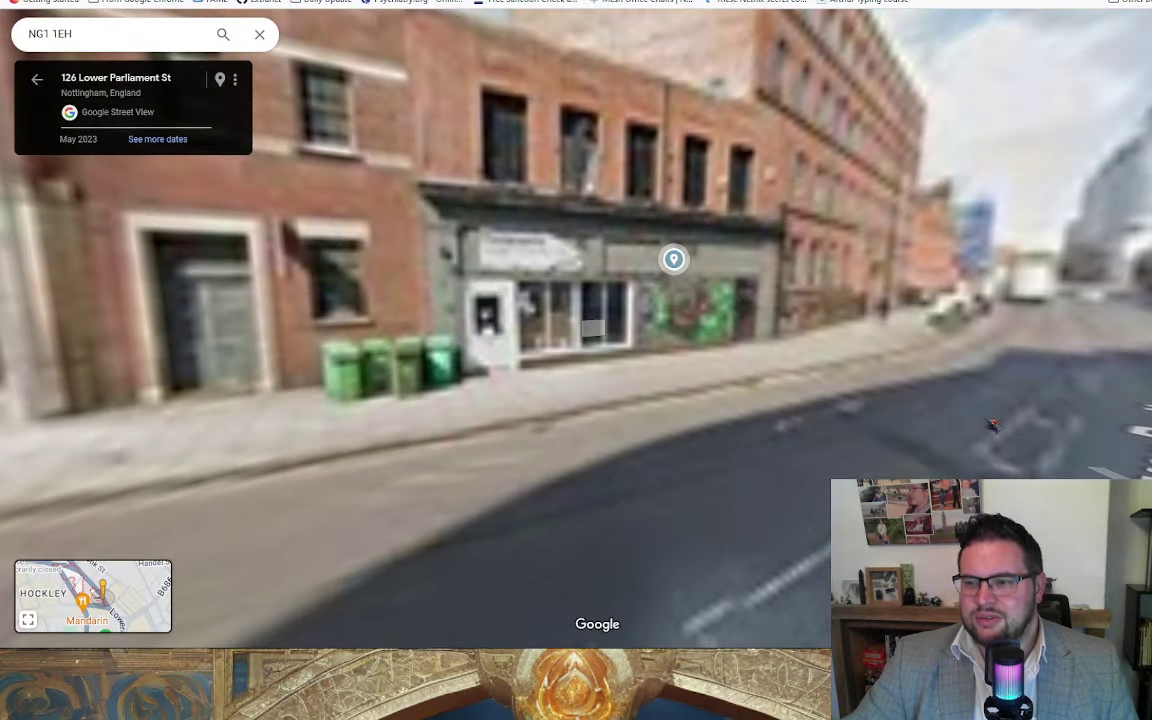
left_click_drag(990, 424, 657, 275)
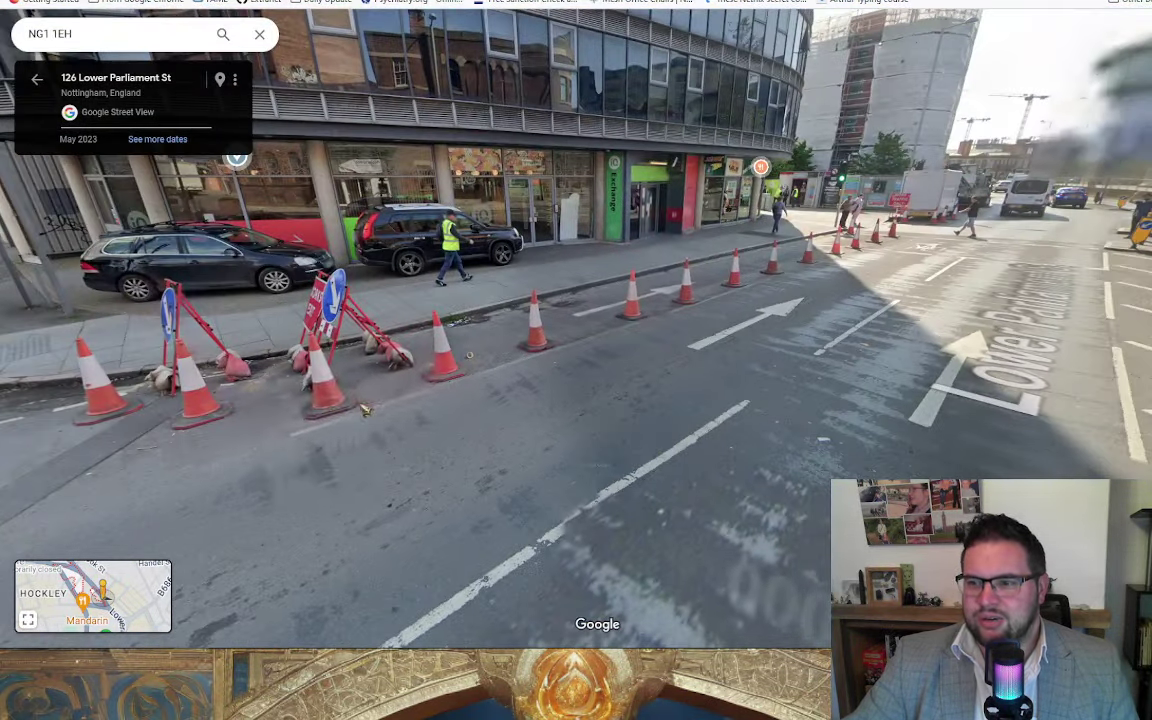
left_click(657, 275)
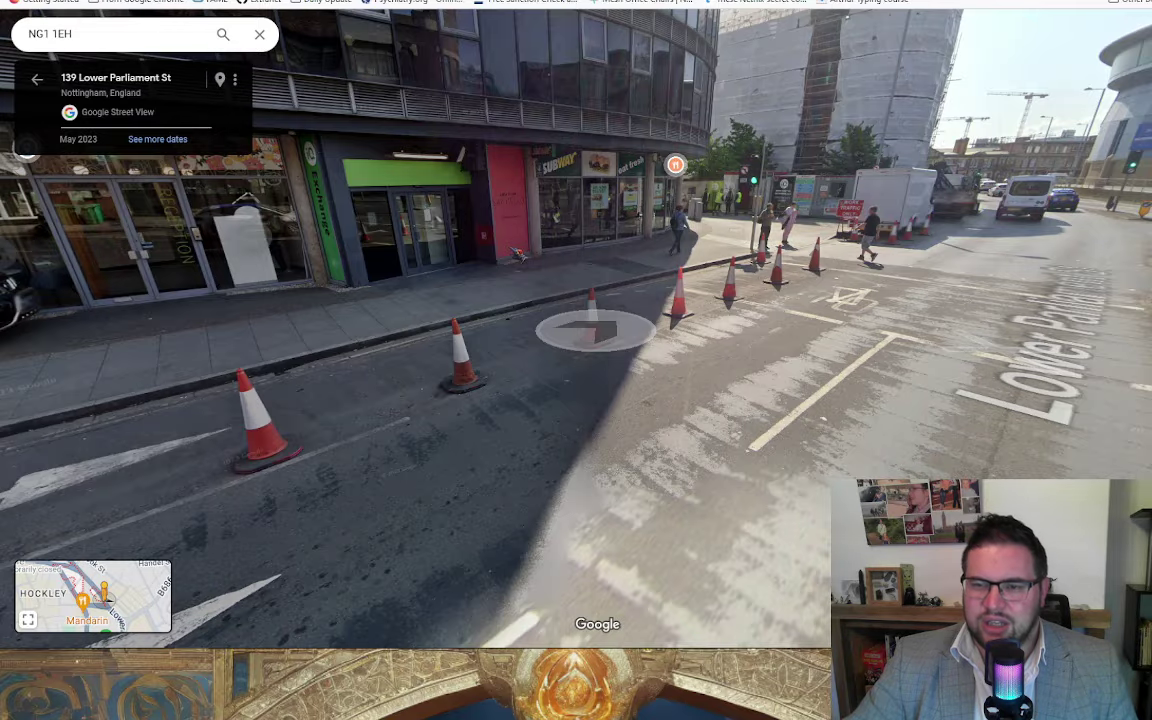
left_click_drag(340, 370, 1000, 380)
left_click(604, 343)
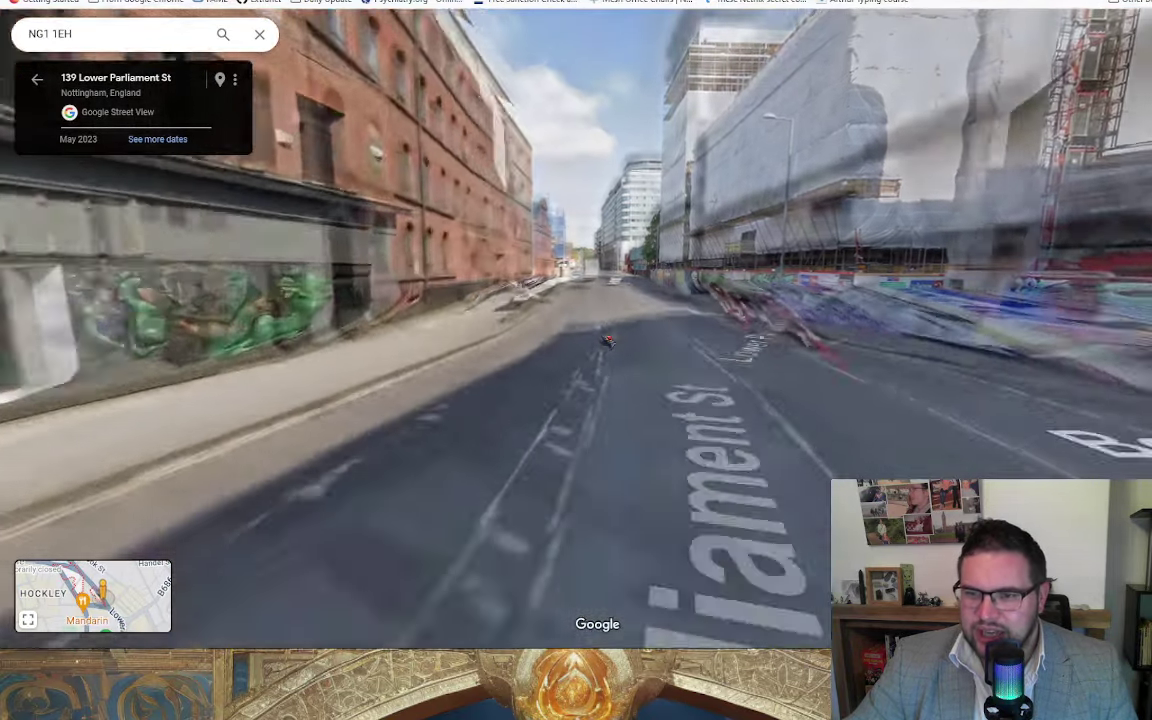
left_click_drag(543, 396, 777, 378)
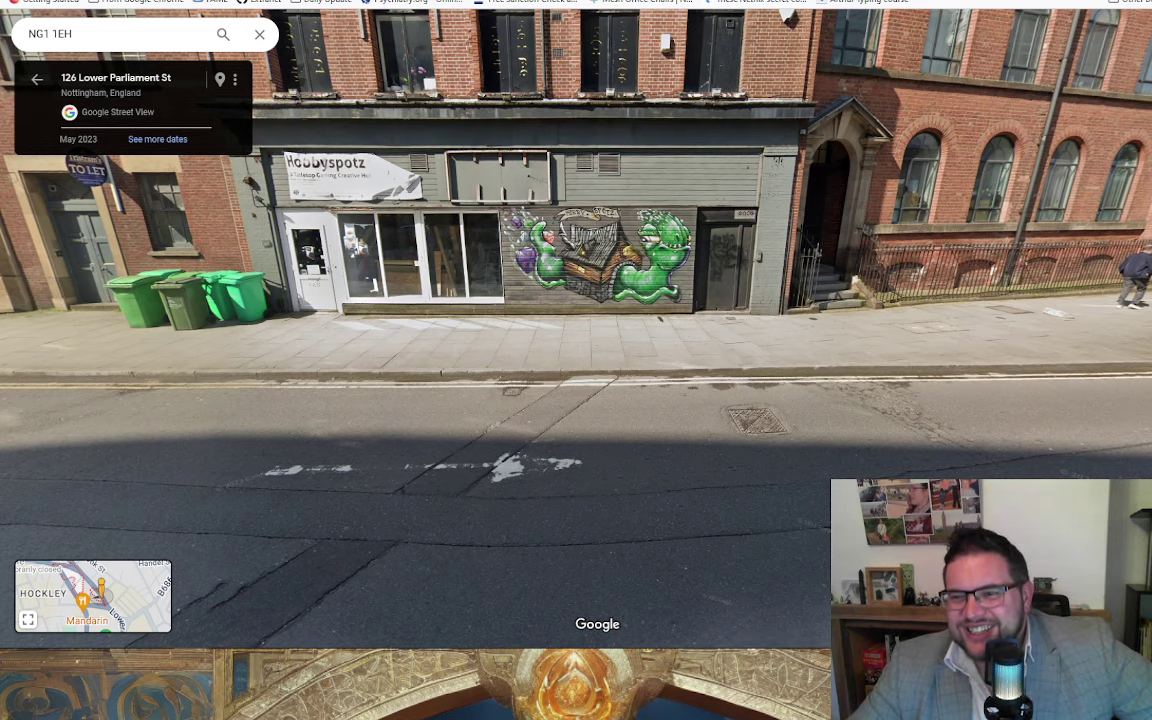
scroll(548, 380, "down", 1)
scroll(555, 411, "up", 2)
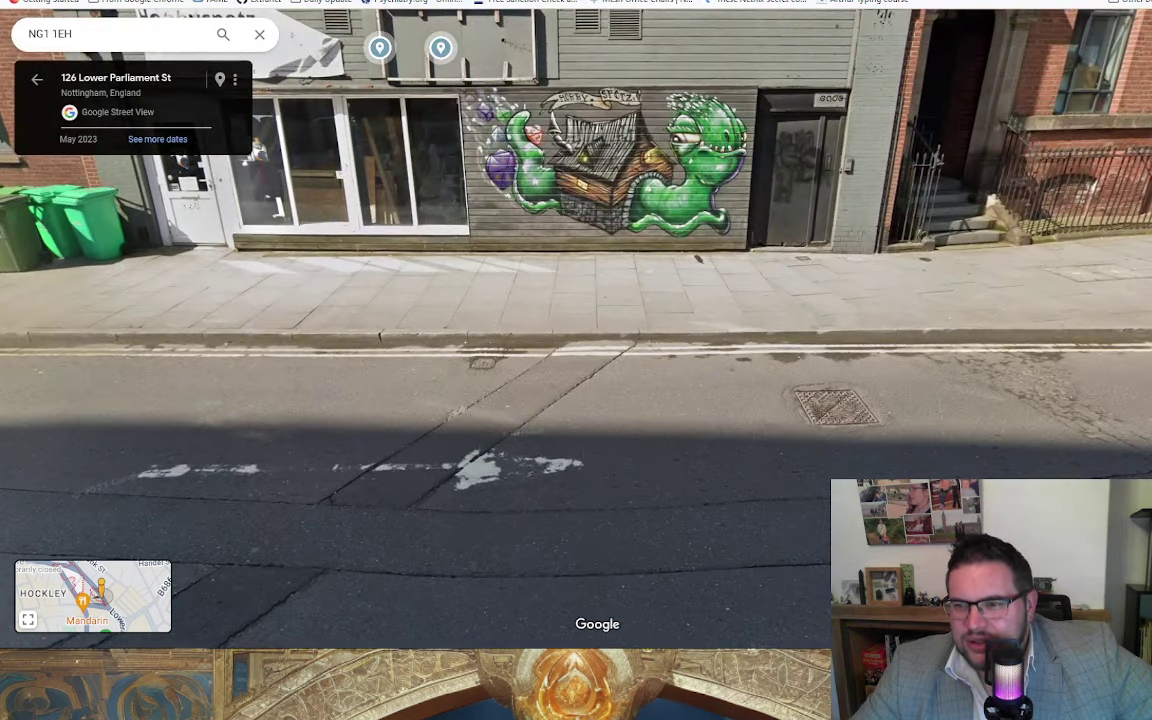
scroll(866, 398, "down", 3)
Move around to Boston Street and view the grey shopfront from across the junction in the older imagery.
left_click_drag(600, 315, 950, 270)
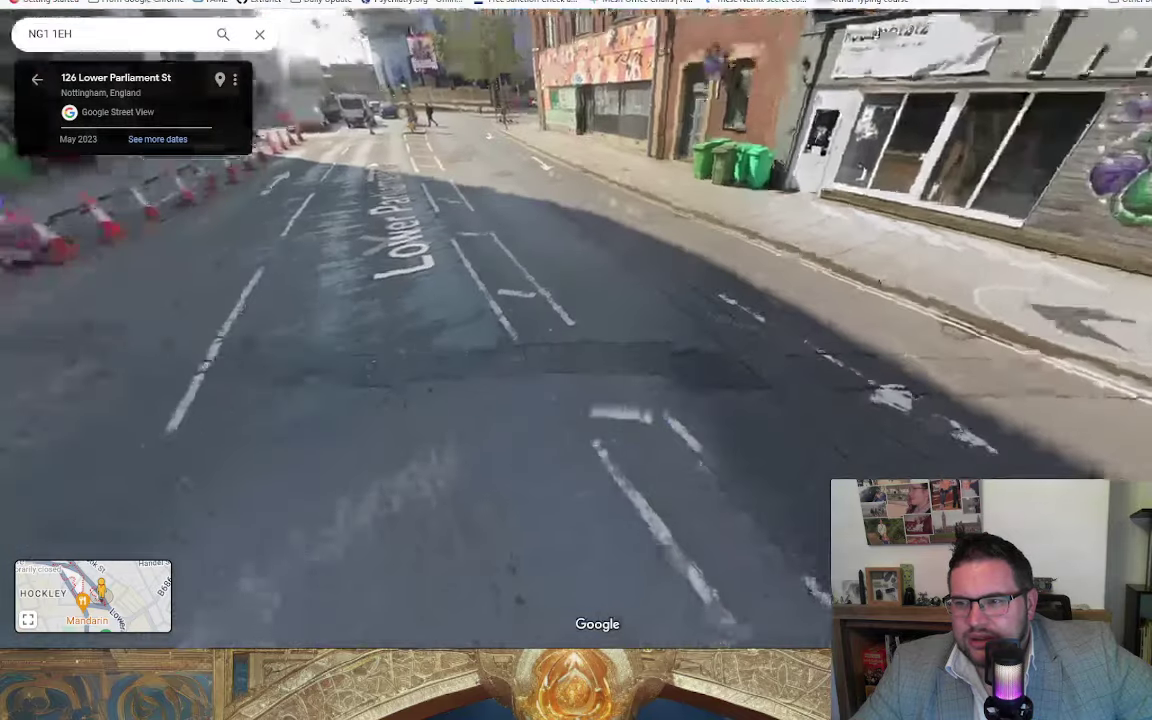
left_click(441, 240)
left_click_drag(792, 232, 407, 295)
left_click(845, 160)
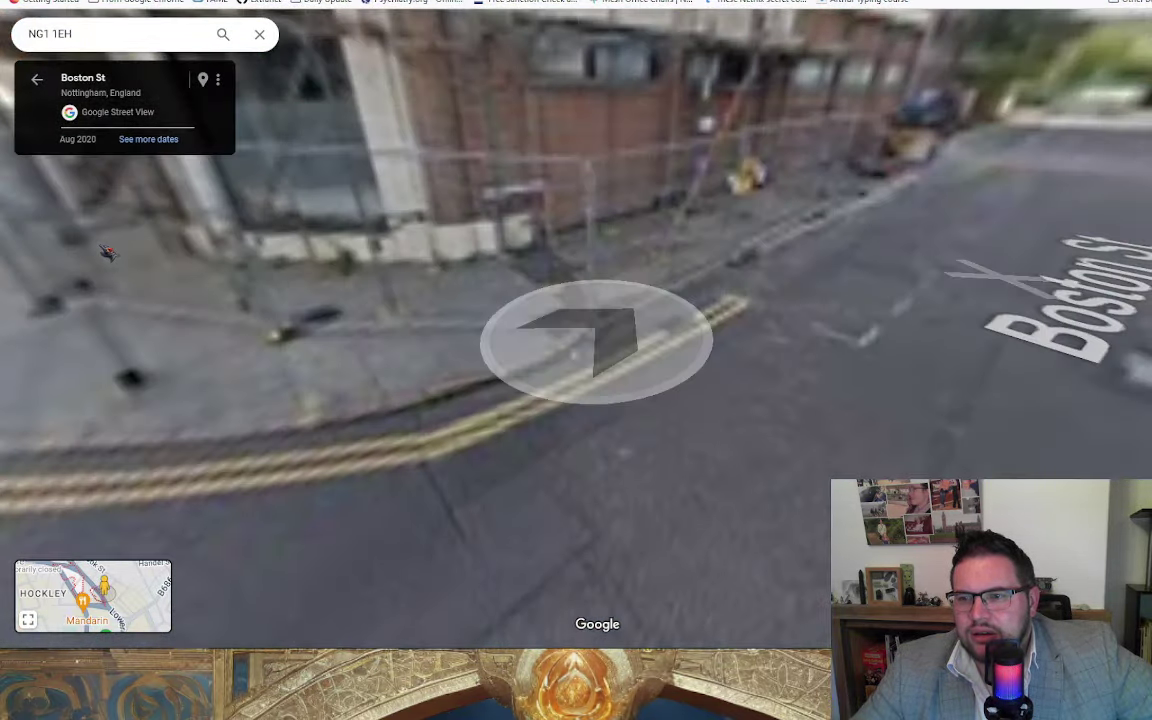
left_click_drag(104, 252, 616, 231)
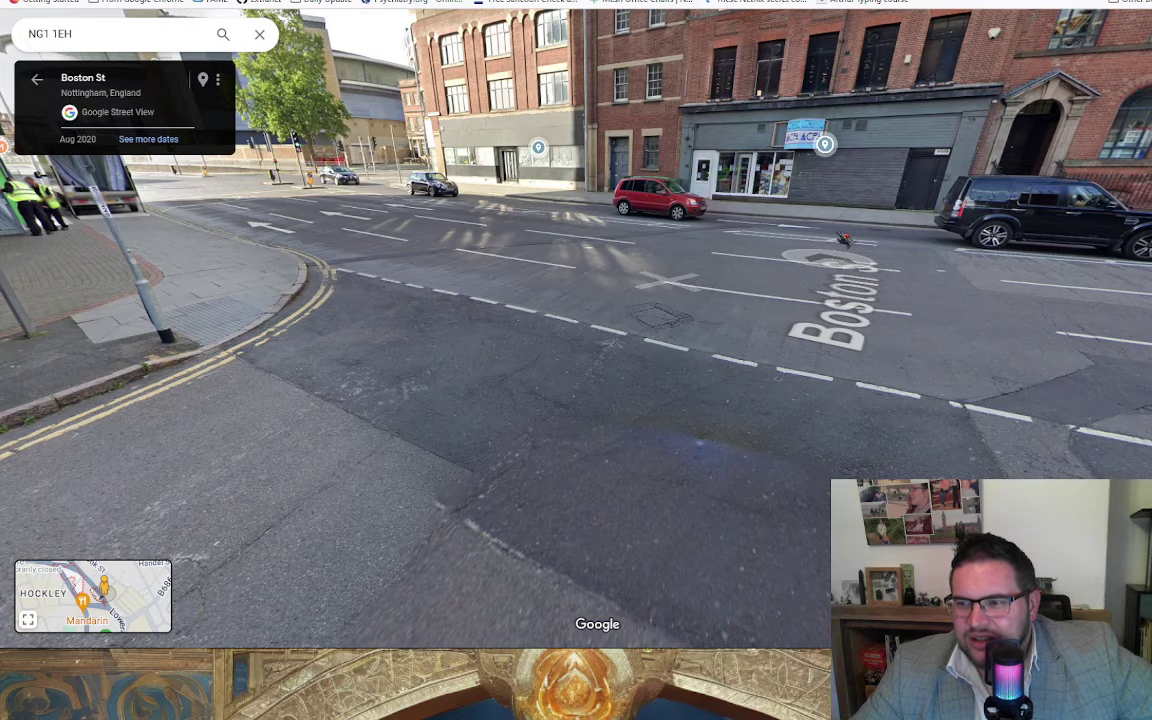
left_click(729, 309)
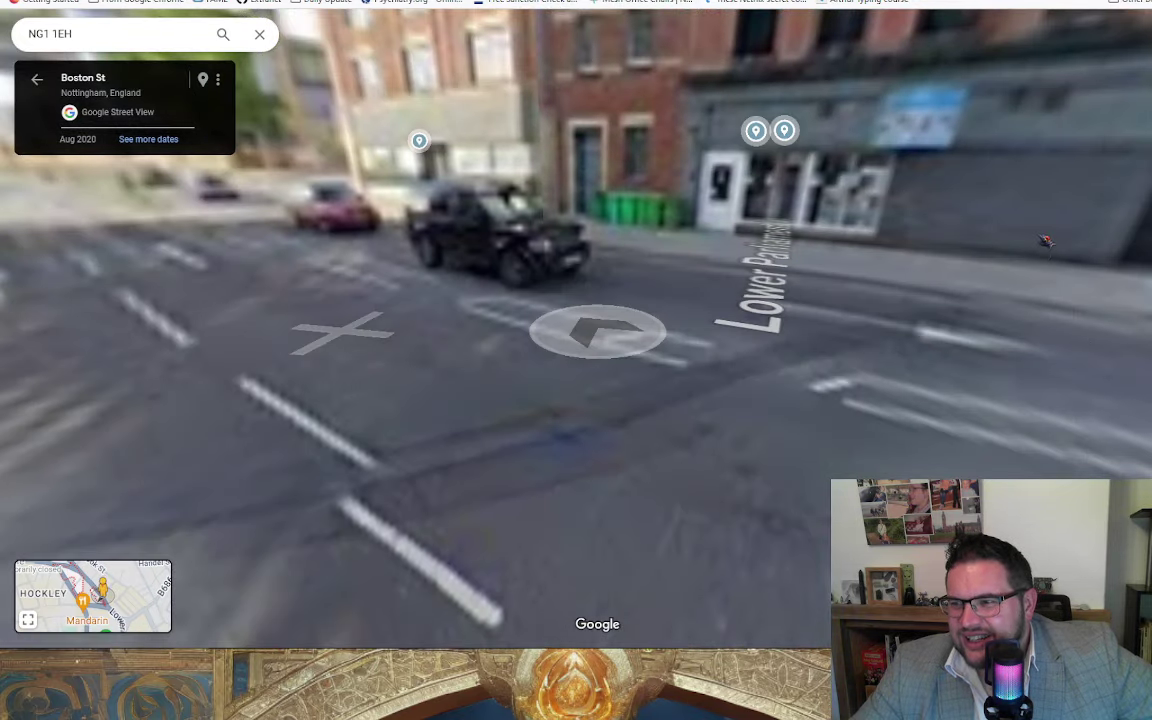
Return to 126 Lower Parliament Street and look at the full Hobbyspotz building and the road in front of it.
left_click_drag(942, 206, 342, 239)
left_click(504, 200)
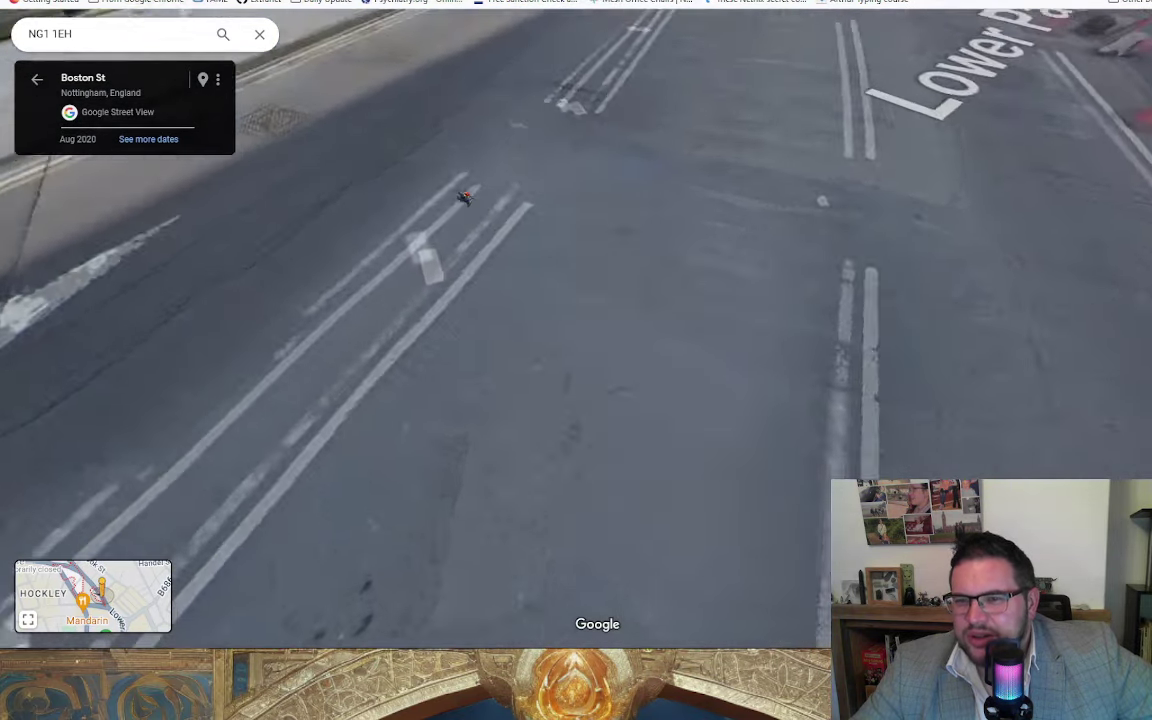
left_click(464, 197)
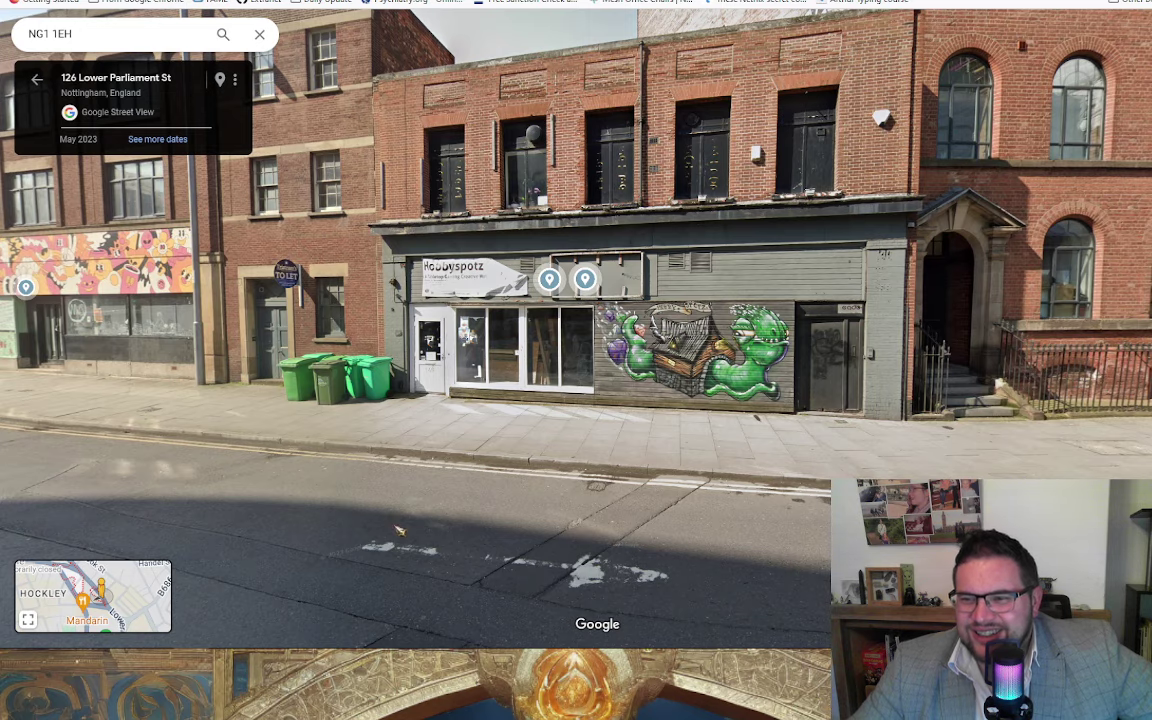
left_click_drag(437, 595, 761, 321)
left_click(239, 200)
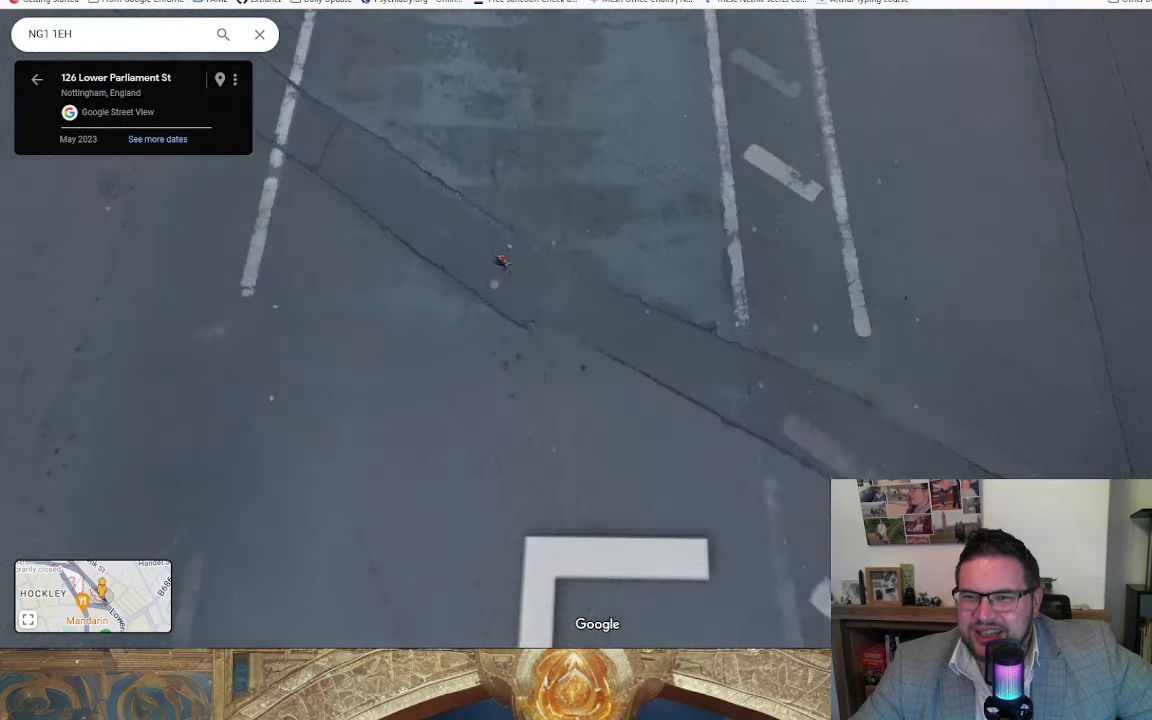
left_click_drag(603, 268, 586, 193)
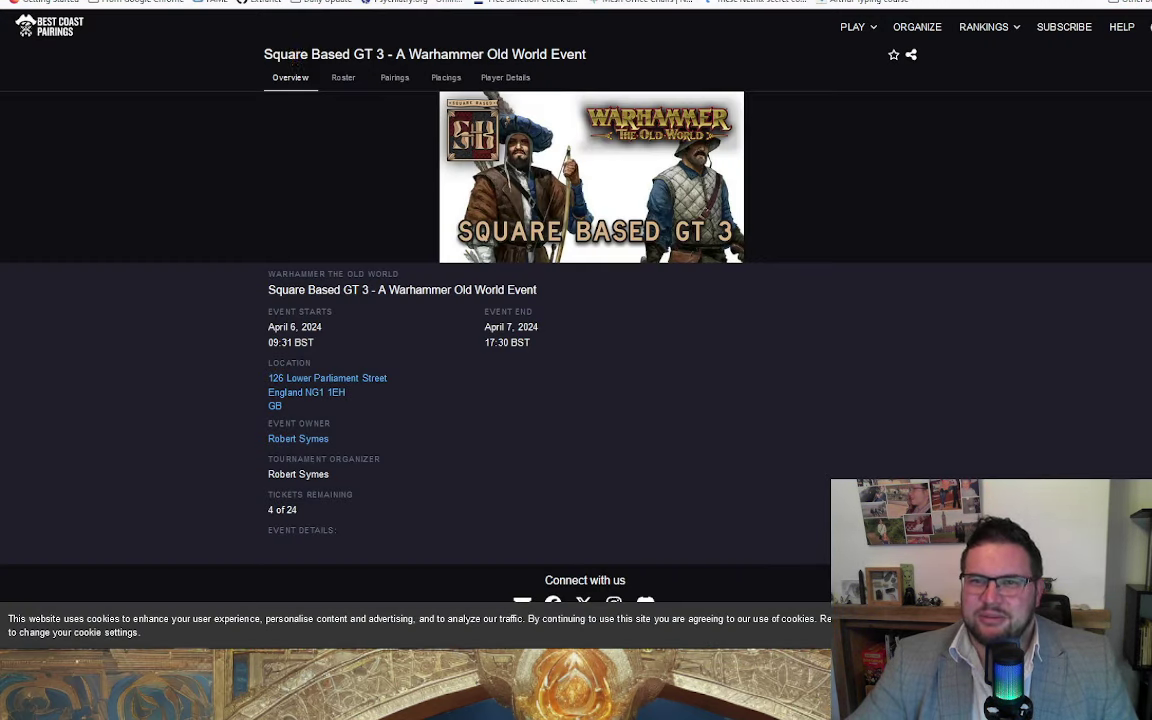
Switch to the Square Based GT 3 event on Best Coast Pairings and open its placings.
key("alt+Left")
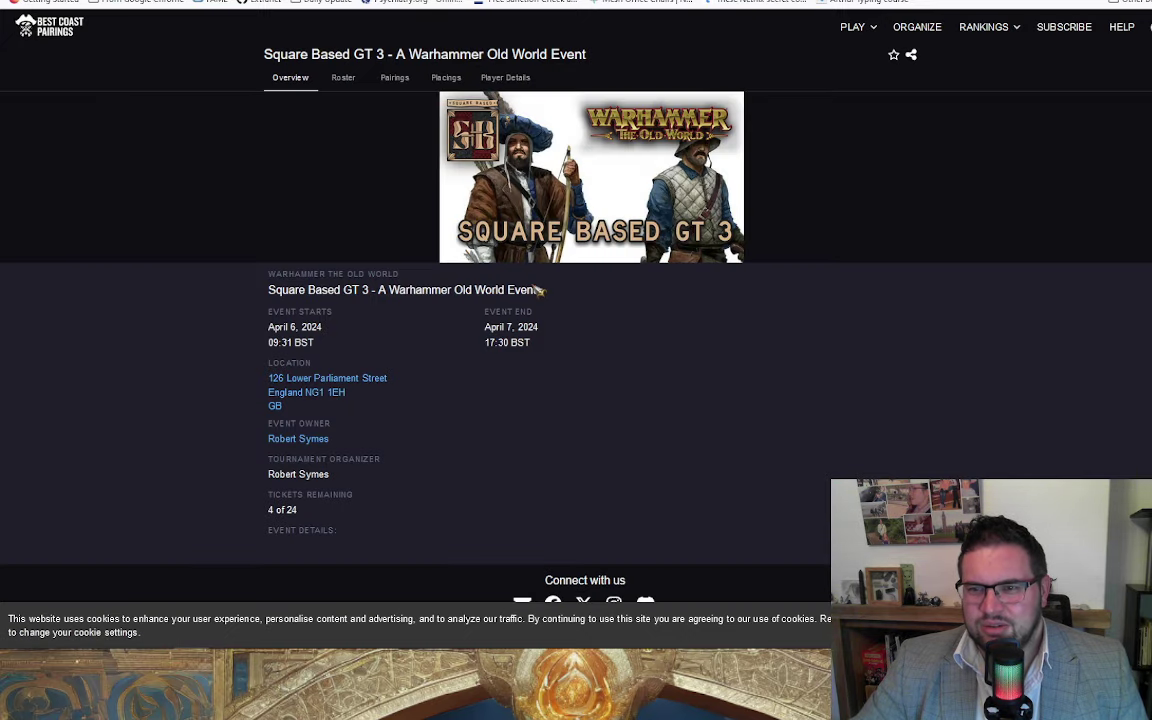
left_click(505, 78)
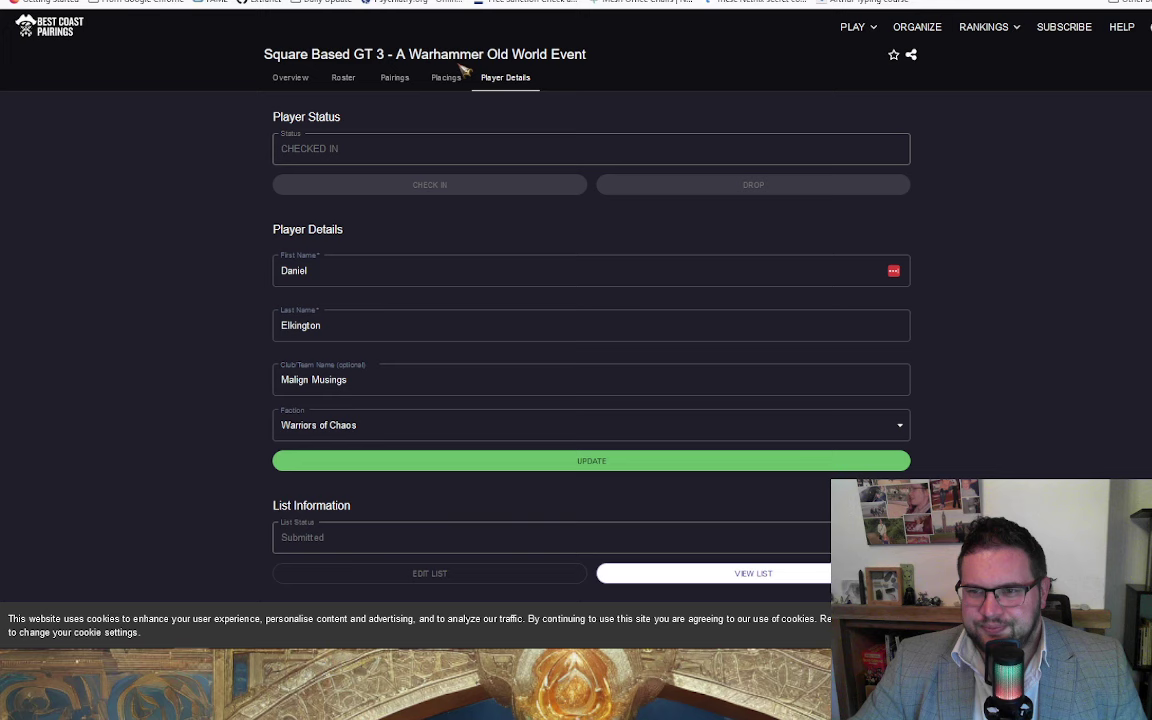
left_click(456, 74)
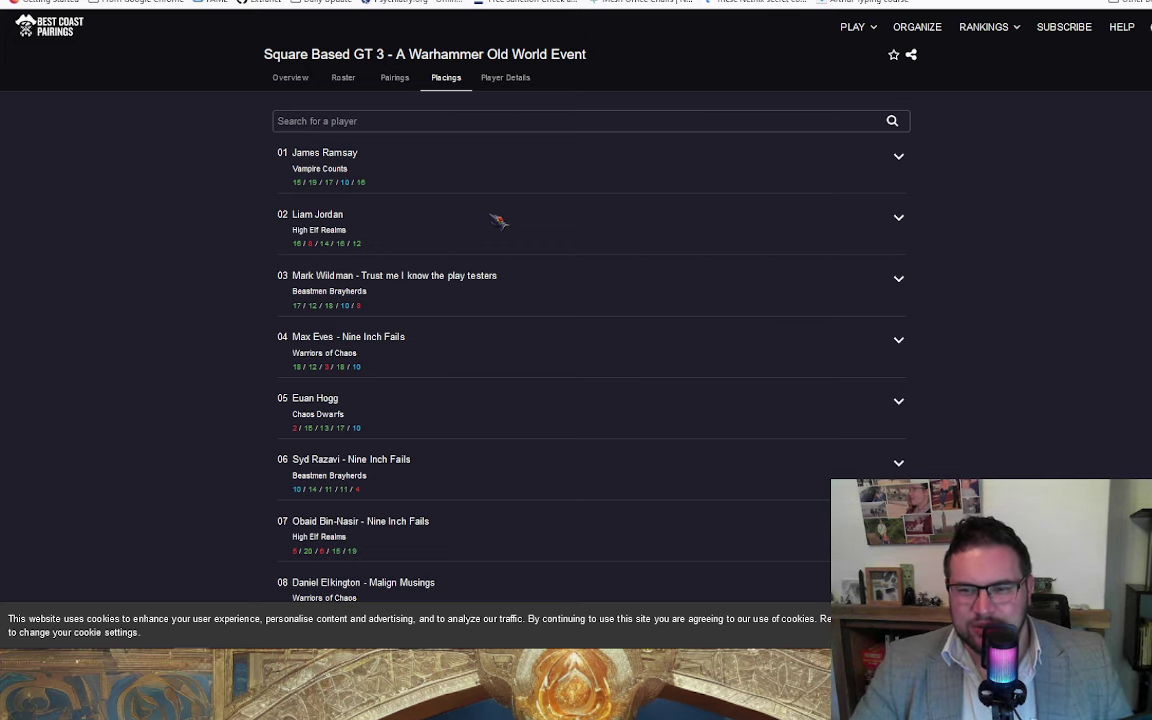
Review the placings, factions and round scores from first place down to the mid-table players.
scroll(498, 220, "down", 3)
scroll(498, 220, "up", 2)
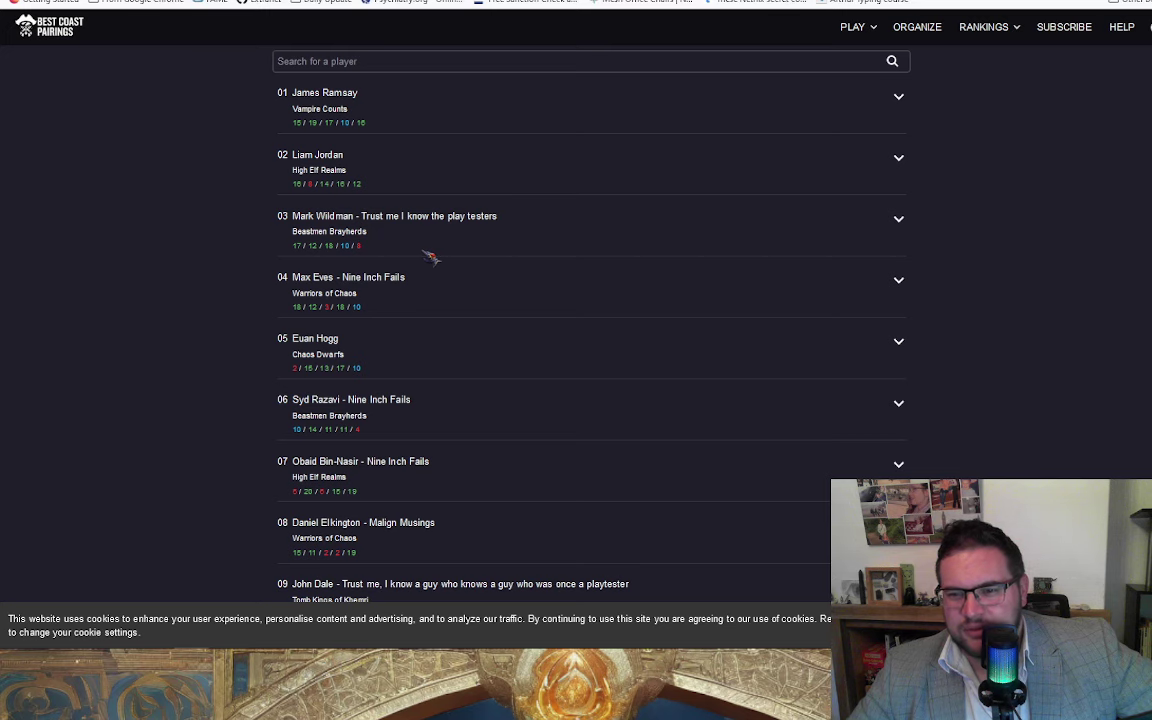
scroll(430, 257, "down", 1)
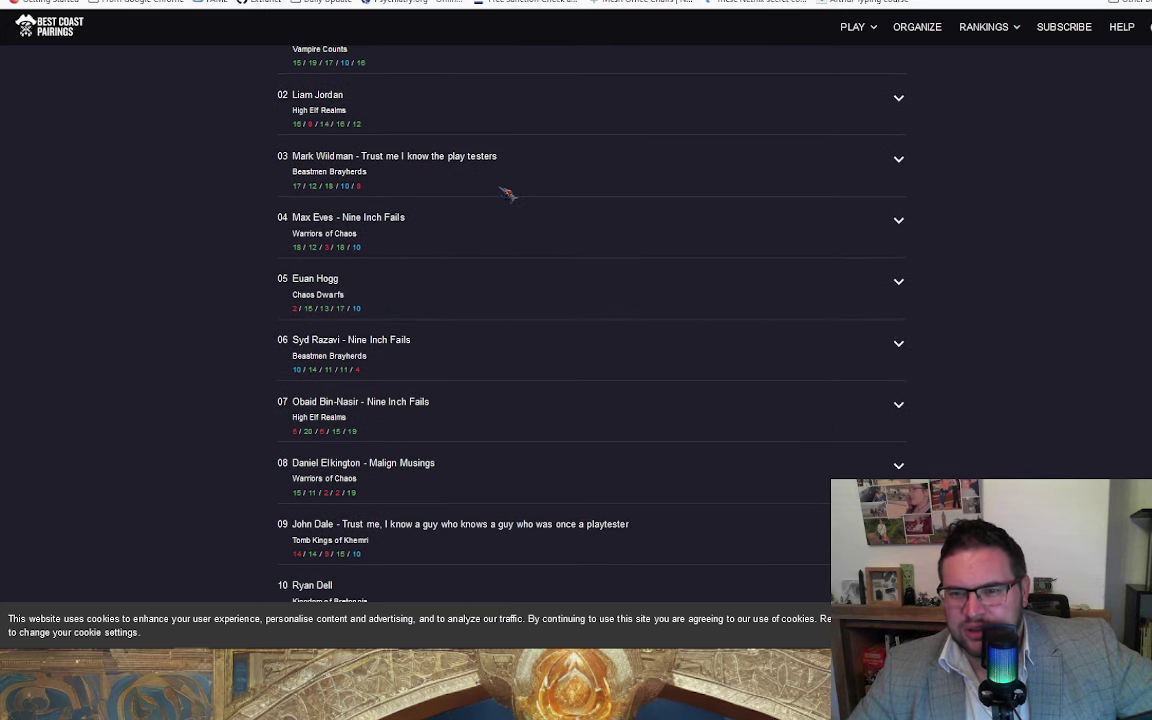
scroll(485, 208, "down", 2)
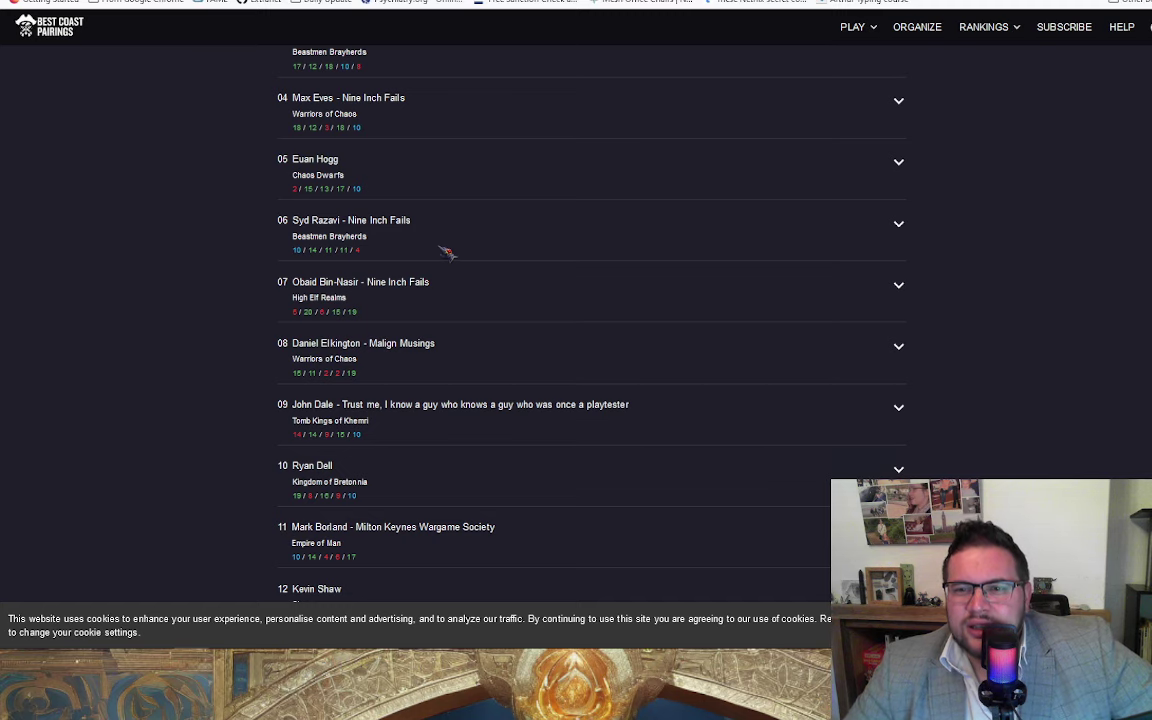
scroll(458, 282, "down", 1)
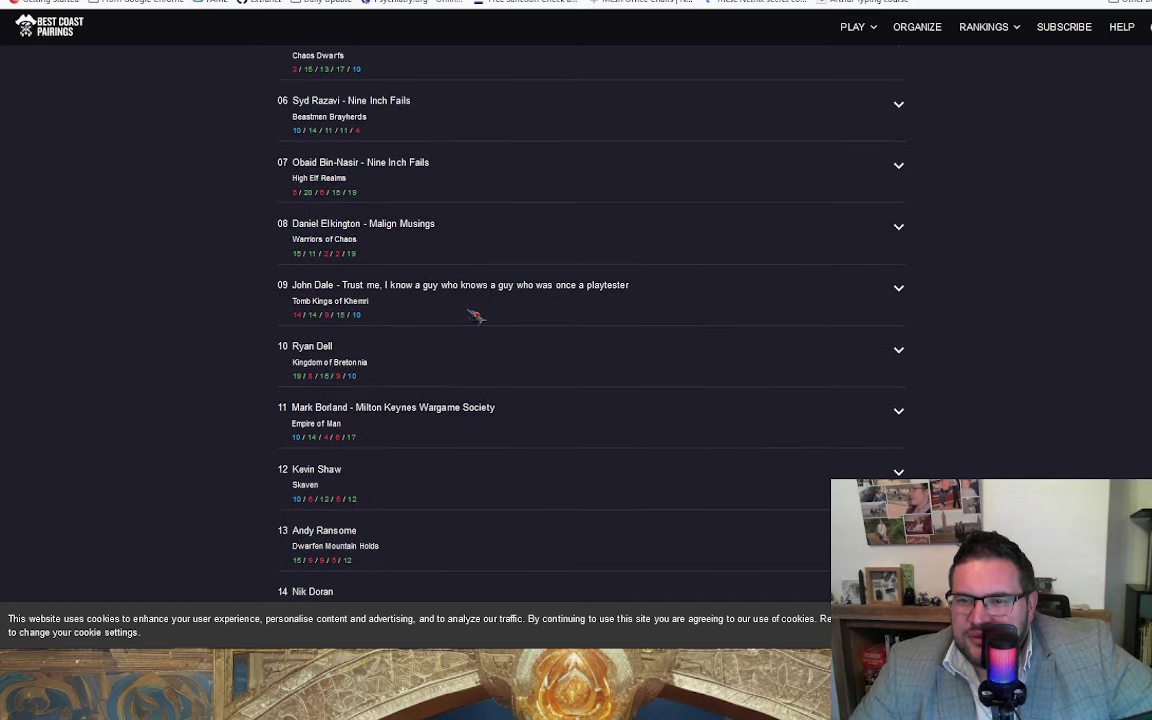
scroll(490, 322, "down", 1)
scroll(520, 328, "down", 1)
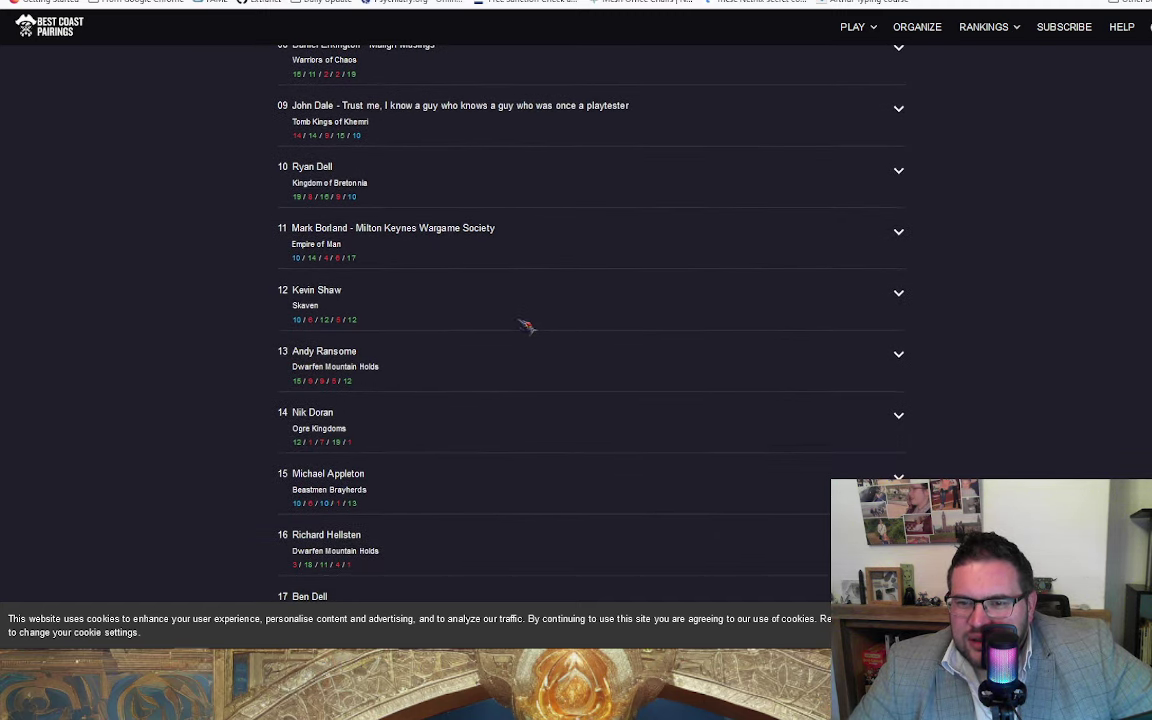
View the event metrics and army list of the 12th-placed Skaven player, and close both.
left_click(470, 304)
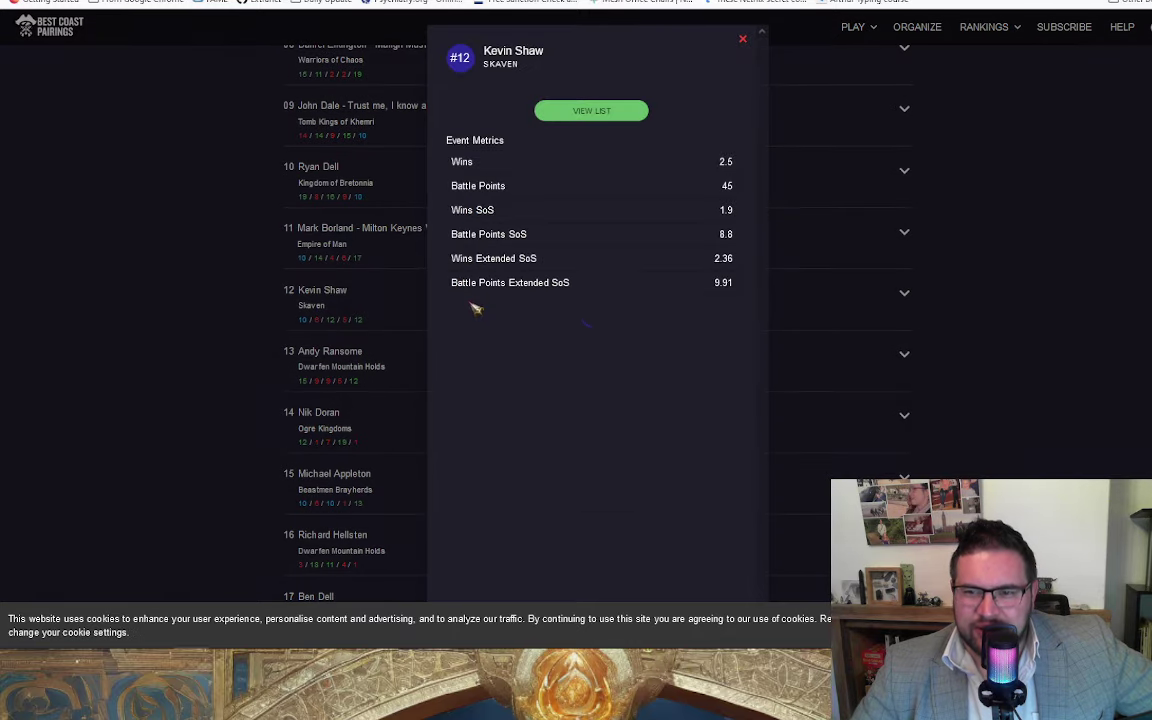
left_click(415, 306)
left_click(404, 292)
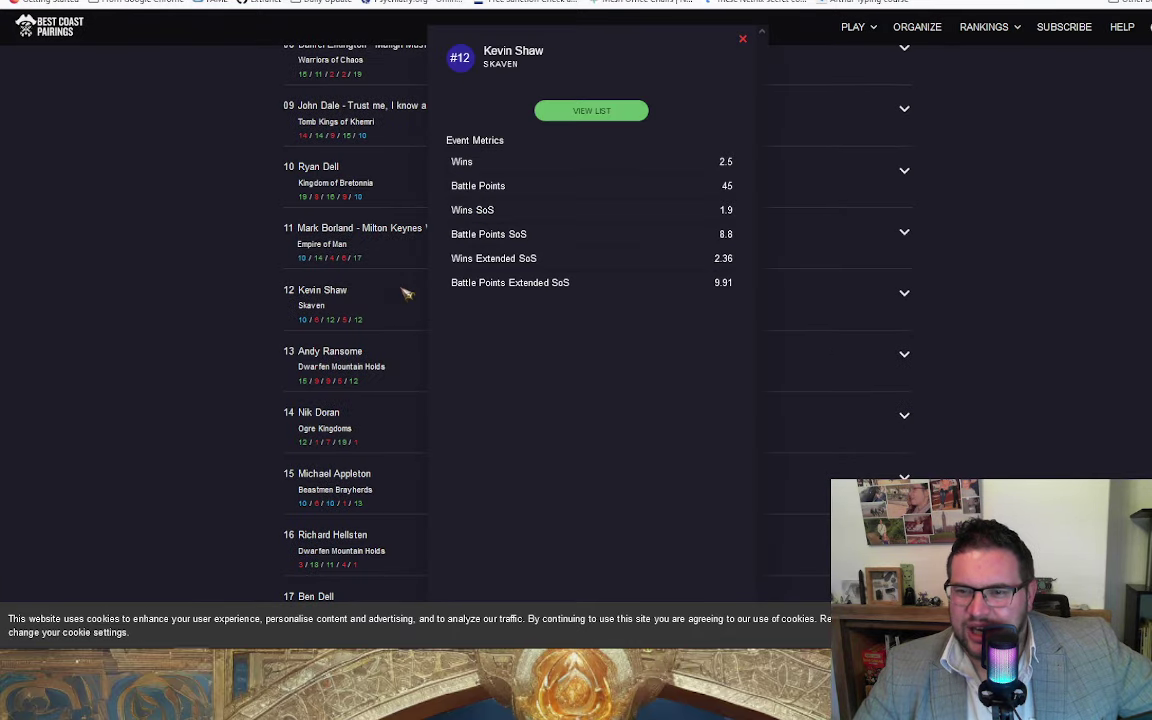
left_click(593, 112)
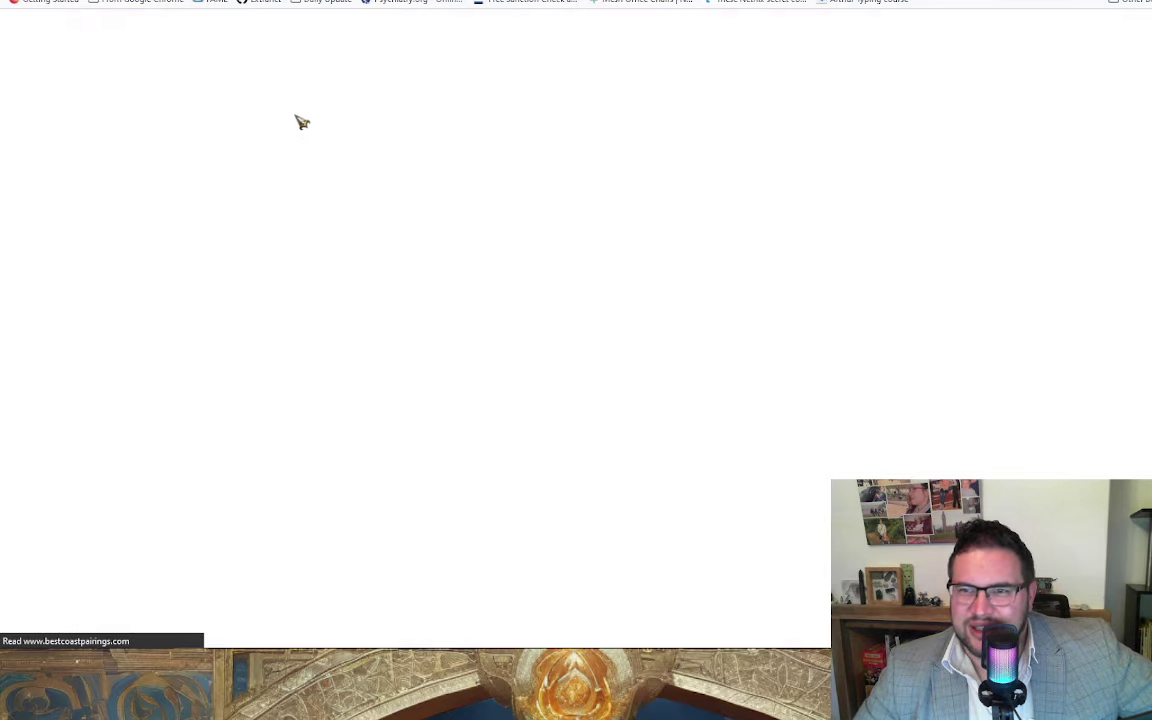
key("ctrl+w")
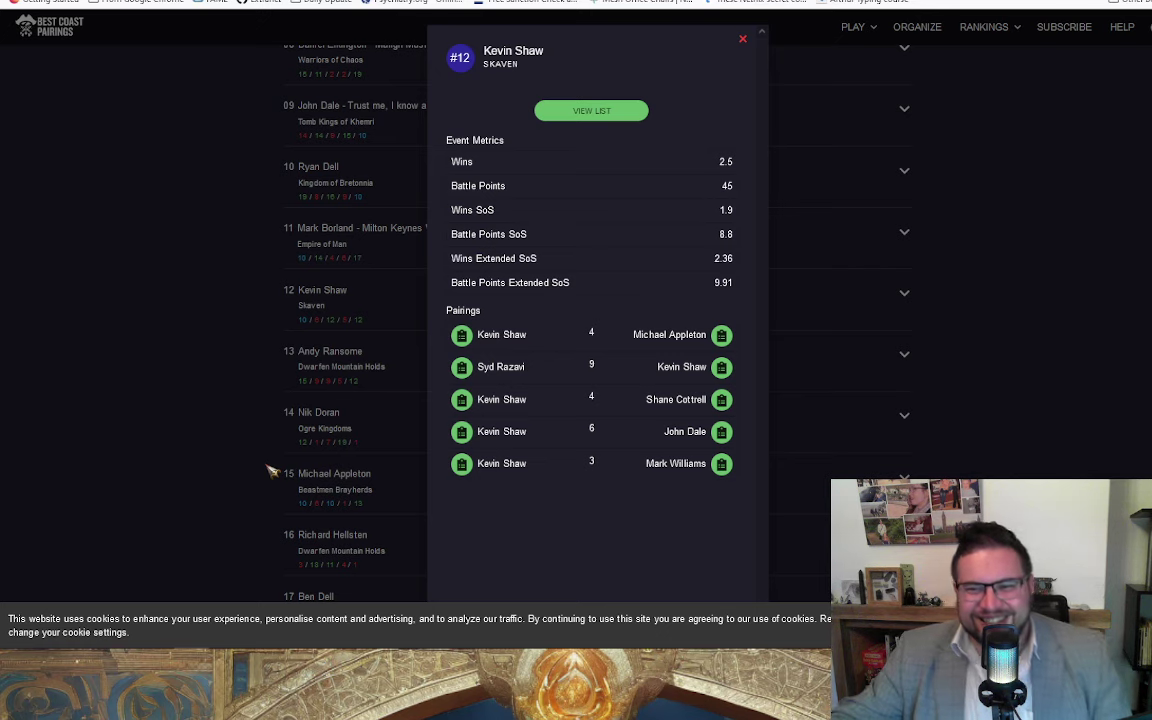
double_click(748, 57)
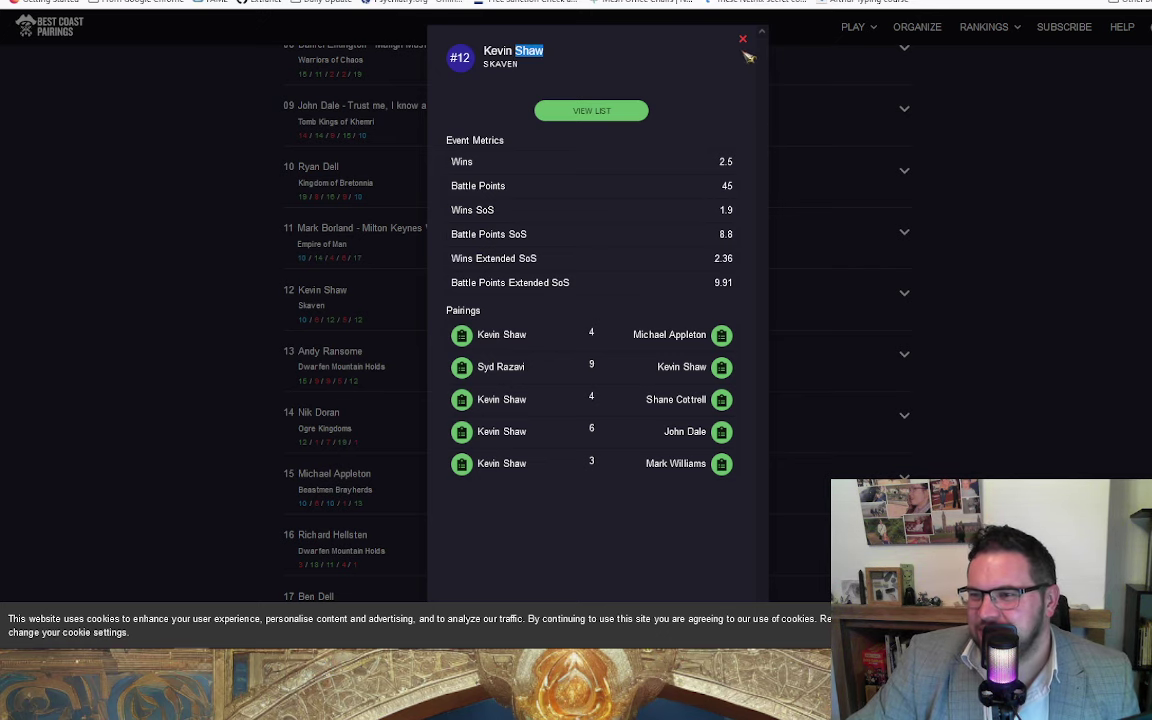
left_click(742, 41)
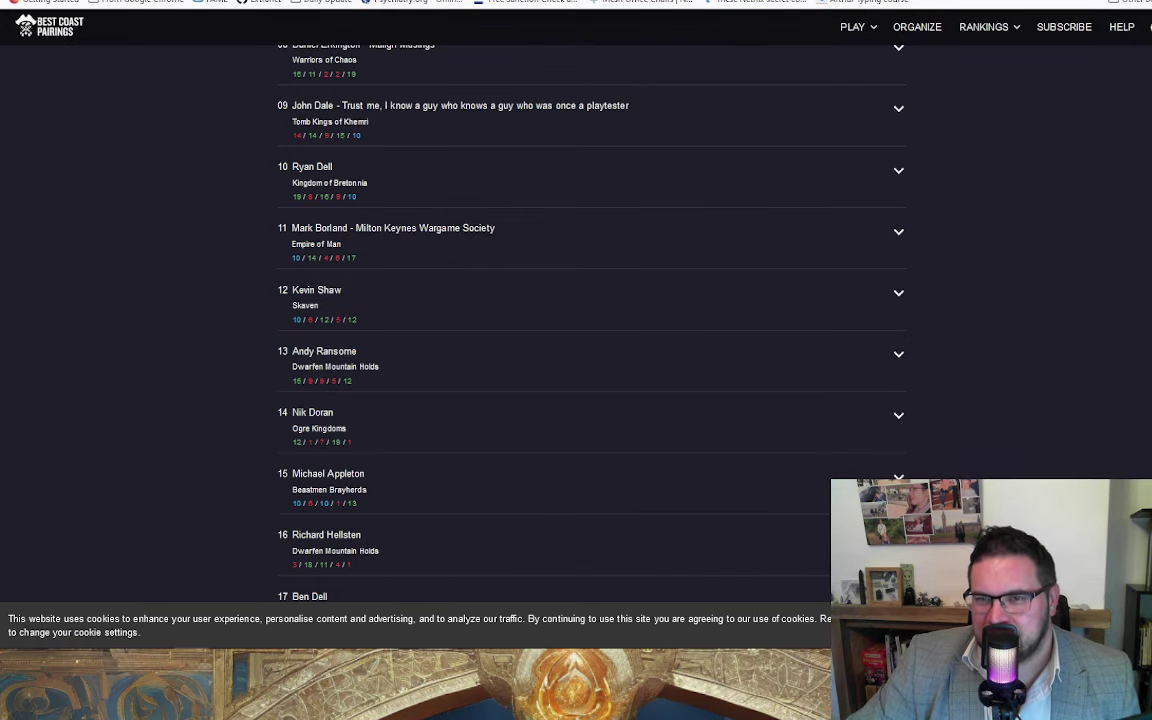
Switch to the Excel workbook with the faction win-rate and ranking pivot table.
key("ctrl+Tab")
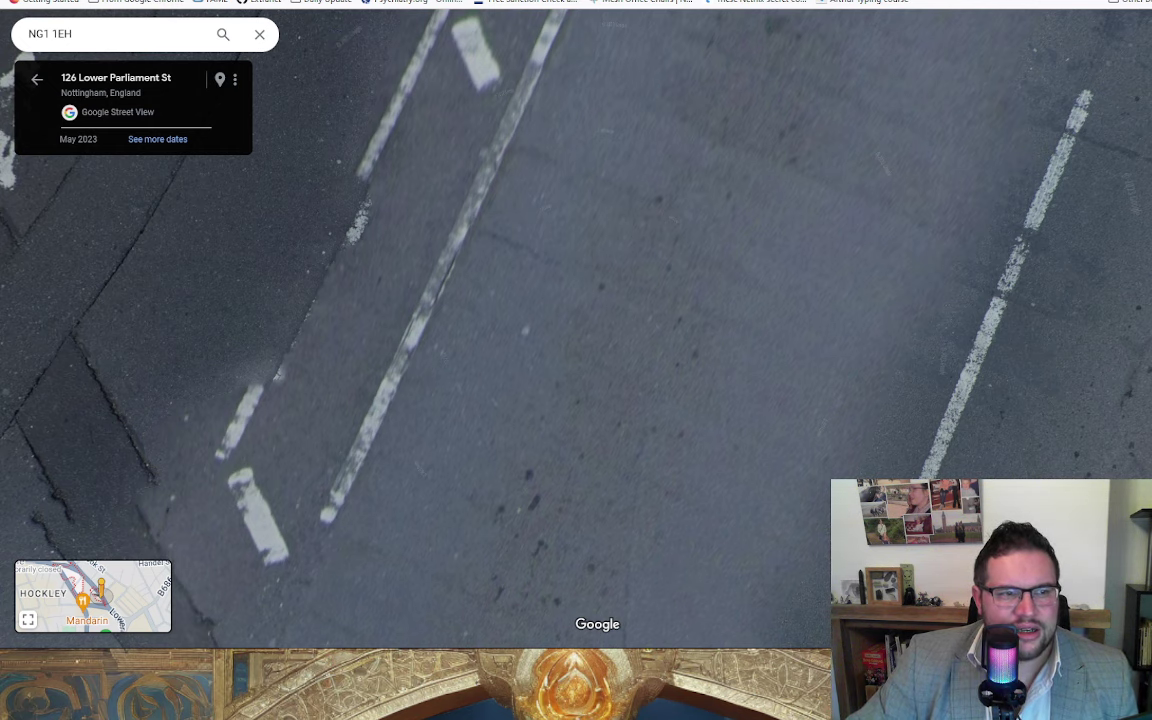
key("alt+Tab")
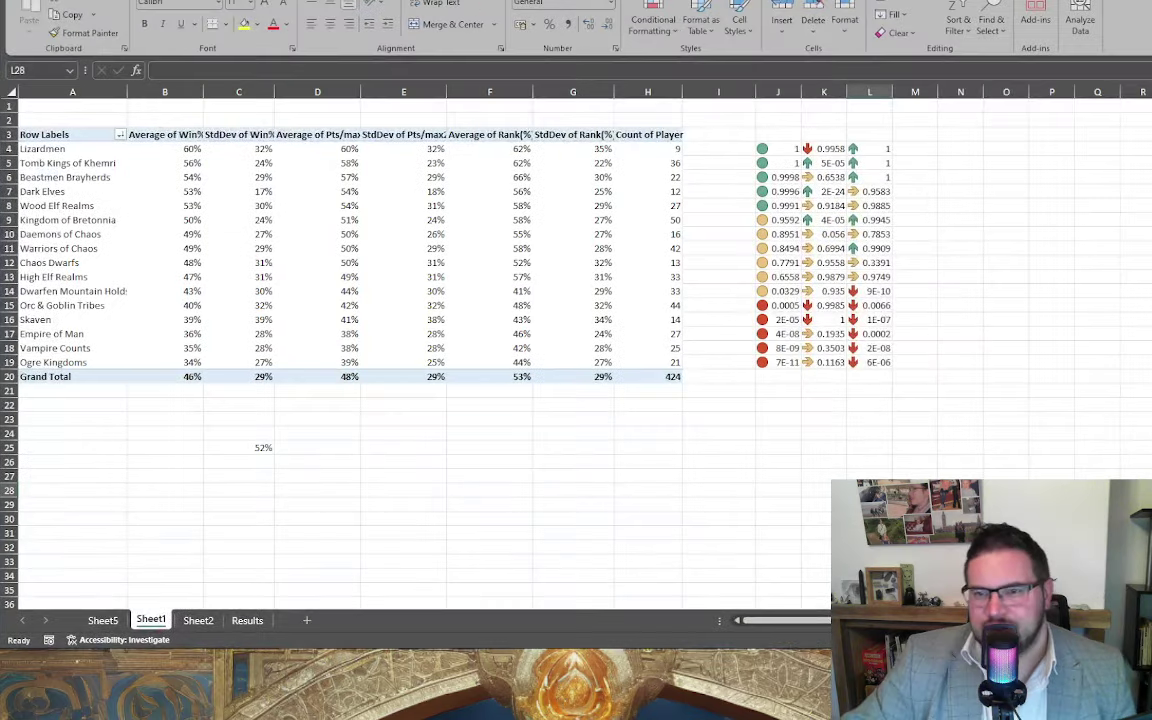
Insert a Date timeline for the faction pivot table and place it in the empty area just beneath the table.
left_click(492, 332)
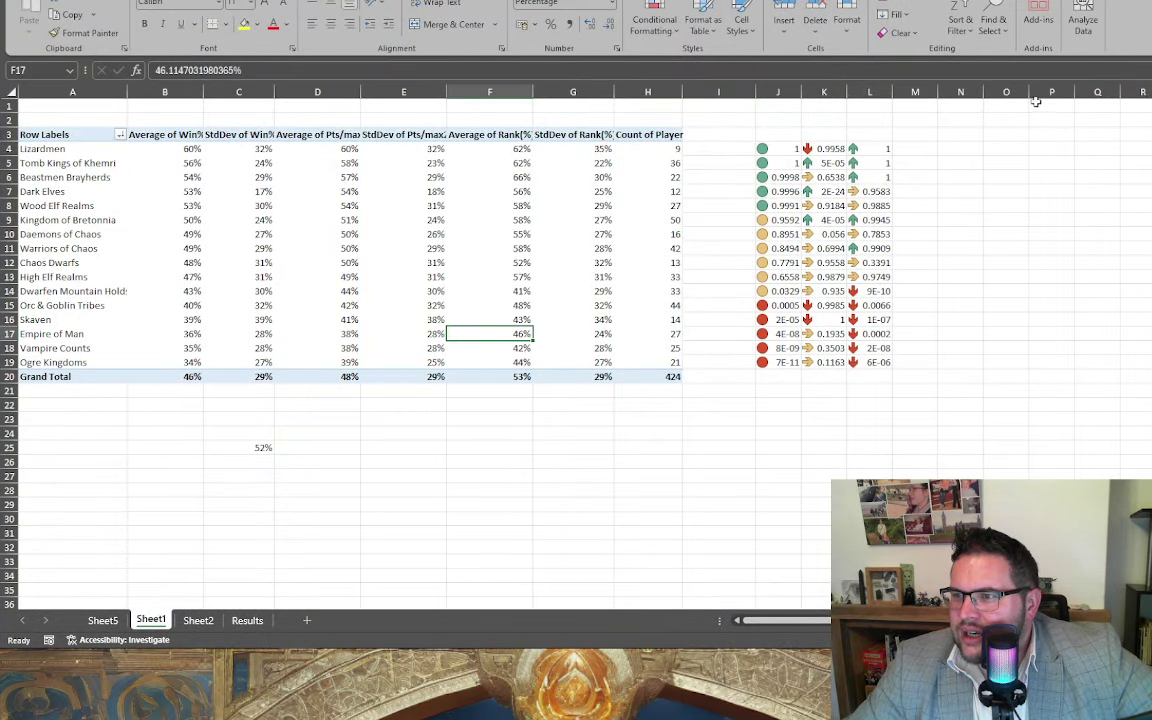
right_click(664, 232)
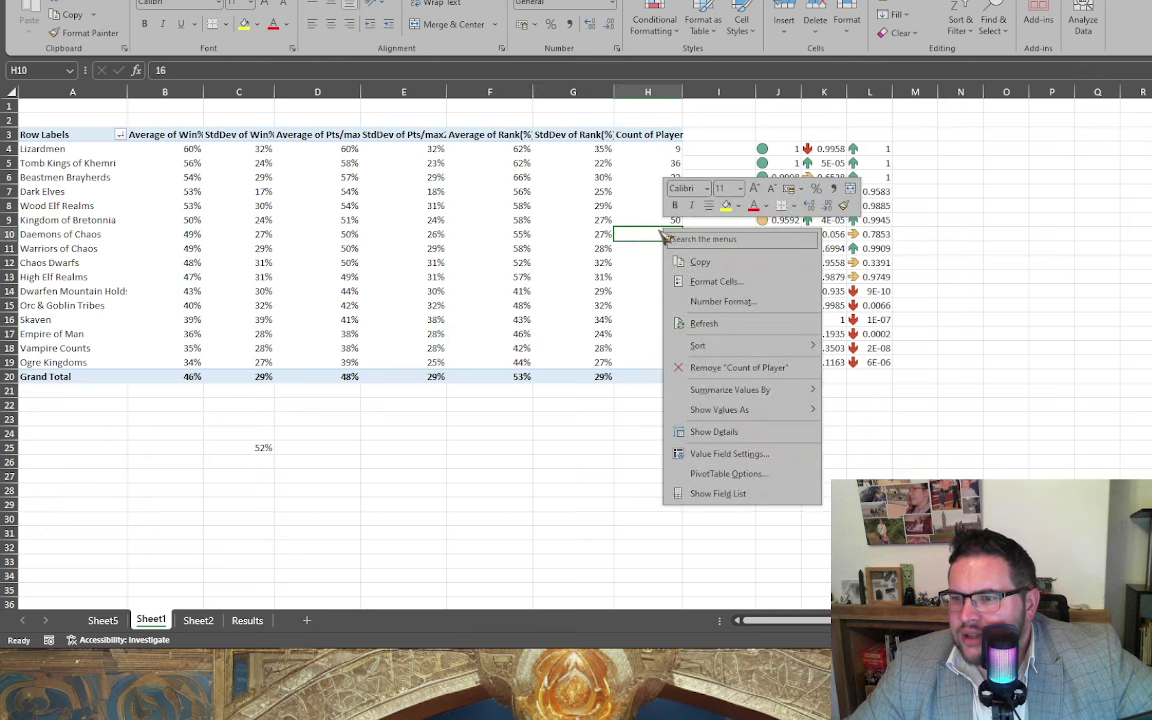
key("Escape")
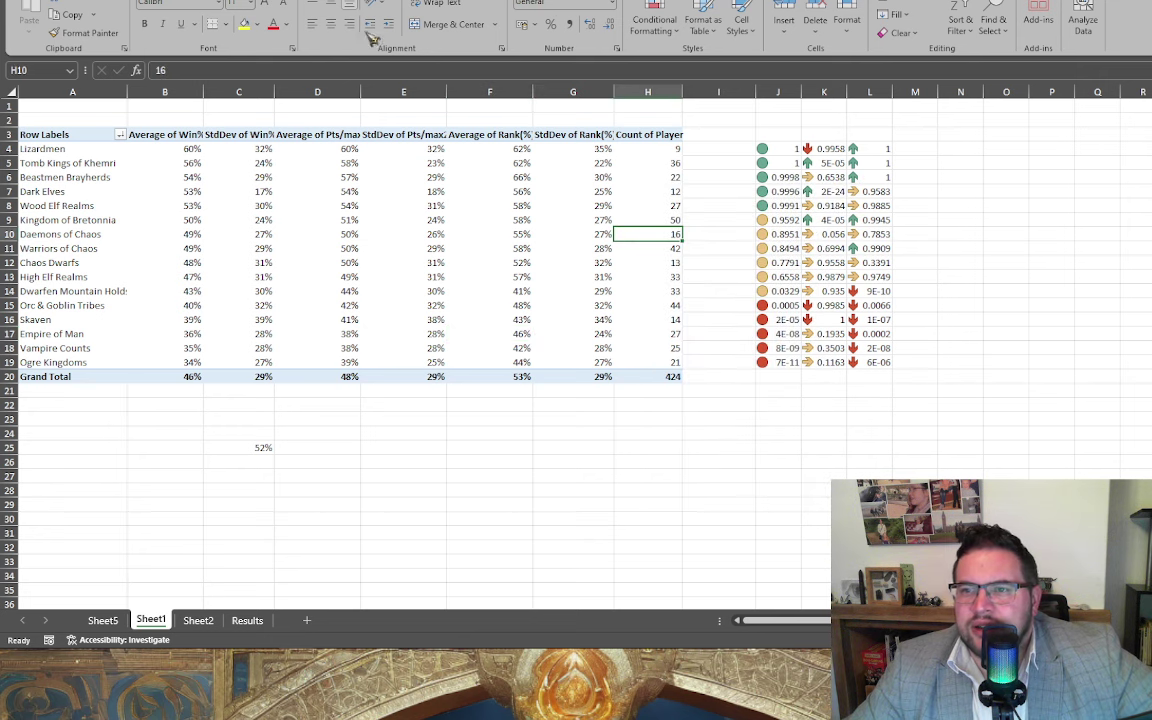
left_click(688, 5)
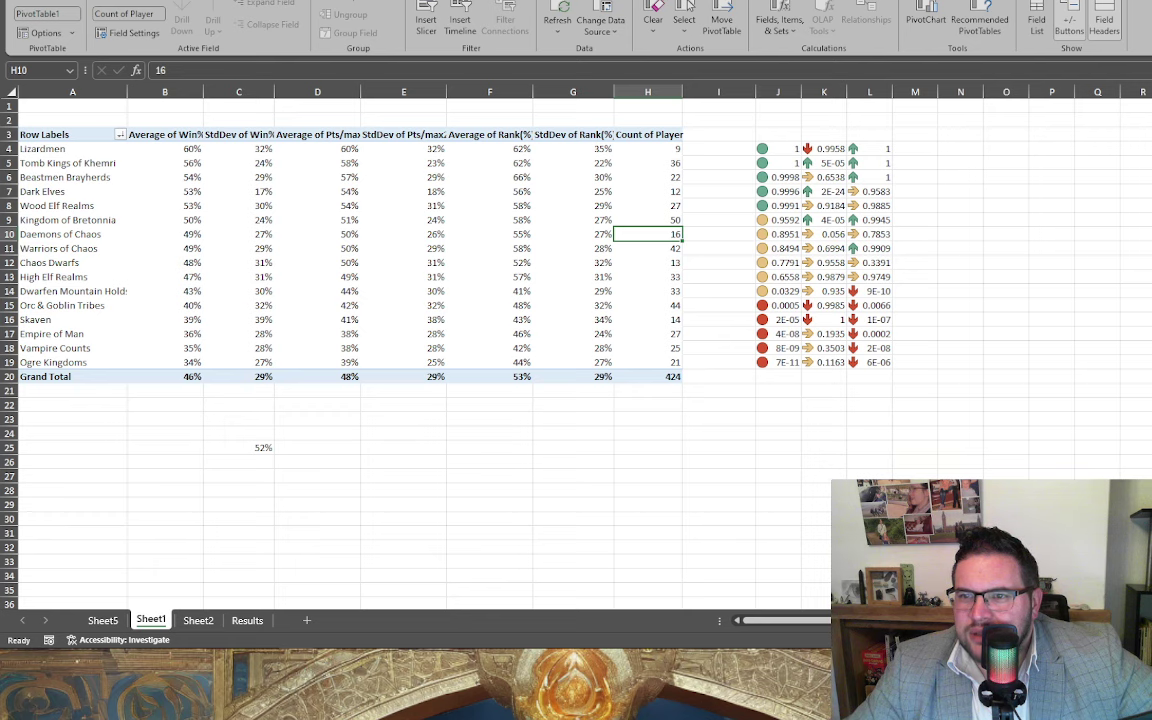
left_click(458, 20)
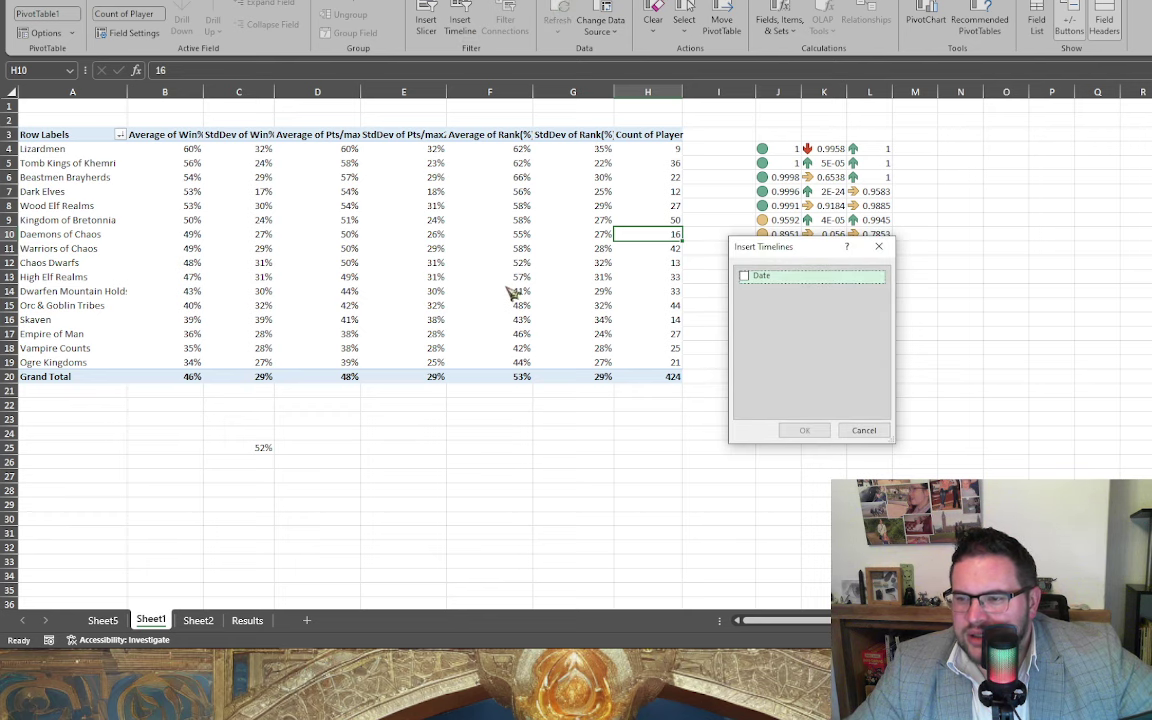
left_click(753, 279)
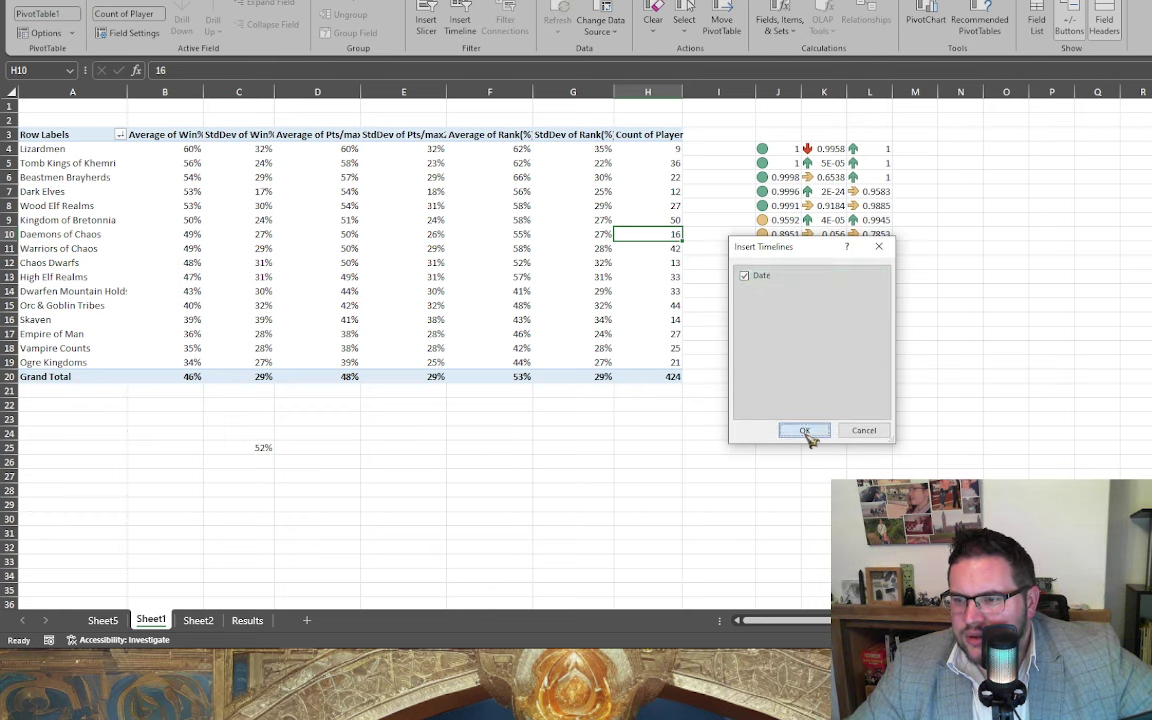
left_click(805, 431)
left_click_drag(697, 320, 510, 484)
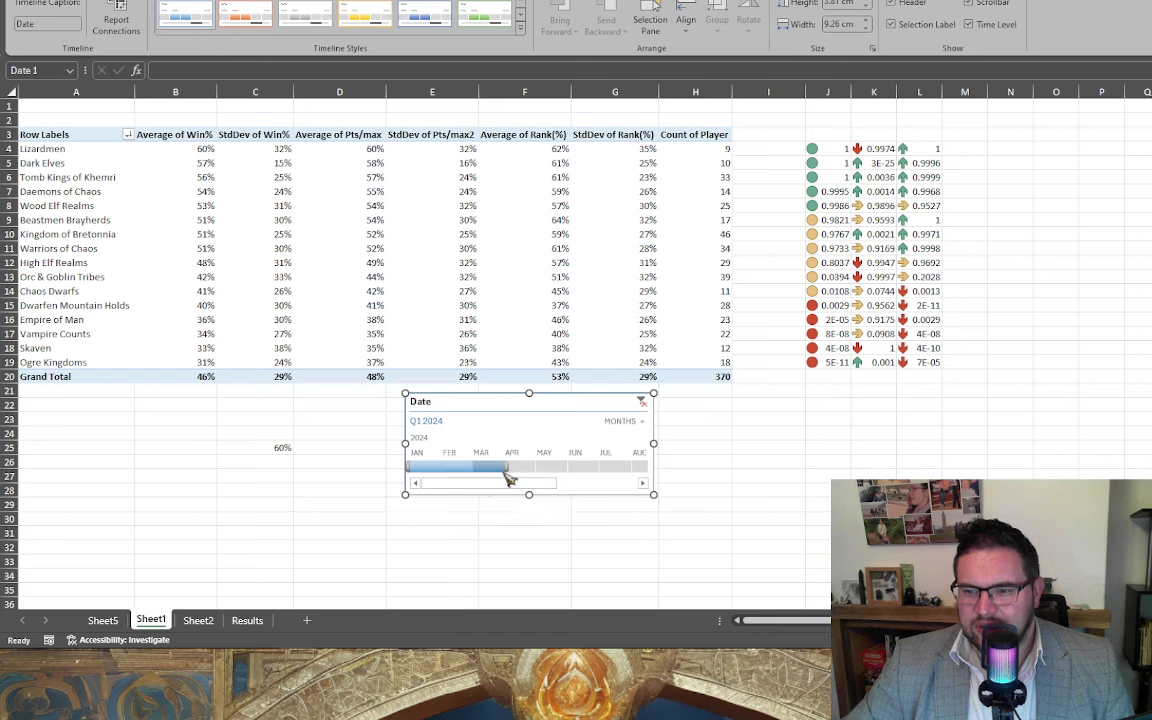
Set the timeline range to Jan - Apr 2024 and move the timeline further down, starting around row 29.
left_click_drag(511, 476, 527, 472)
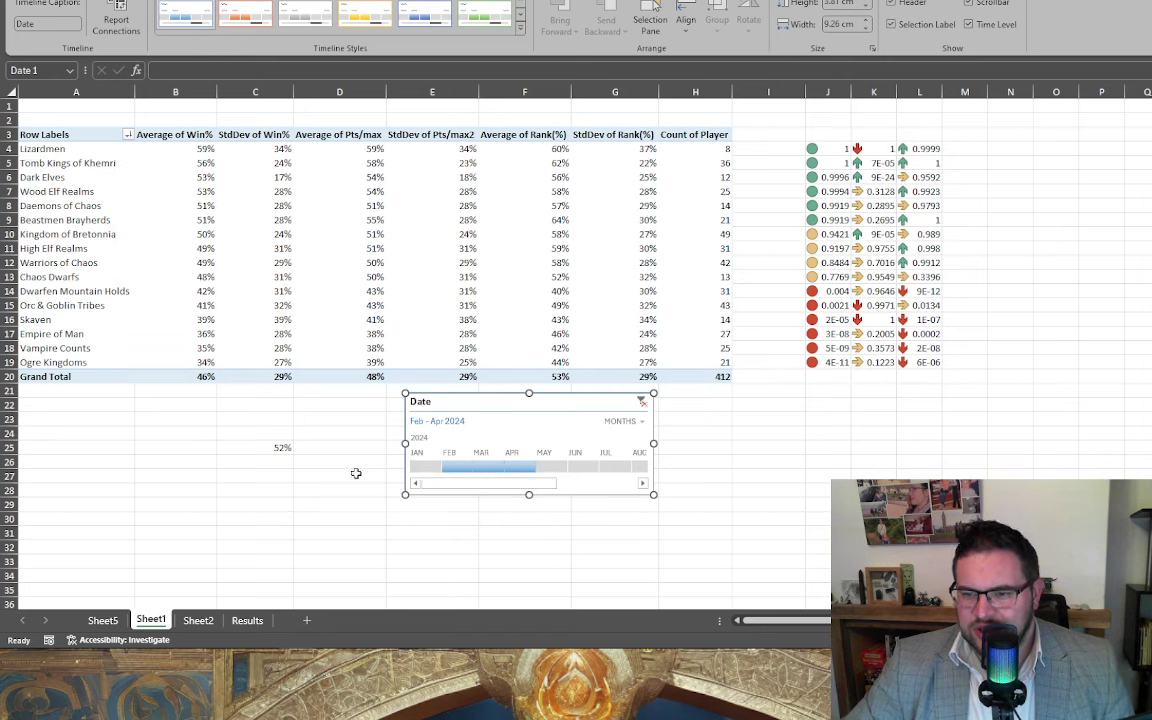
left_click_drag(436, 476, 411, 470)
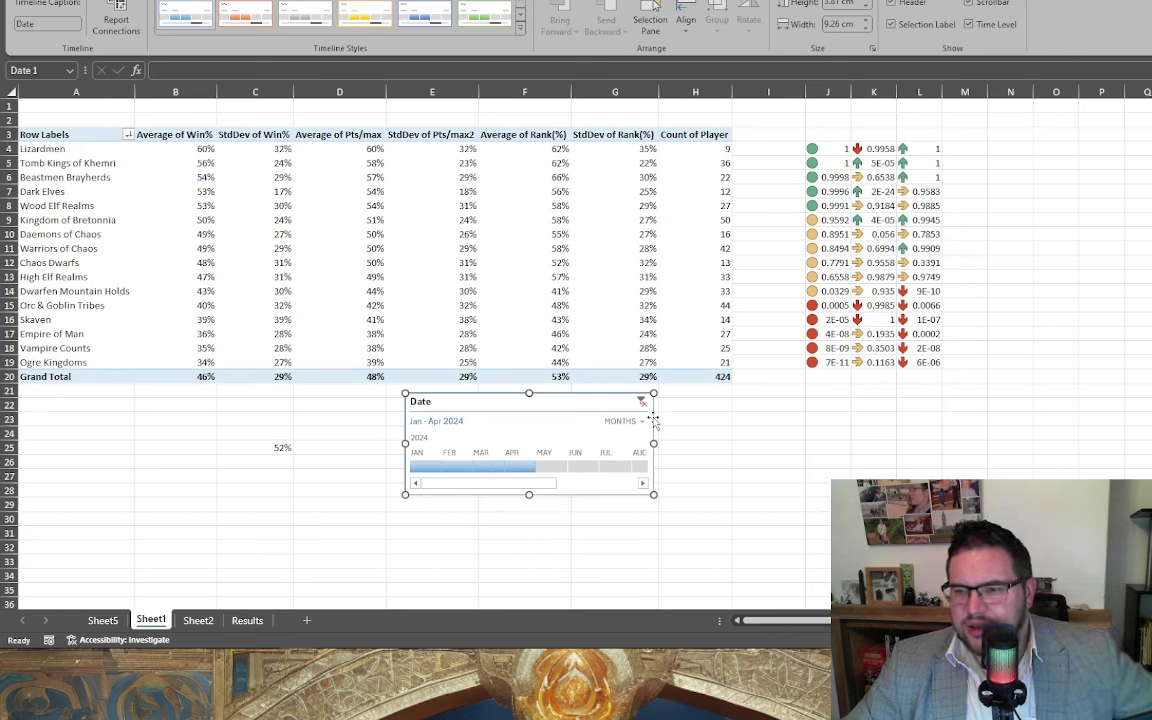
left_click_drag(550, 398, 603, 502)
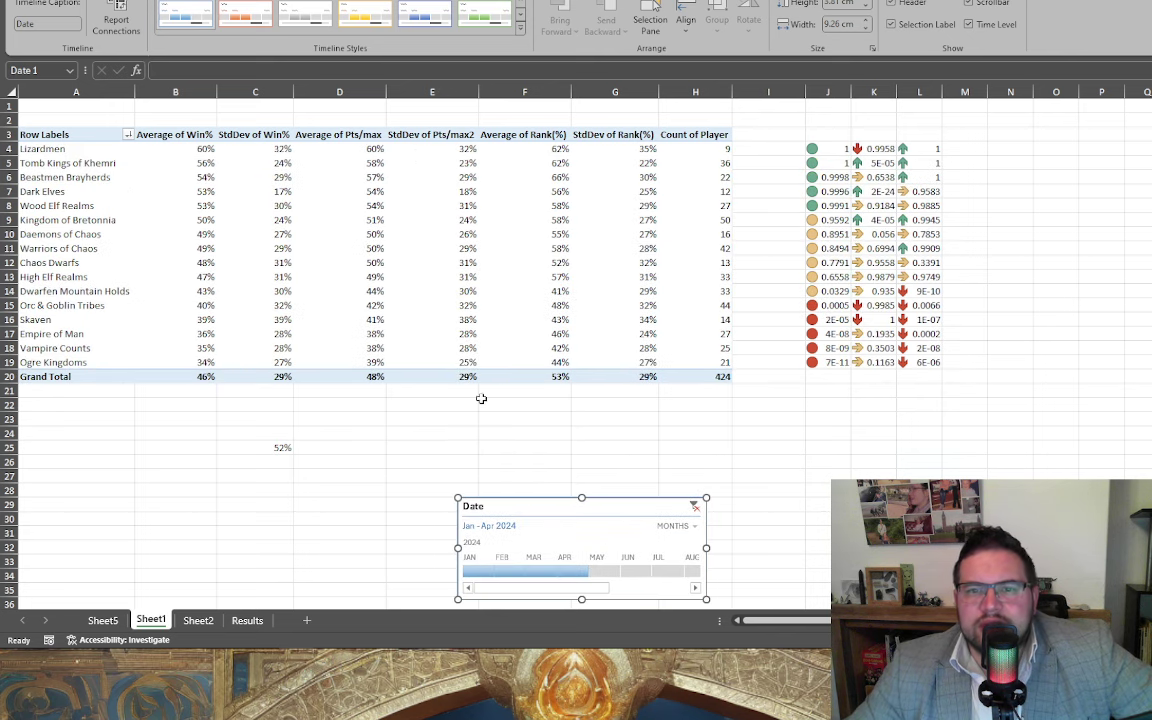
Examine the Daemons of Chaos row across its win rate, points, rank, standard deviation and player count values.
left_click(132, 229)
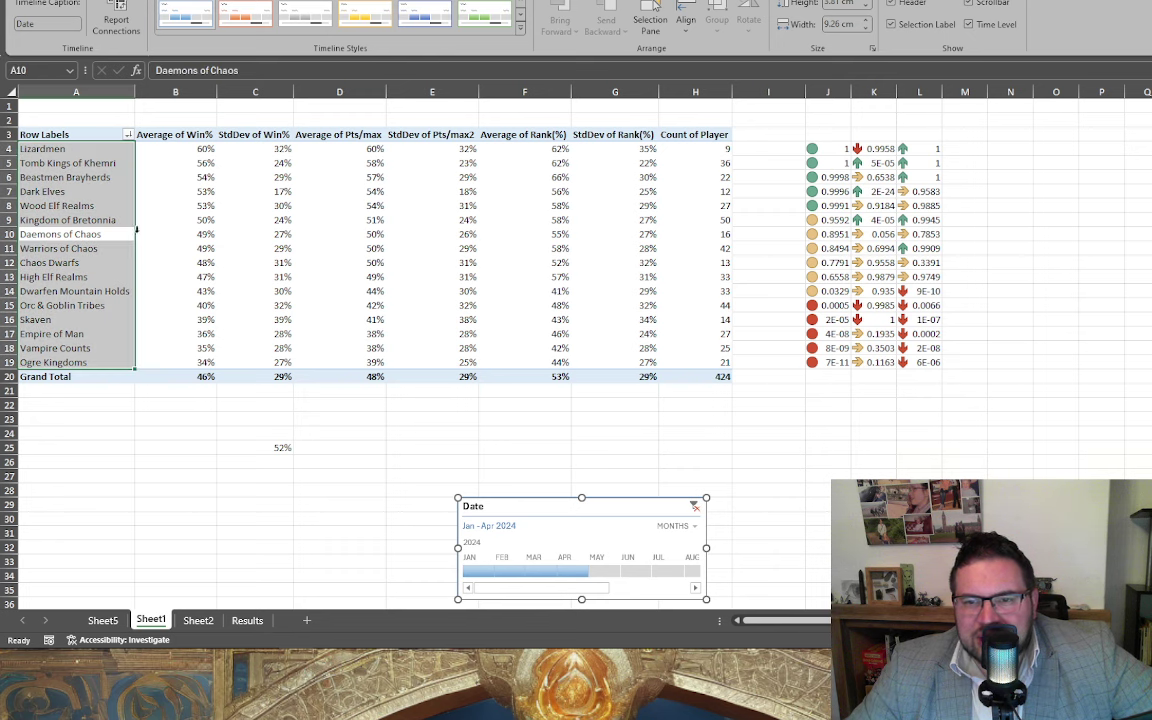
left_click(175, 234)
left_click(724, 235)
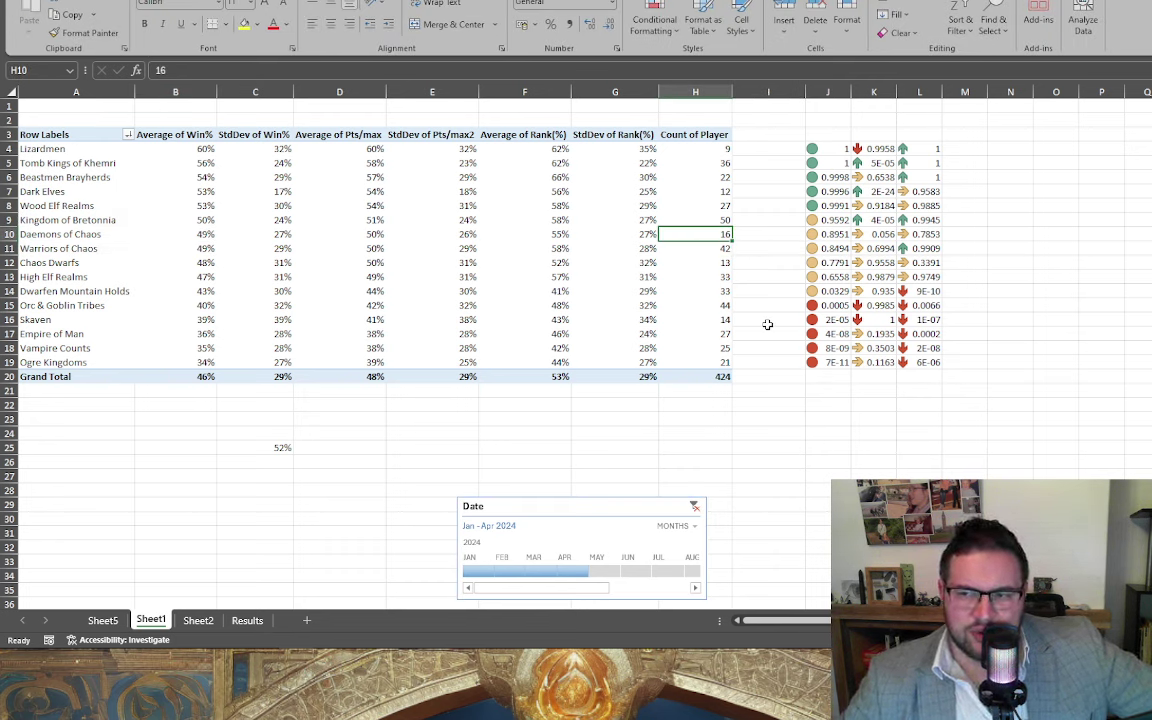
key("Down")
key("Left")
key("Up")
key("Right")
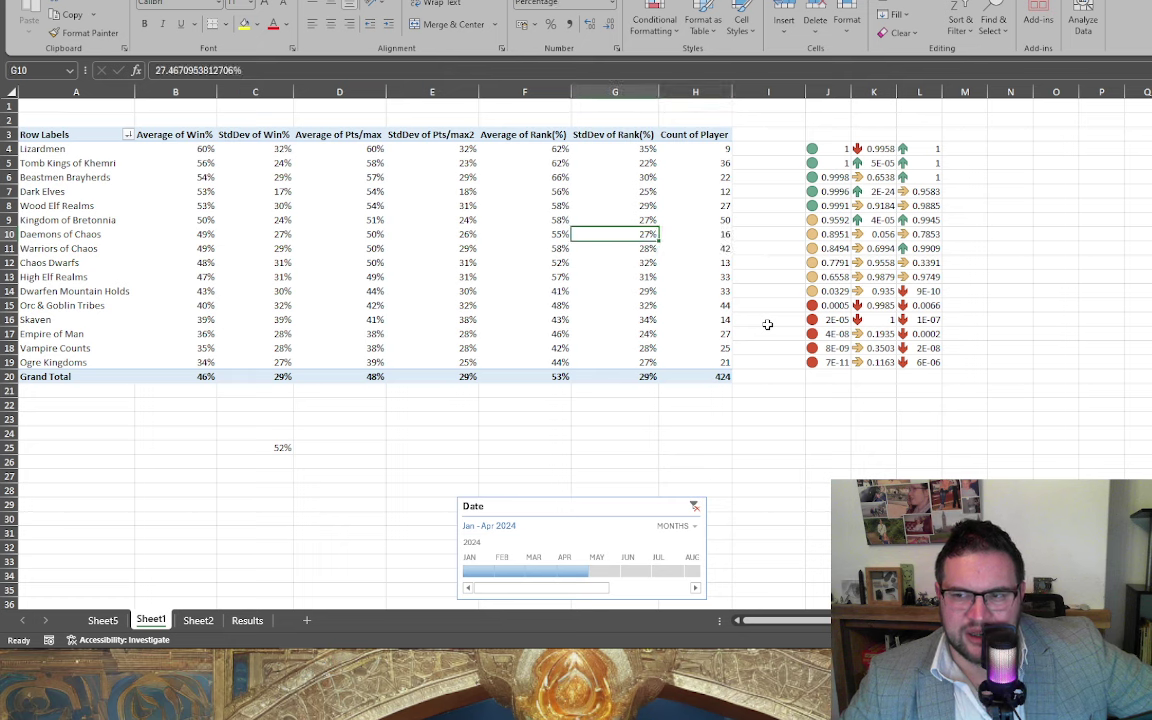
key("Left")
key("Left")
key("Left")
key("Left")
key("Left")
key("Left")
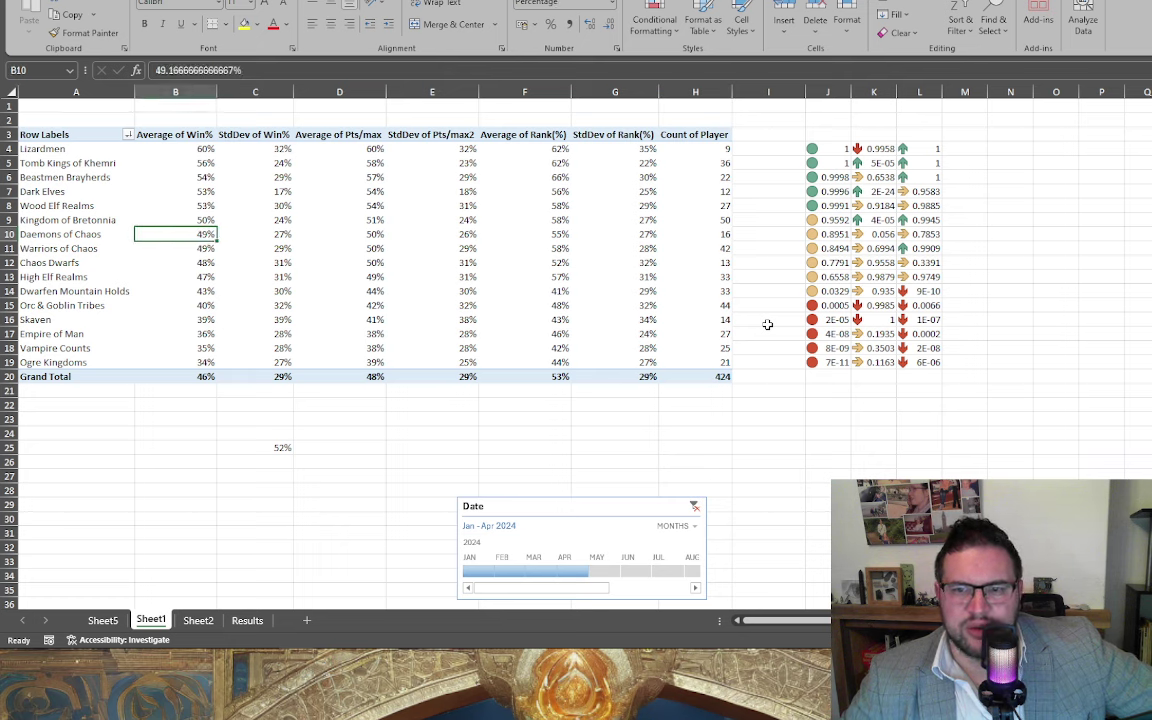
key("Right")
key("Right")
key("Right")
key("Right")
key("Right")
key("Right")
key("Right")
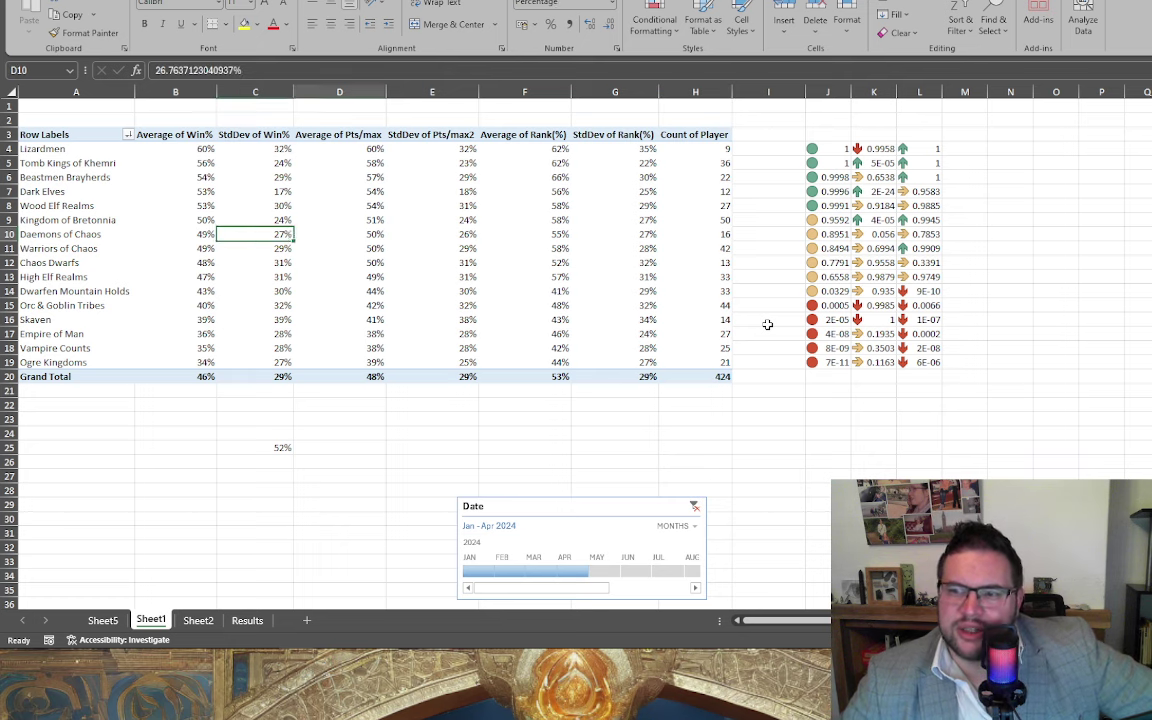
key("Left")
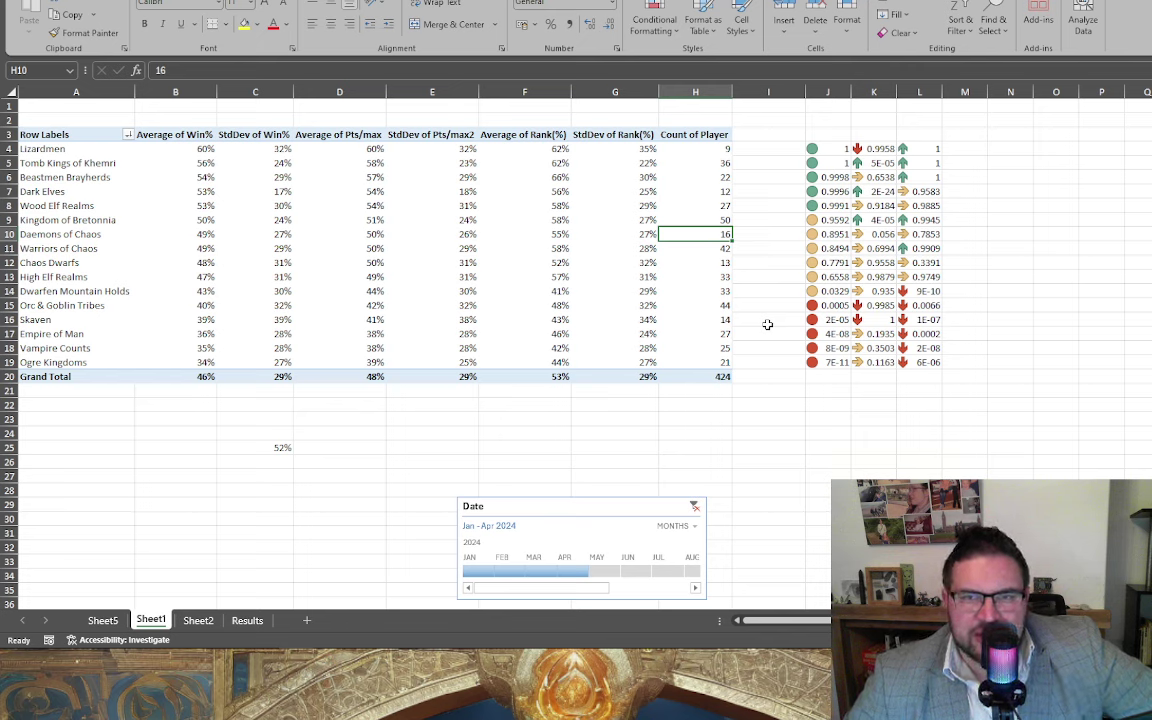
Compare the player counts of the factions in column H, from Tomb Kings of Khemri down to Empire of Man.
key("Down")
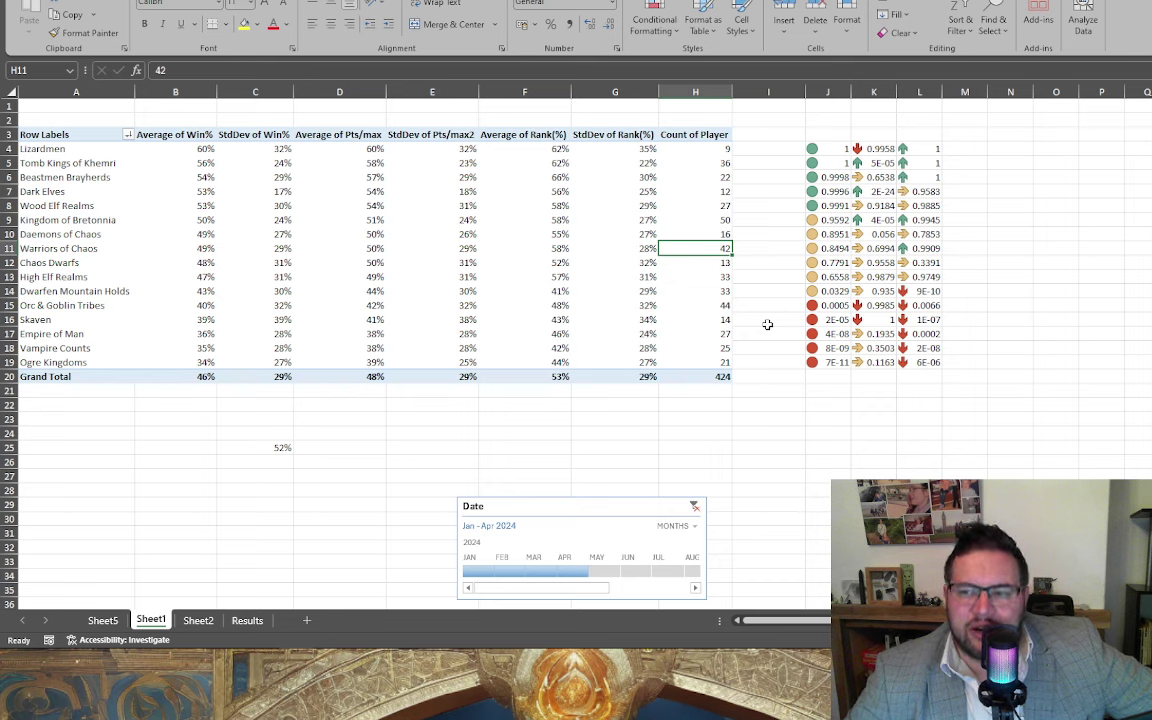
key("Down")
key("Down")
key("Down")
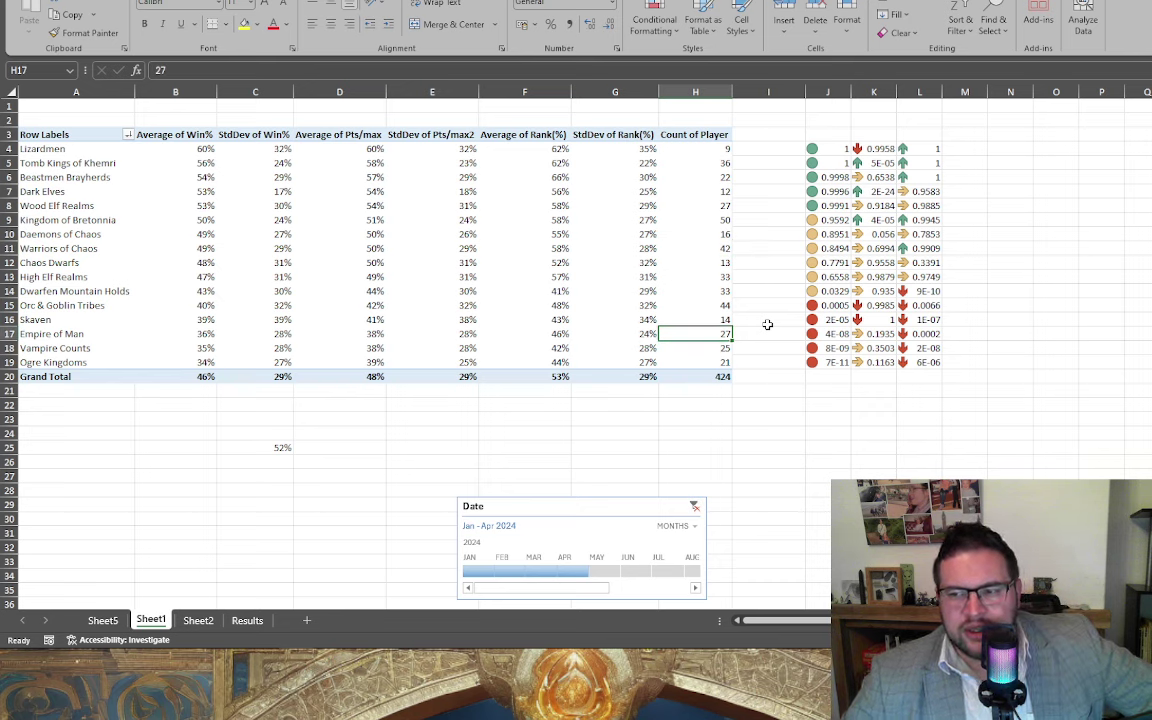
key("Up")
key("Up")
key("Up")
key("Up")
key("Up")
key("Up")
key("Up")
key("Up")
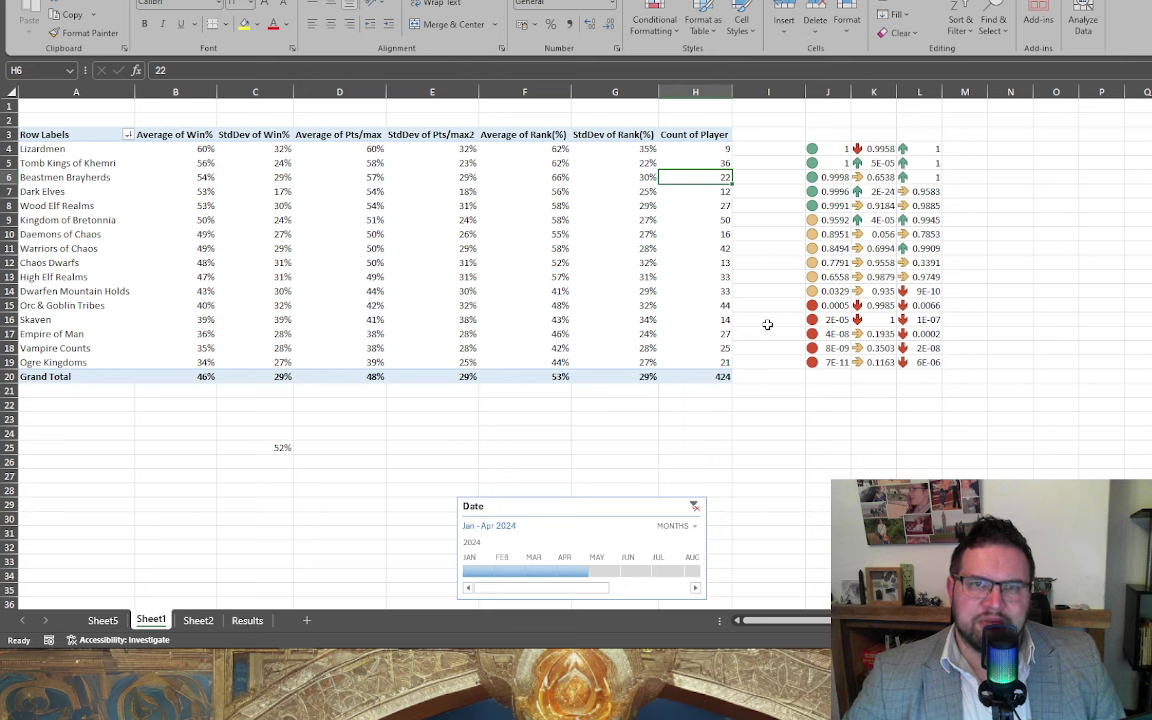
key("Down")
key("Down")
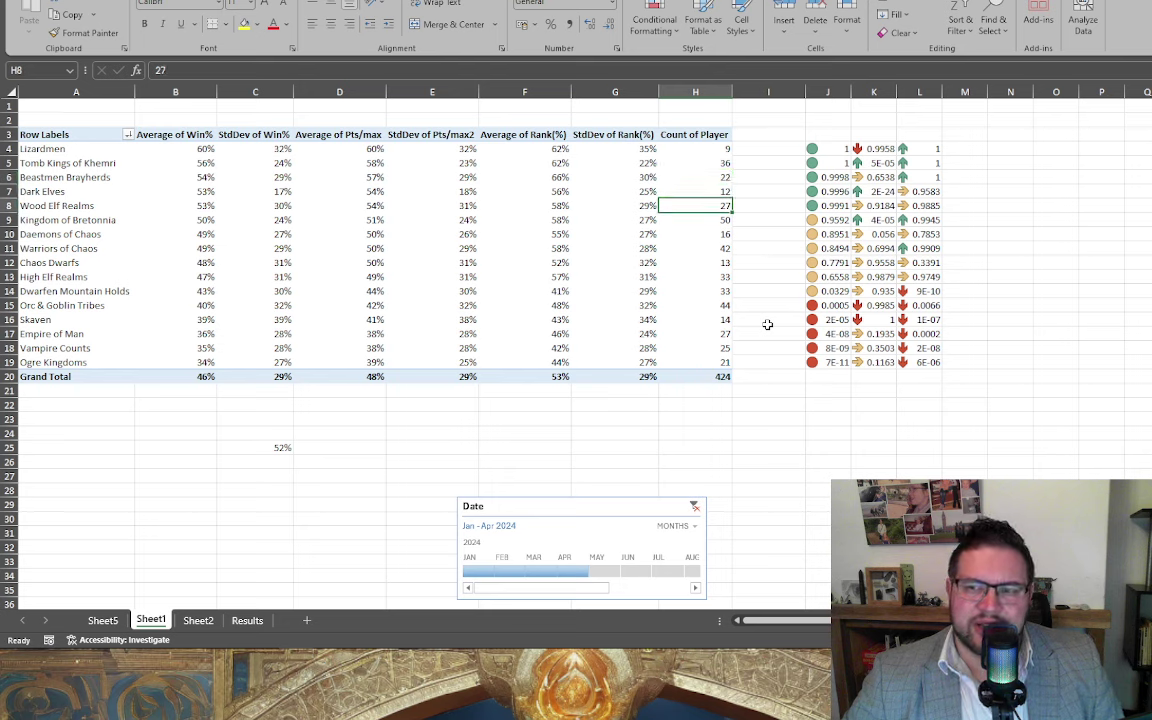
key("Down")
key("Down")
key("Down")
key("Down")
key("Down")
key("Down")
key("Down")
key("Down")
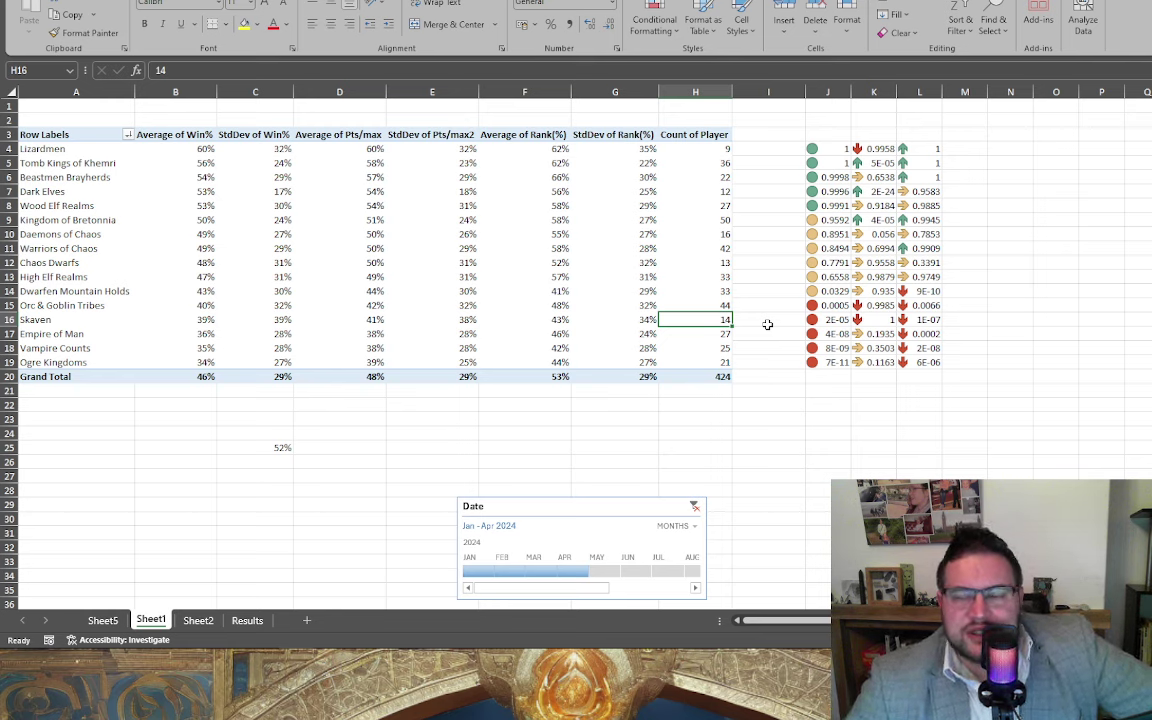
key("Up")
key("Up")
key("Up")
key("Up")
key("Up")
key("Up")
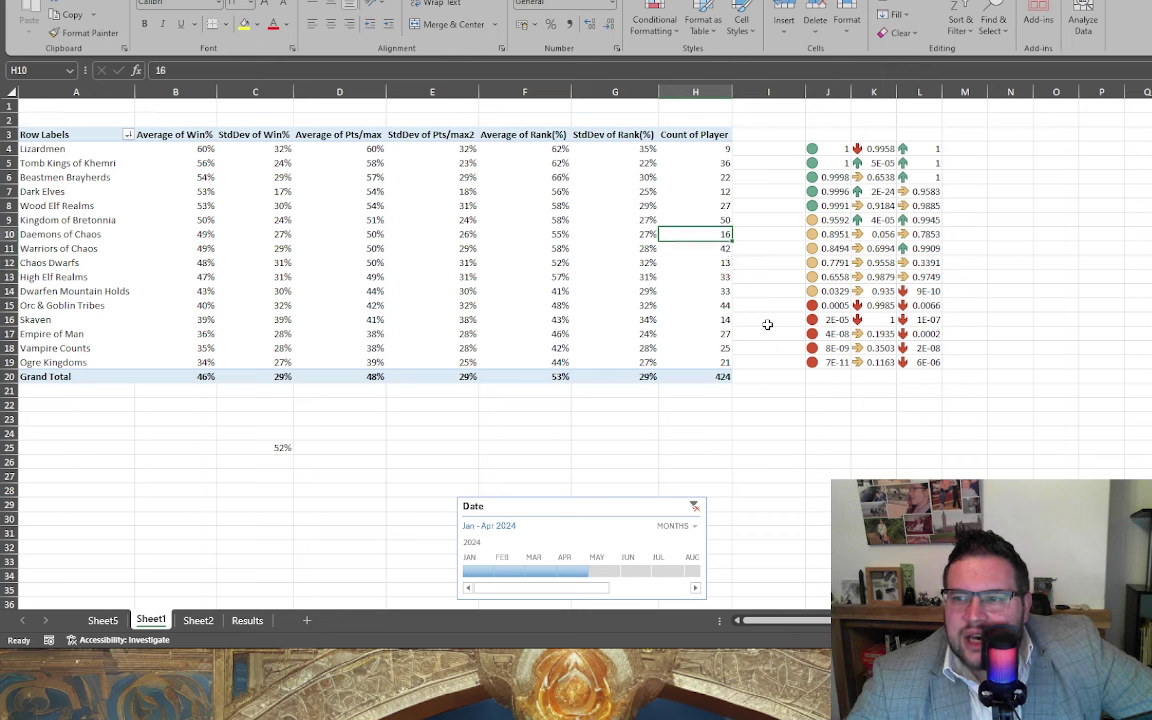
key("Up")
key("Up")
key("Up")
key("Up")
key("Up")
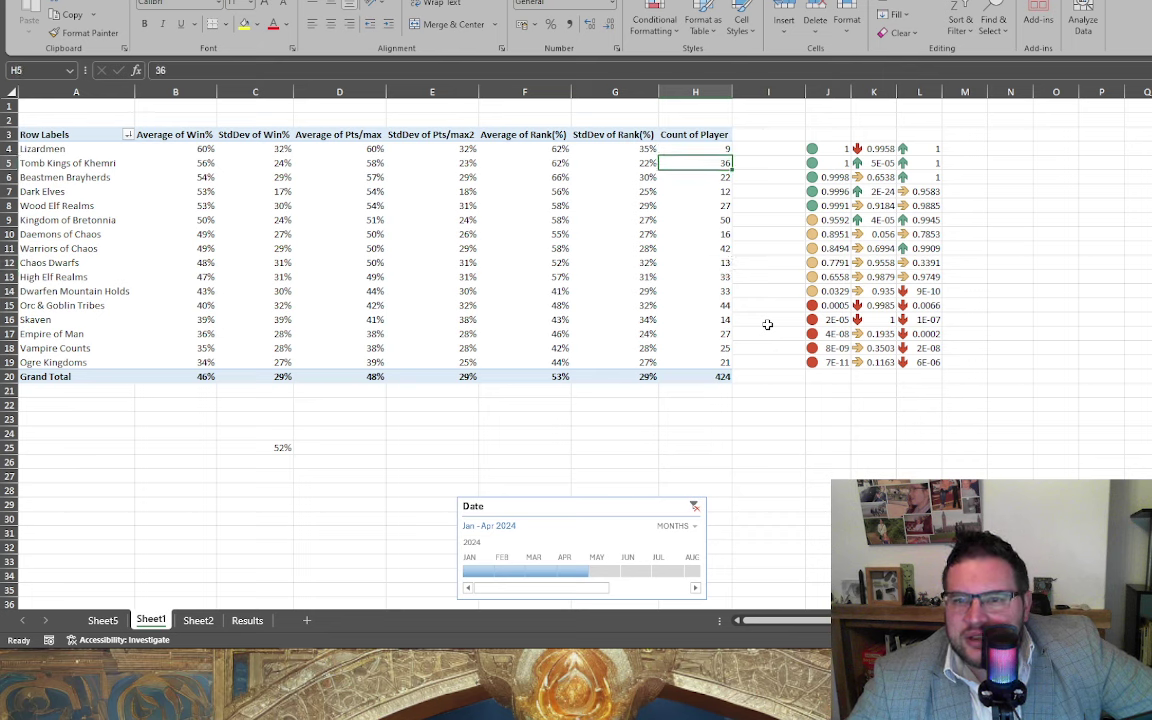
Examine the Z.TEST results for average win rate in column J across all factions, comparing the green, amber and red groups.
key("Right")
key("Right")
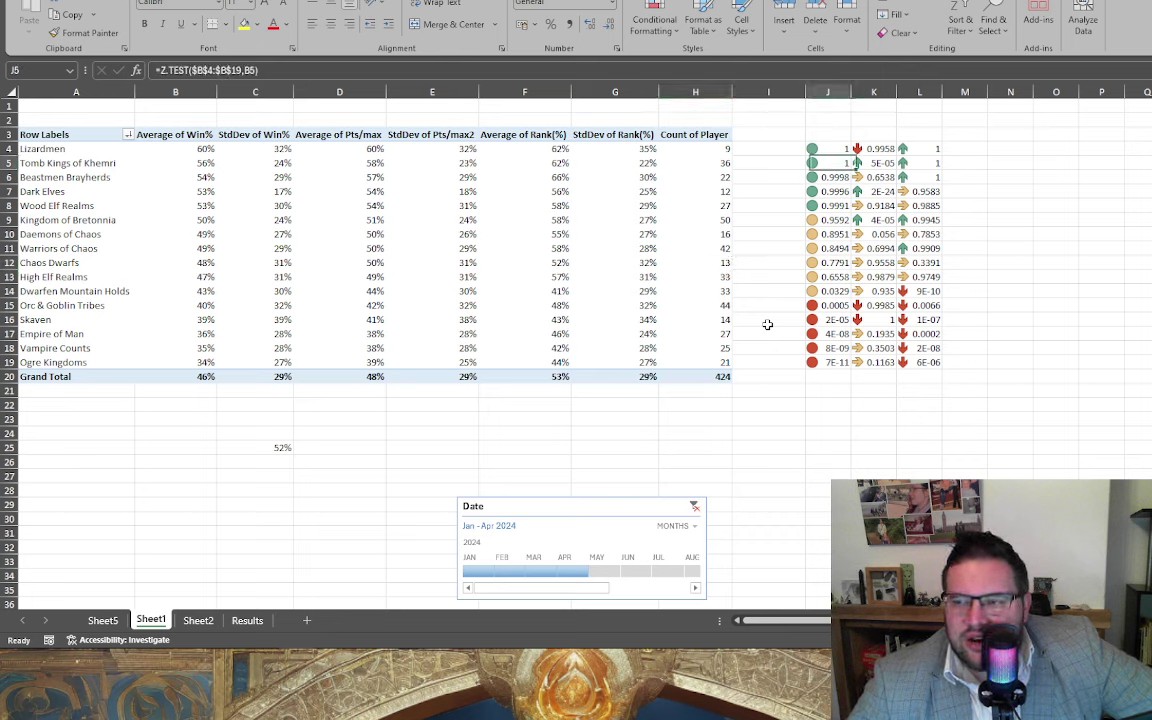
key("Left")
key("Left")
key("Right")
key("Right")
key("Left")
key("Left")
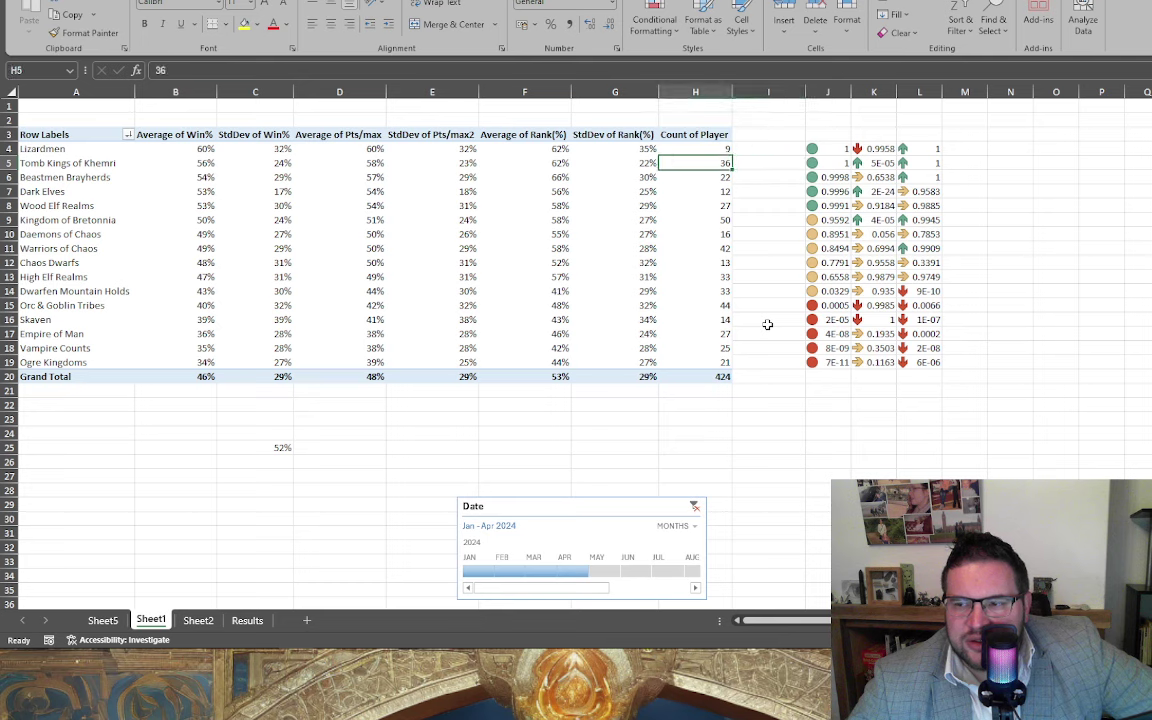
key("Up")
key("Right")
key("Right")
key("Down")
key("Down")
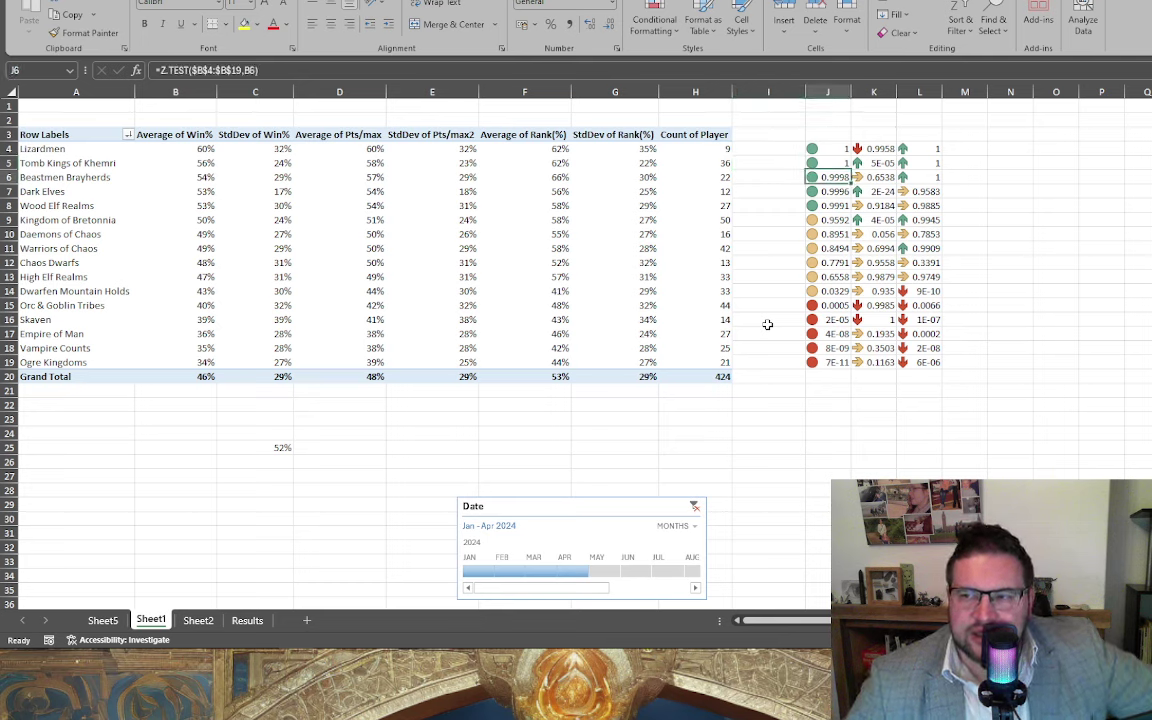
key("Down")
key("Down")
key("Down")
key("Down")
key("Down")
key("Down")
key("Down")
key("Down")
key("Down")
key("Up")
key("Up")
key("Up")
key("Up")
key("Up")
key("Up")
key("Up")
key("Up")
key("Up")
key("Up")
key("Up")
key("Up")
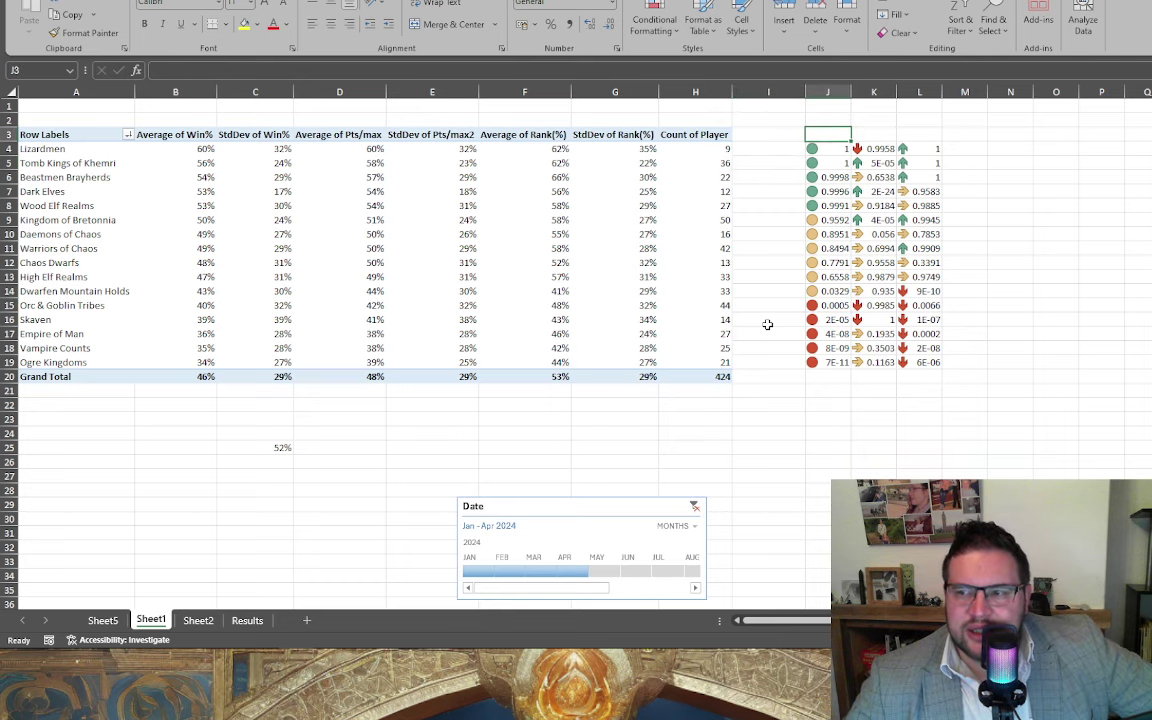
key("Down")
key("Down")
key("Down")
key("Down")
key("Down")
key("Down")
key("Down")
key("Down")
key("Down")
key("Down")
key("Down")
key("Down")
key("Down")
key("Down")
key("Down")
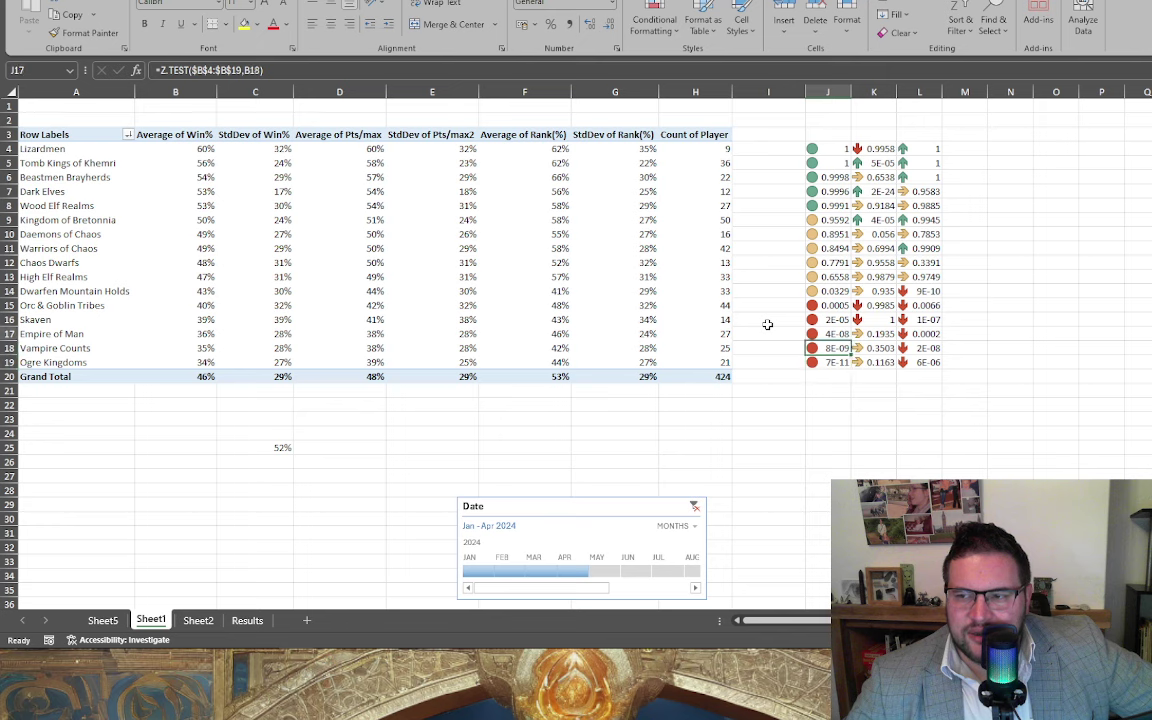
key("Up")
key("Up")
key("Up")
key("Up")
key("Up")
key("Up")
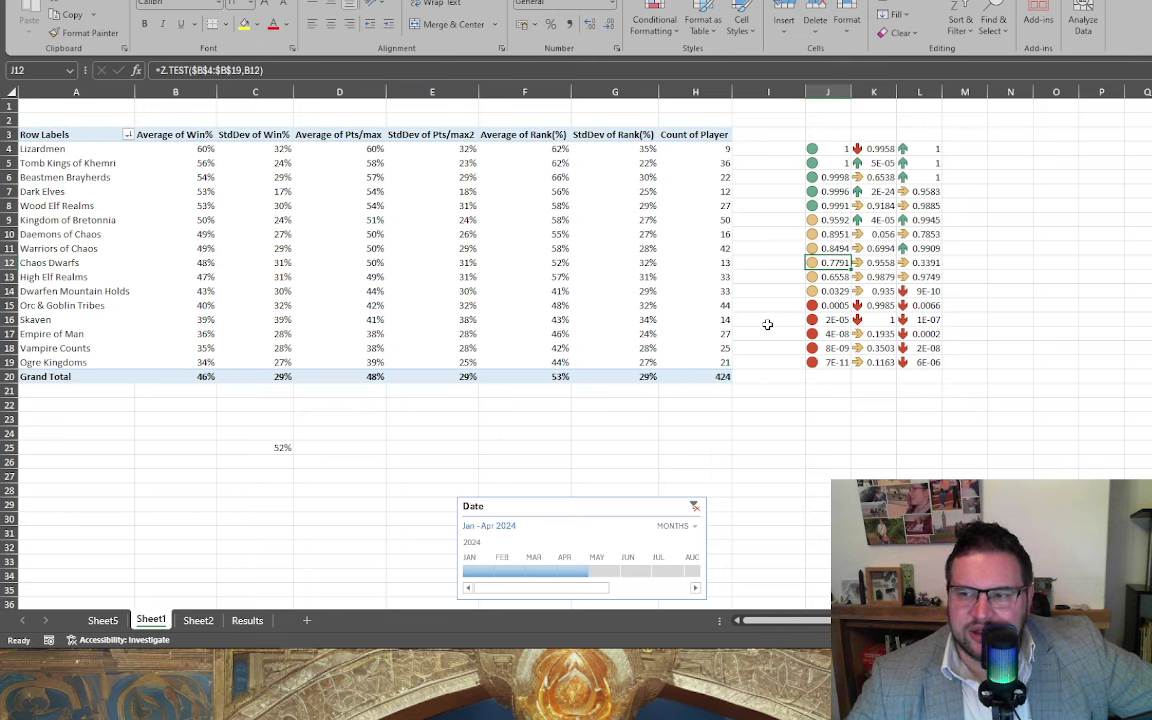
key("Up")
key("Up")
key("Up")
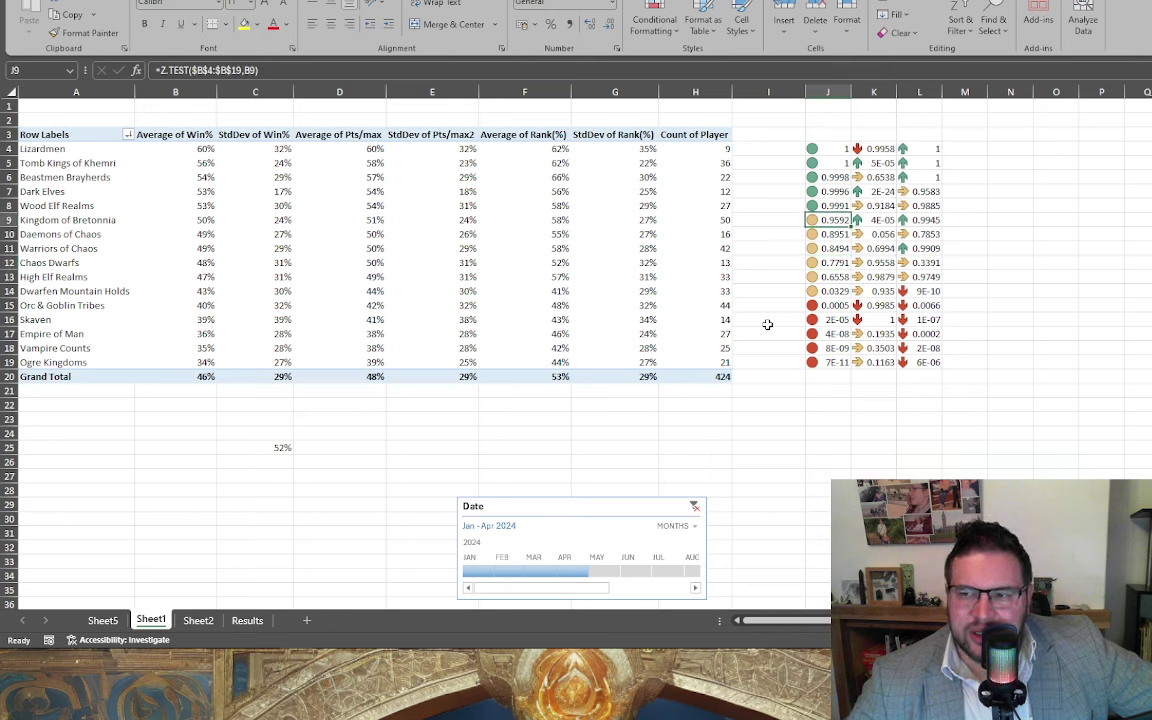
key("Left")
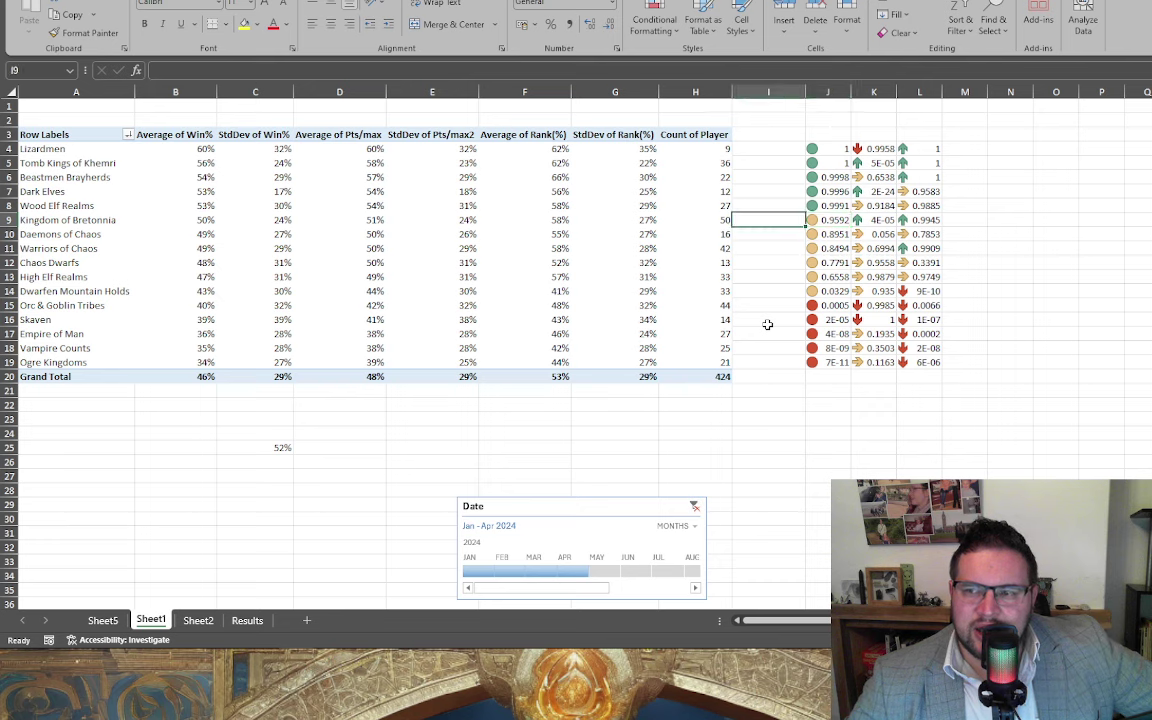
key("Up")
key("Right")
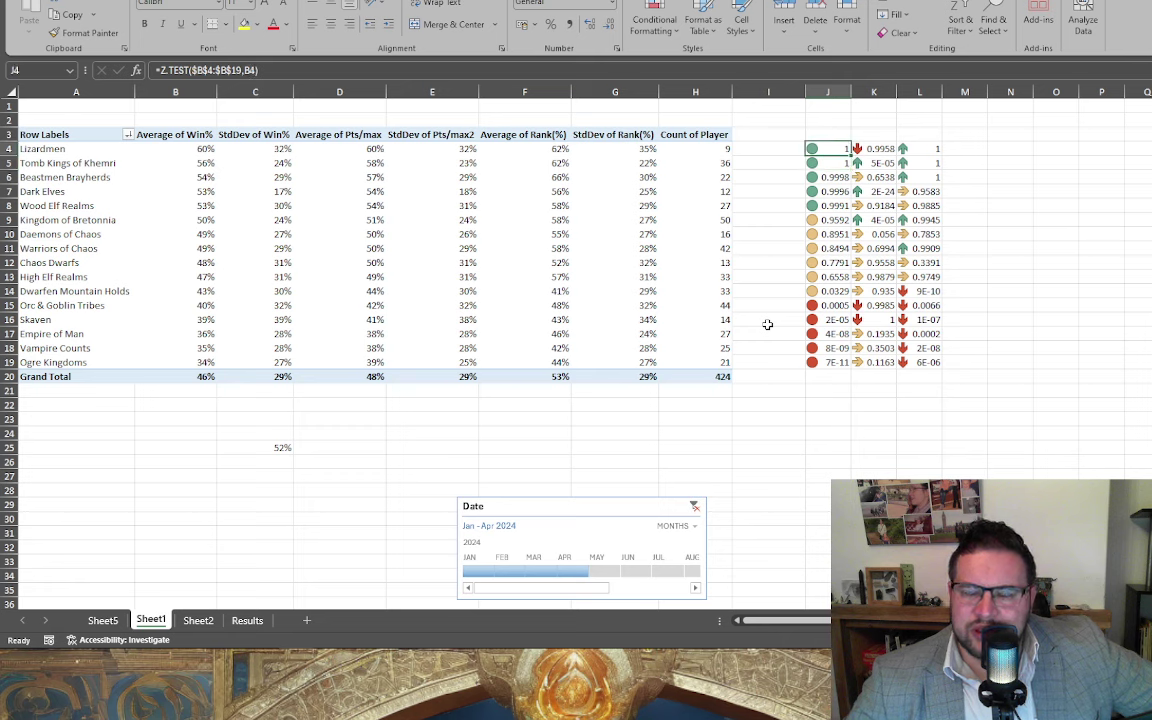
Examine the average win percentages in column B for the top factions, from Lizardmen down to Wood Elf Realms.
key("Up")
key("Down")
key("Left")
key("Left")
key("Left")
key("Left")
key("Left")
key("Left")
key("Left")
key("Left")
key("Left")
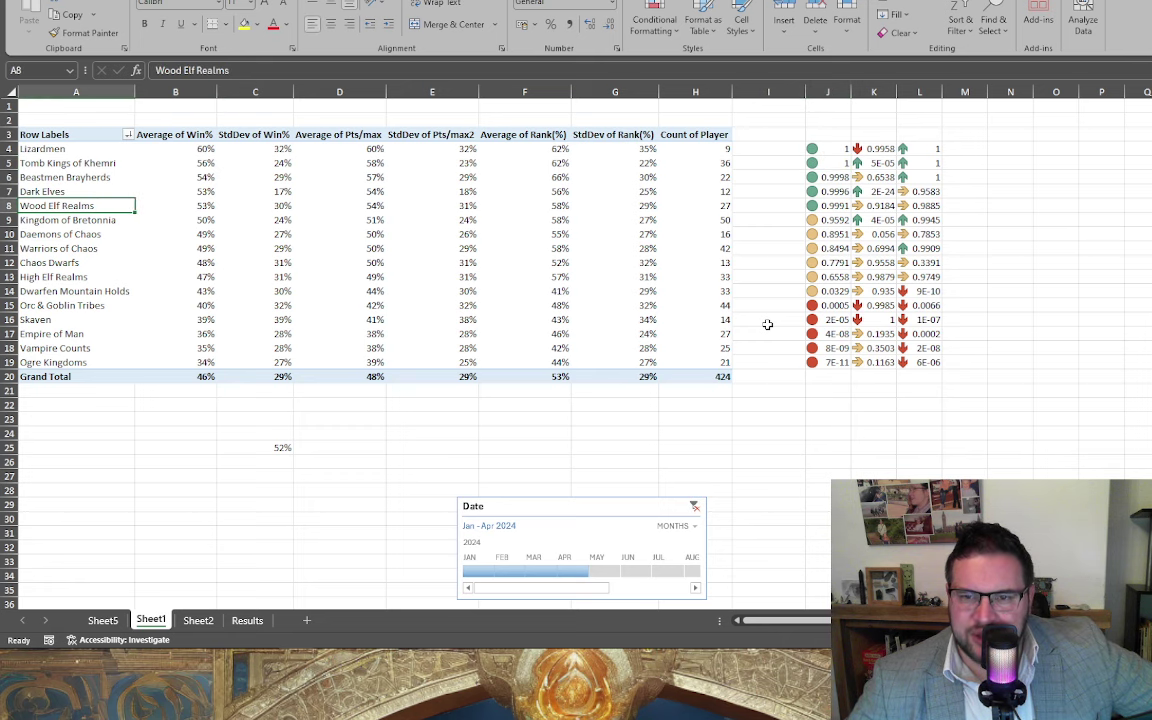
key("Right")
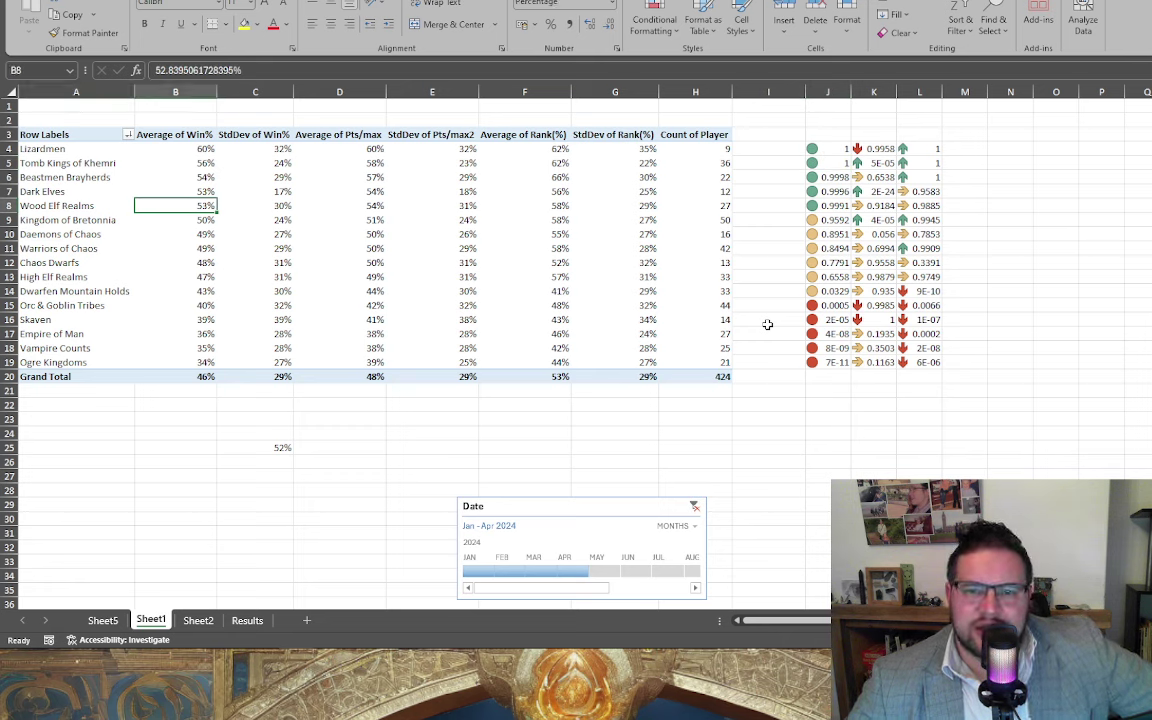
key("Up")
key("Up")
key("Up")
key("Up")
key("Down")
key("Down")
key("Down")
key("Down")
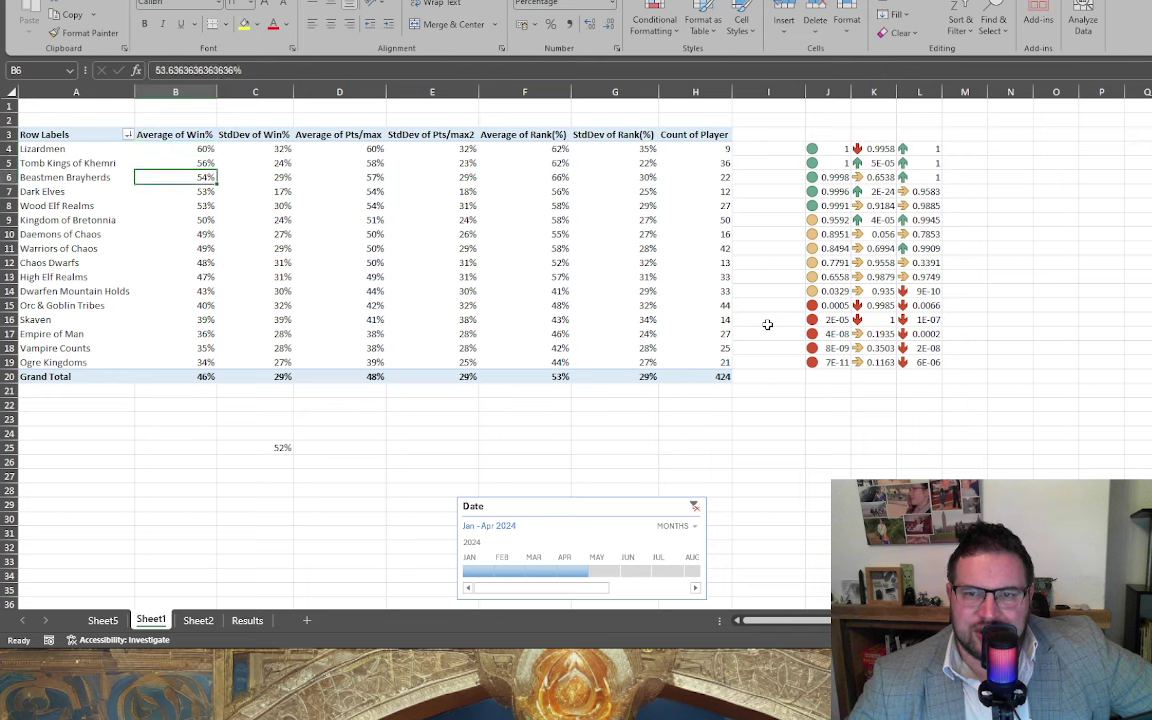
Examine the average win percentages in column B for the middle factions, from Dark Elves down to Dwarfen Mountain Holds.
key("Down")
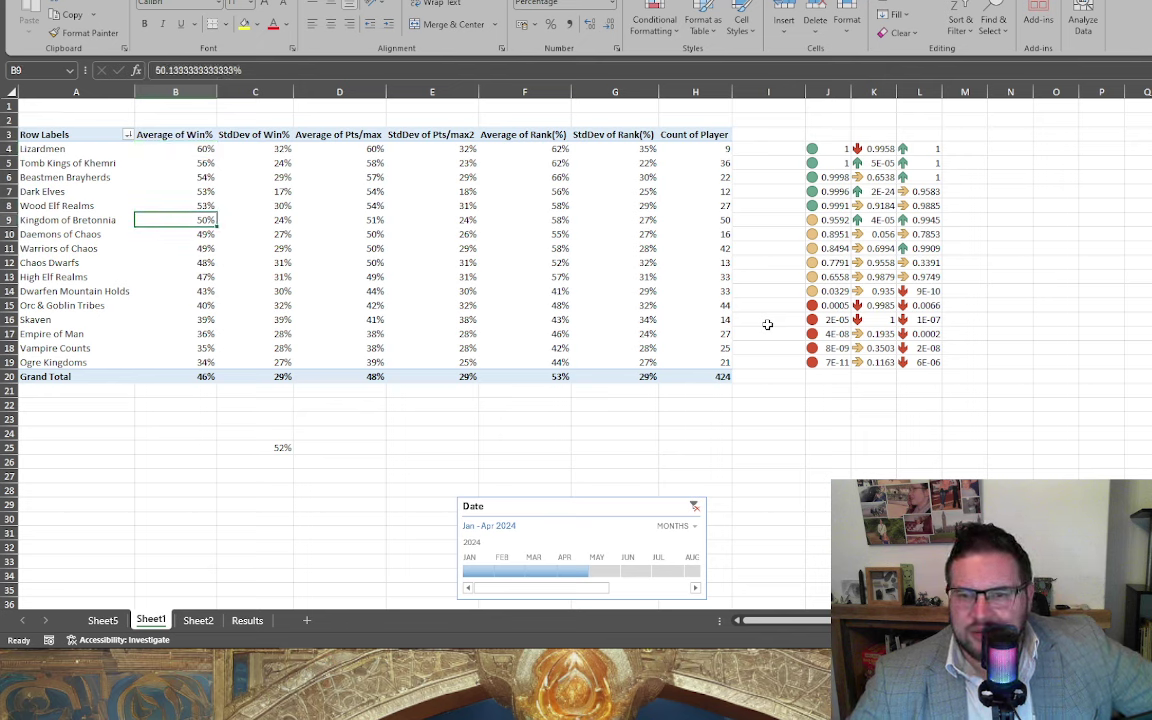
key("Down")
key("Down")
key("Down")
key("Down")
key("Down")
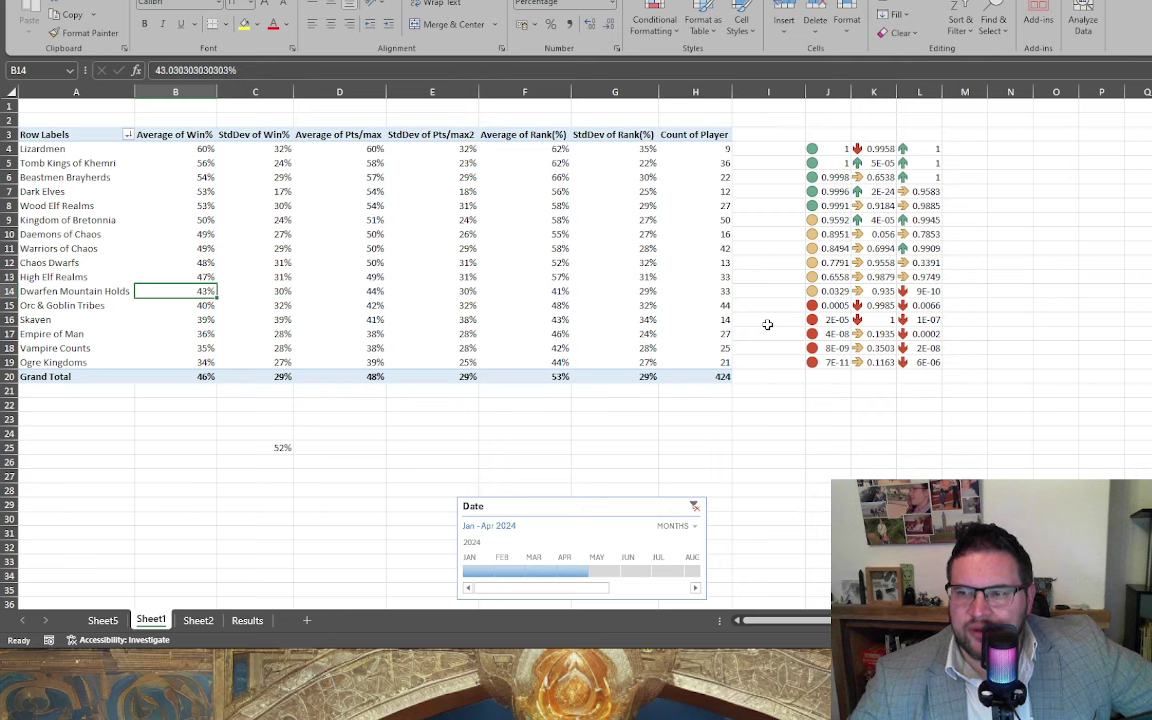
Compare the average win percentages in column B for the bottom factions, from Orc & Goblin Tribes down to Vampire Counts.
key("Down")
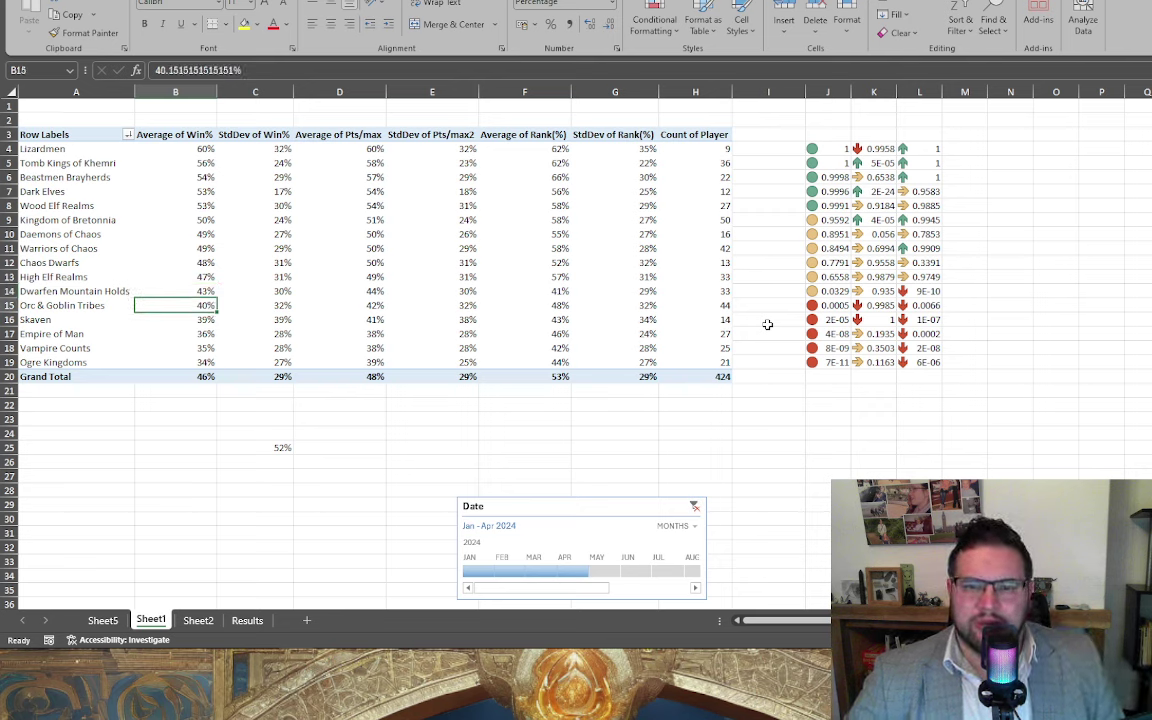
key("Down")
key("Down")
key("Down")
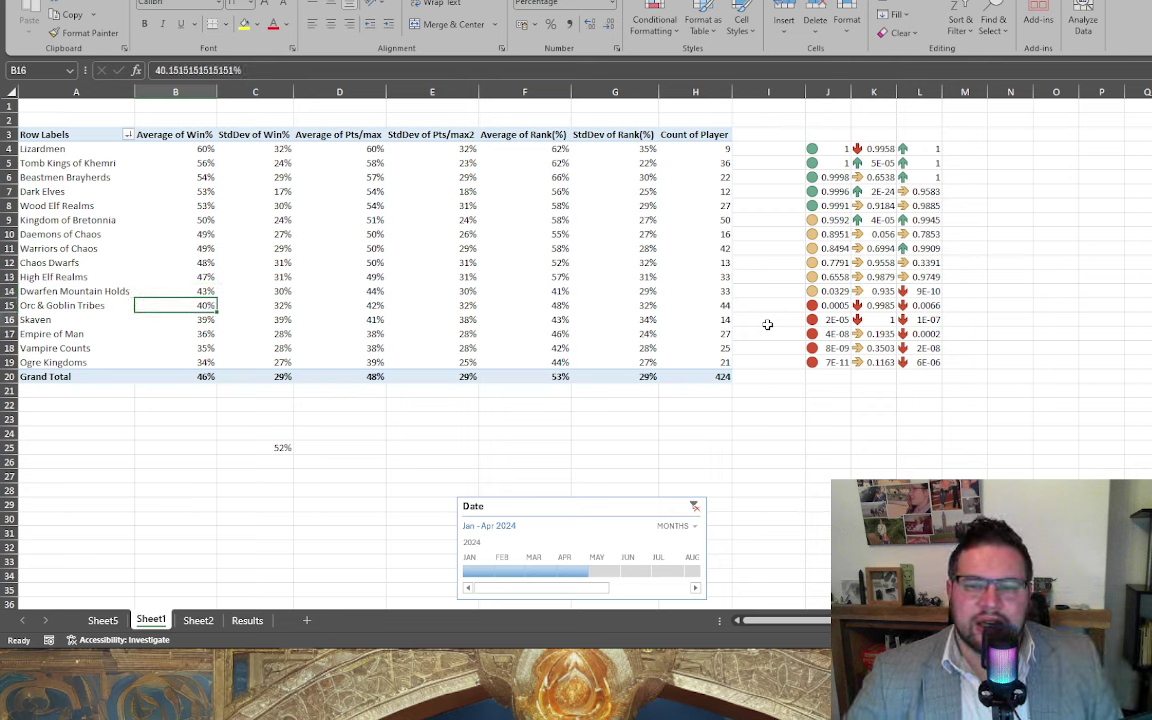
key("Up")
key("Up")
key("Up")
key("Down")
key("Down")
key("Down")
key("Down")
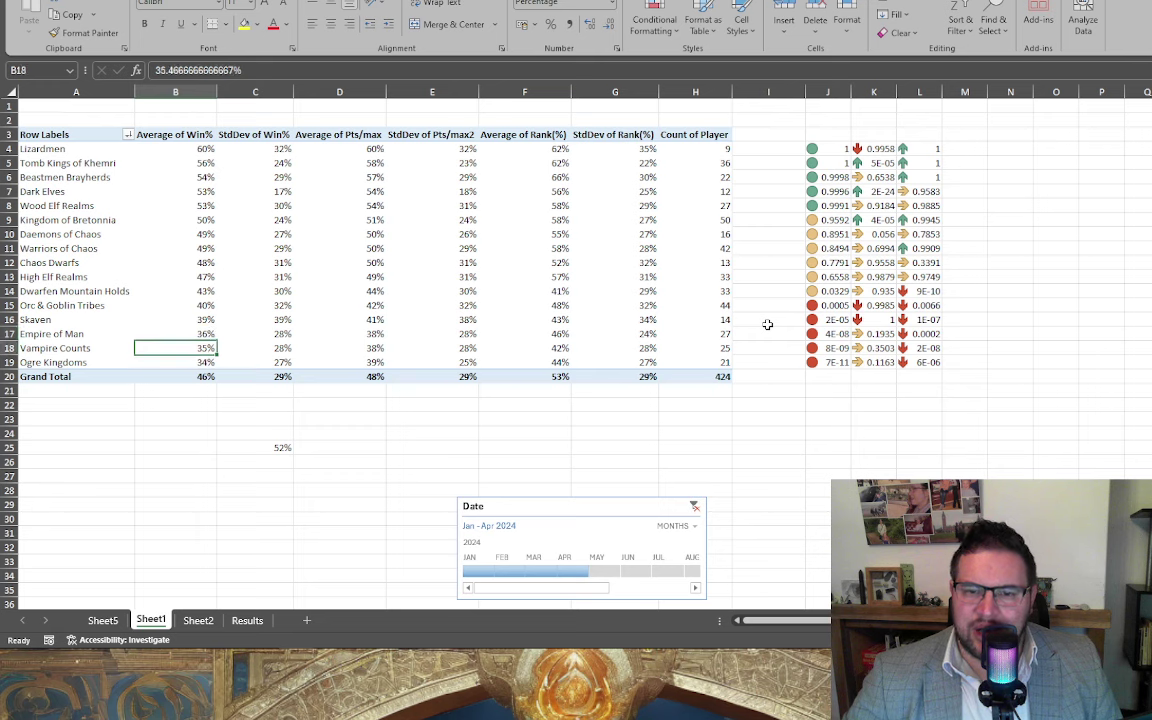
key("Up")
key("Up")
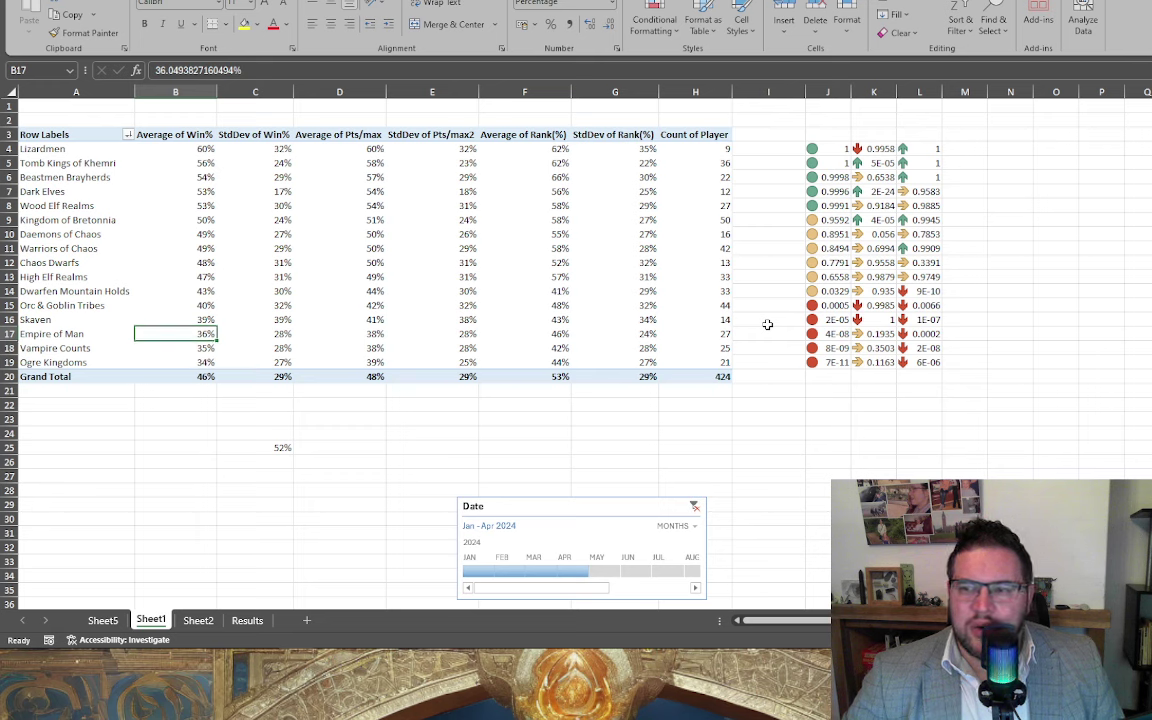
Examine the Empire of Man row from its average win rate across to its Z.TEST results in columns J to L.
key("Right")
key("Right")
key("Right")
key("Right")
key("Right")
key("Right")
key("Right")
key("Right")
key("Right")
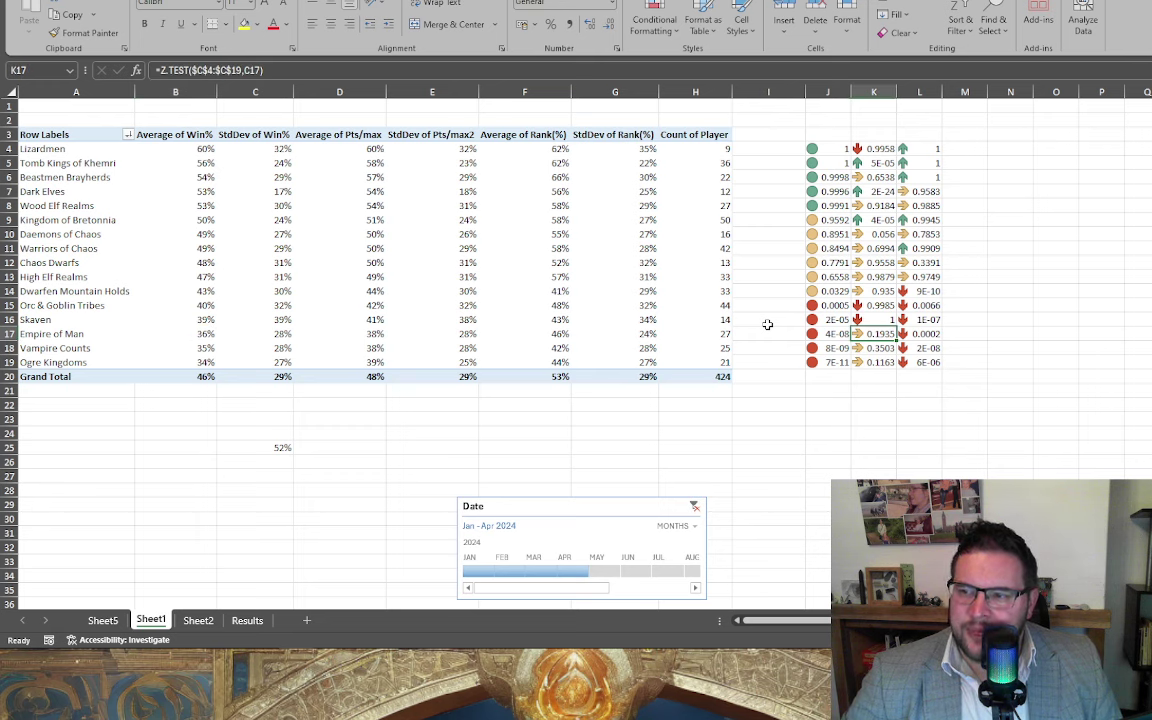
key("Right")
Examine the Z.TEST results for average rank in column L, comparing the factions from Dark Elves down to High Elf Realms.
key("Up")
key("Up")
key("Up")
key("Up")
key("Up")
key("Up")
key("Up")
key("Up")
key("Up")
key("Up")
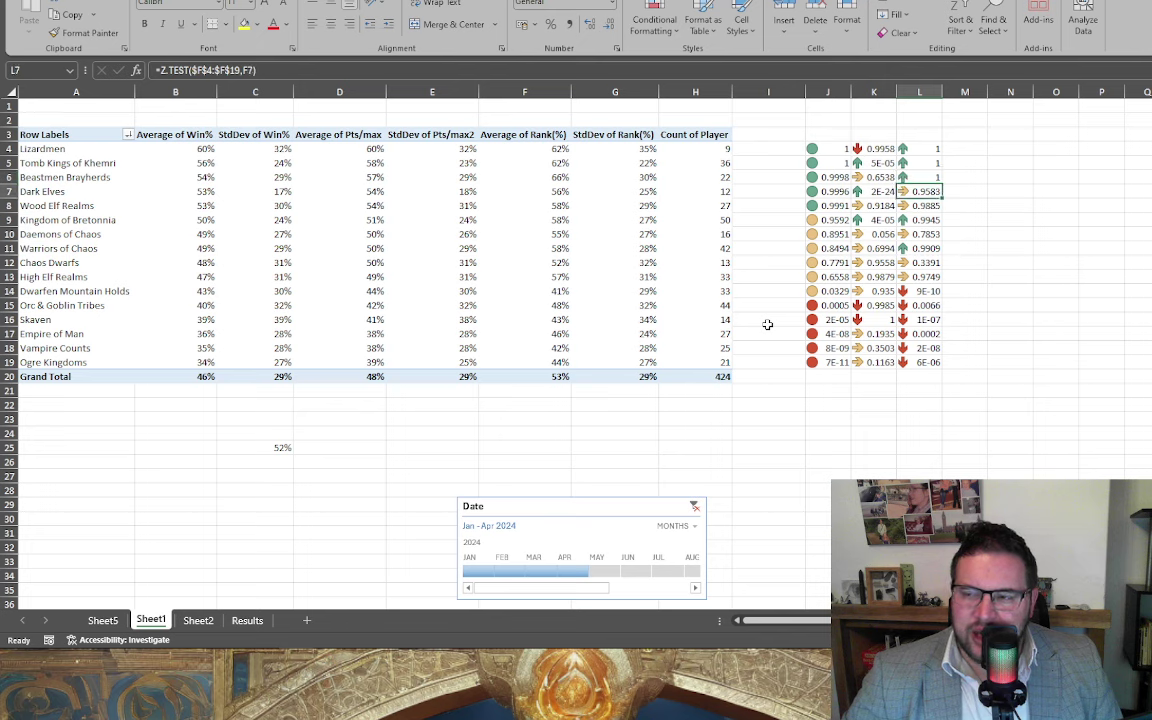
key("Down")
key("Down")
key("Down")
key("Down")
key("Down")
key("Down")
key("Up")
key("Up")
key("Up")
key("Up")
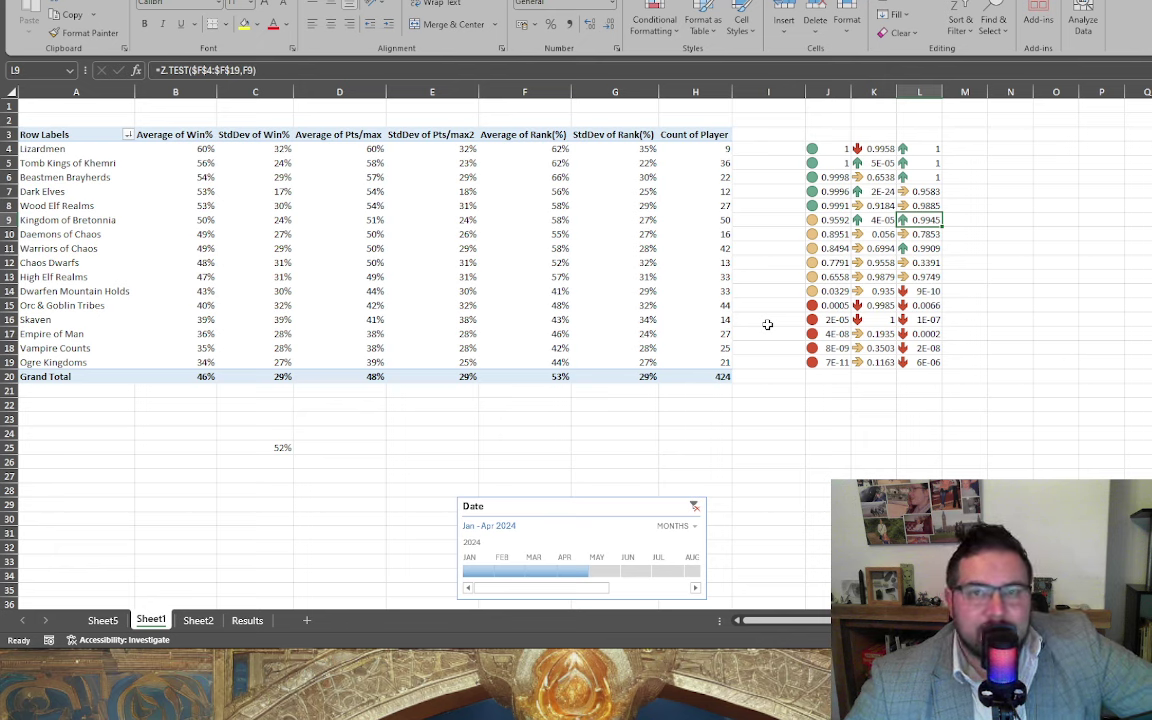
key("Down")
key("Down")
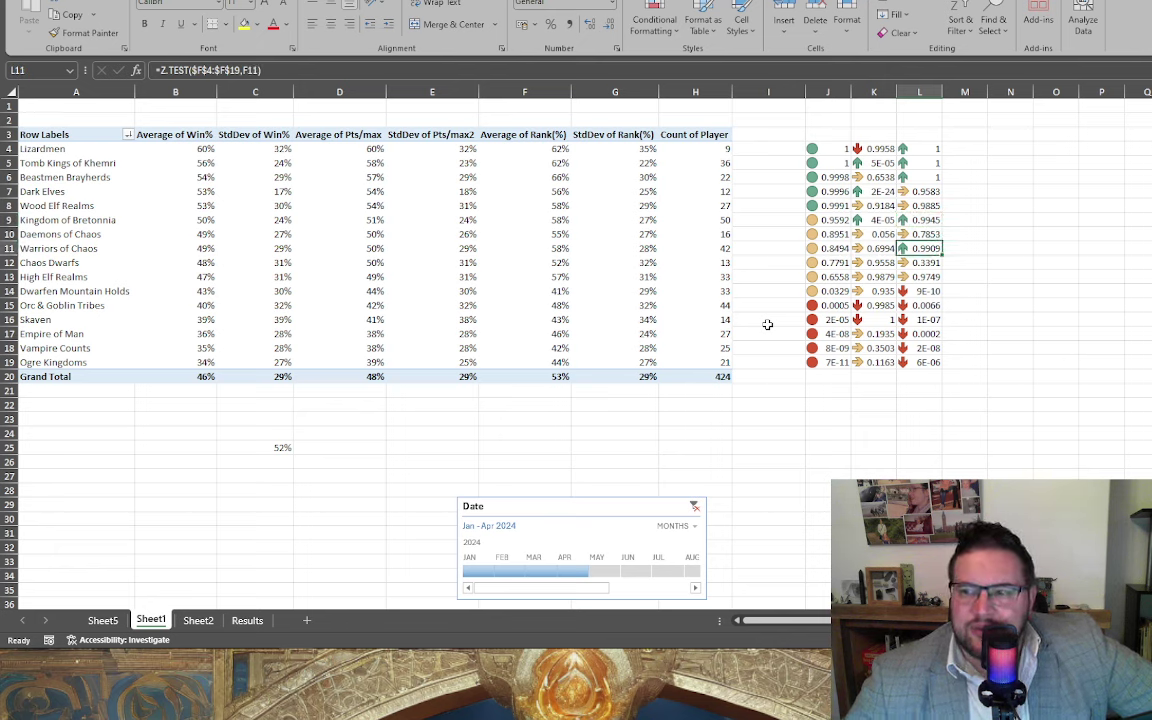
Compare the win rate, standard deviation and rank Z.TEST results in the Warriors of Chaos row.
key("Left")
key("Right")
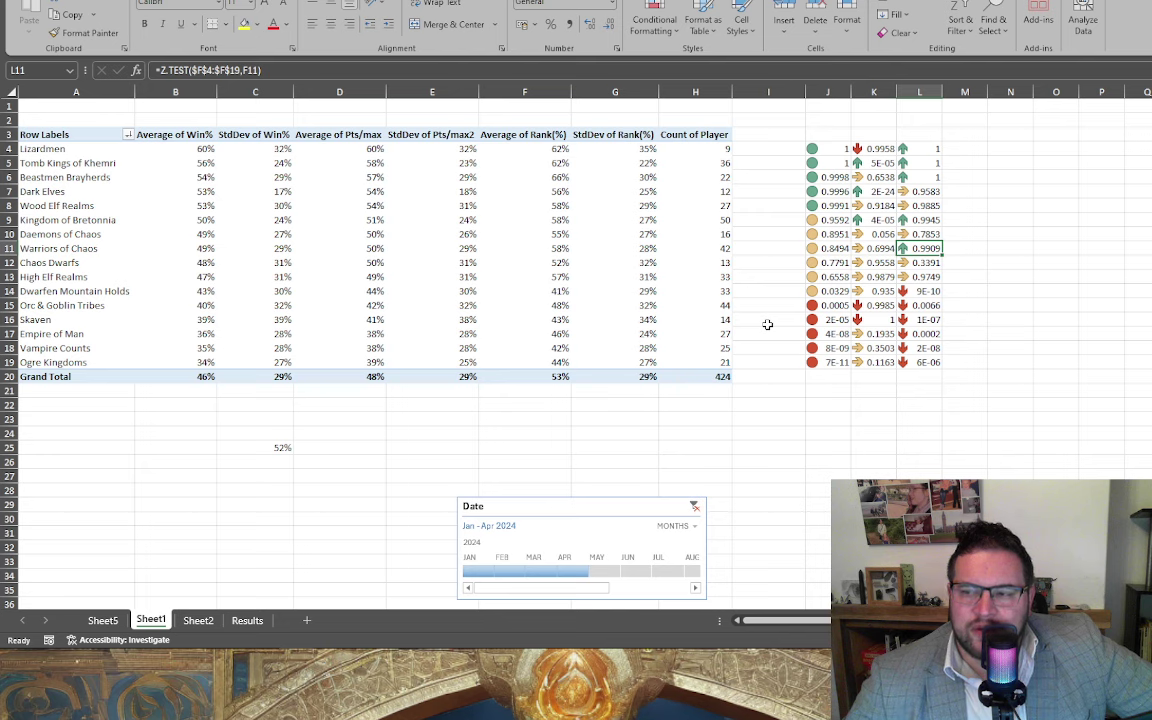
key("Left")
key("Left")
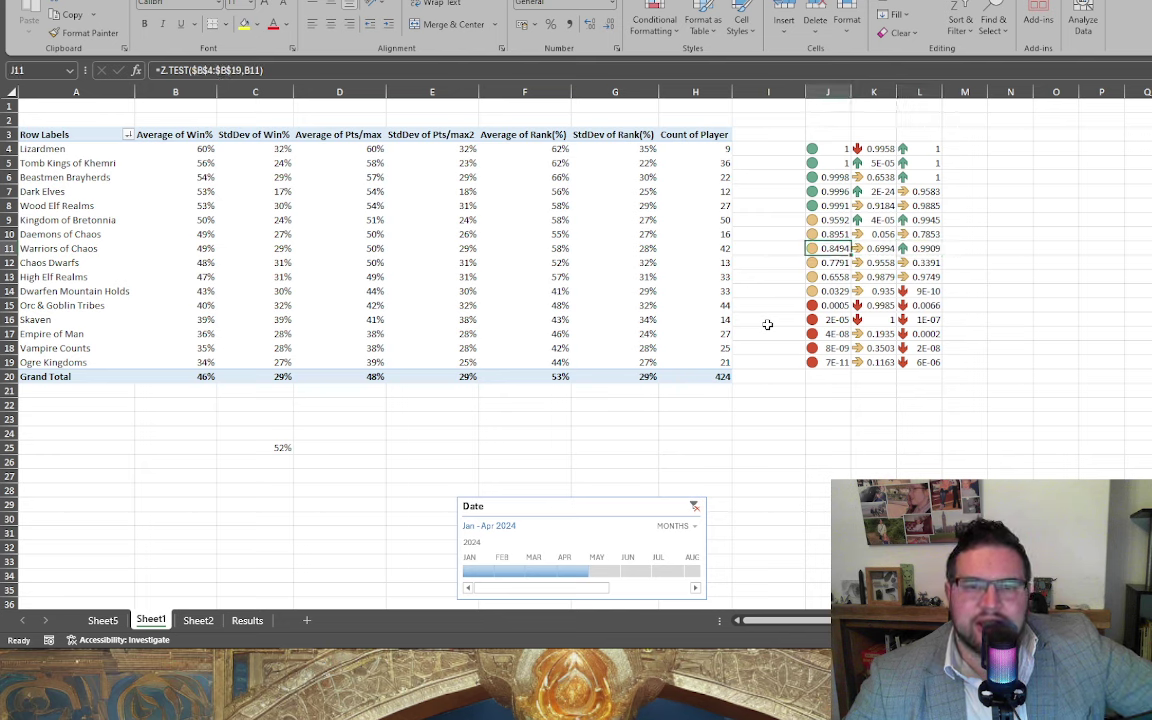
key("Right")
key("Right")
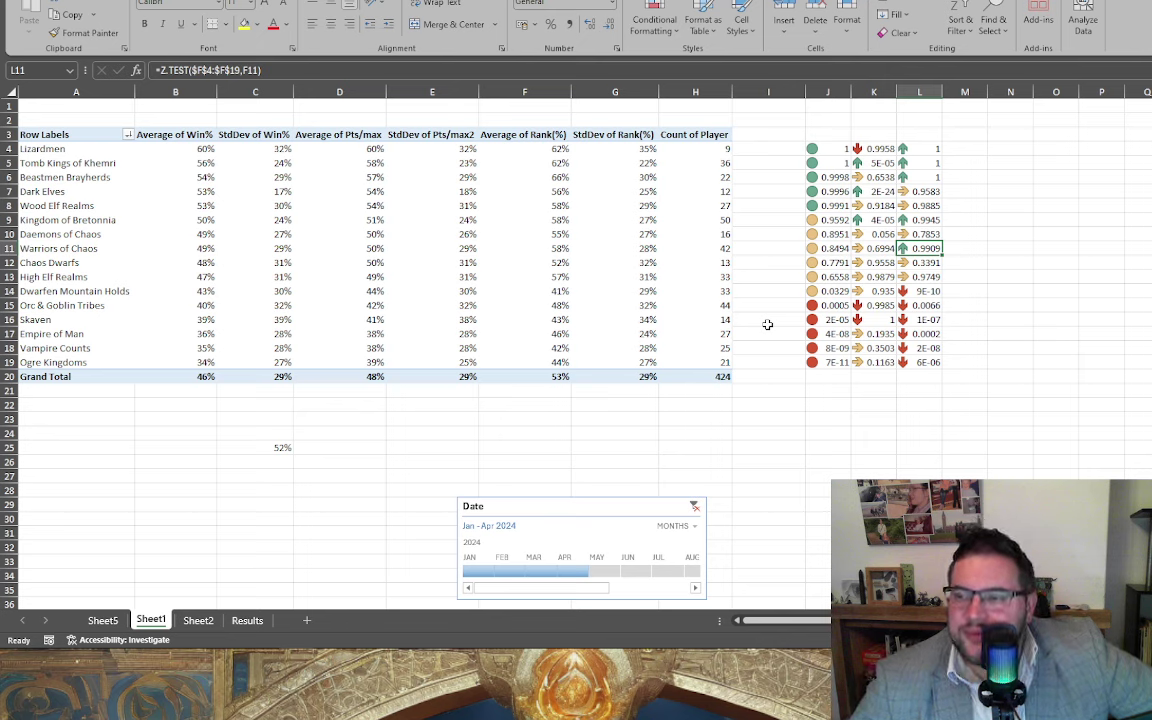
Examine the Z.TEST results for win rate standard deviation in column K, from Lizardmen down to Orc & Goblin Tribes.
key("Left")
key("Up")
key("Up")
key("Up")
key("Up")
key("Up")
key("Up")
key("Up")
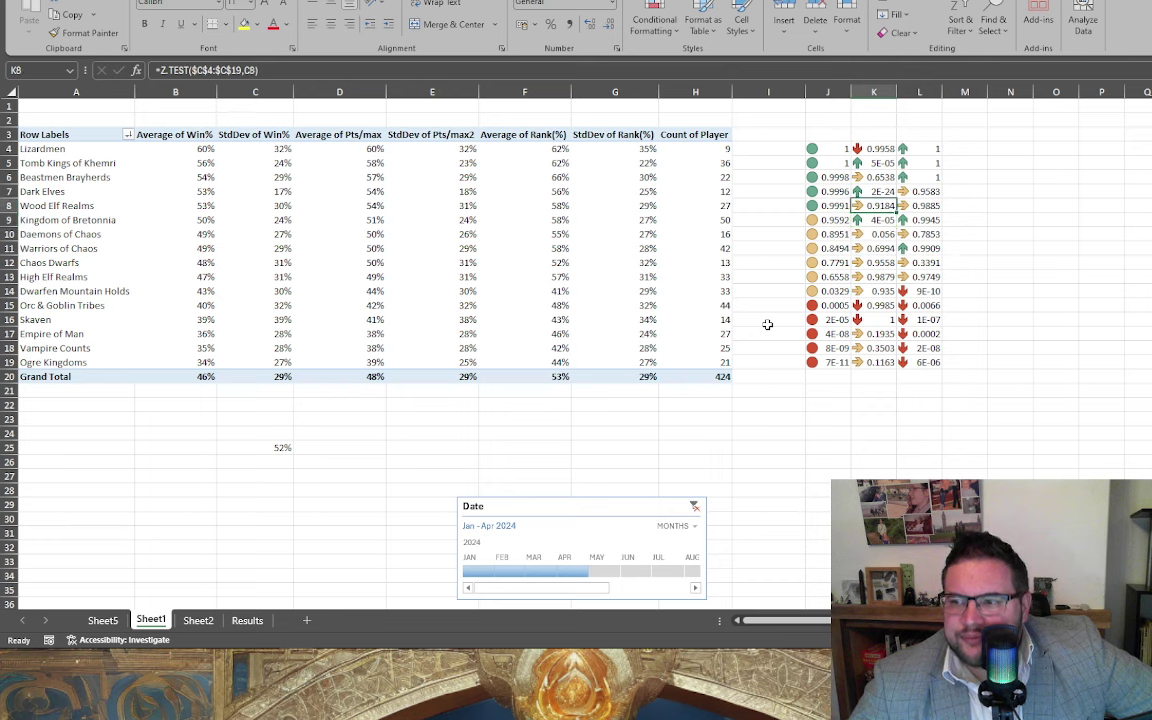
key("Down")
key("Down")
key("Down")
key("Down")
key("Down")
key("Down")
key("Down")
key("Down")
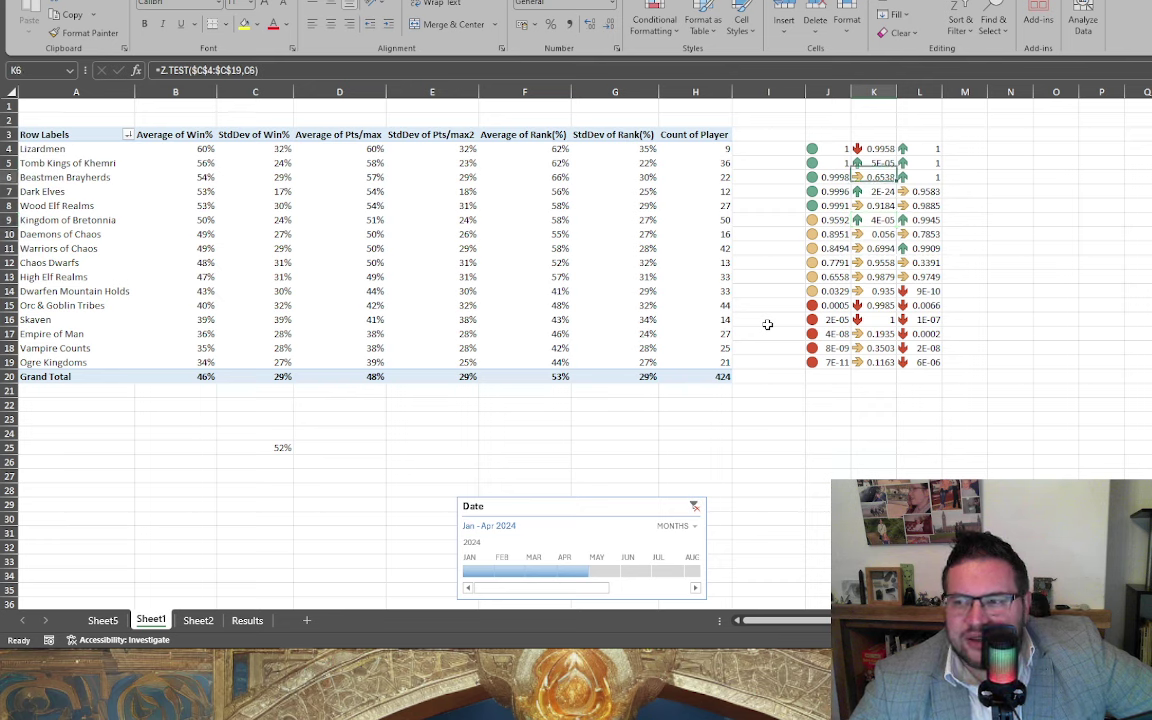
key("Down")
key("Down")
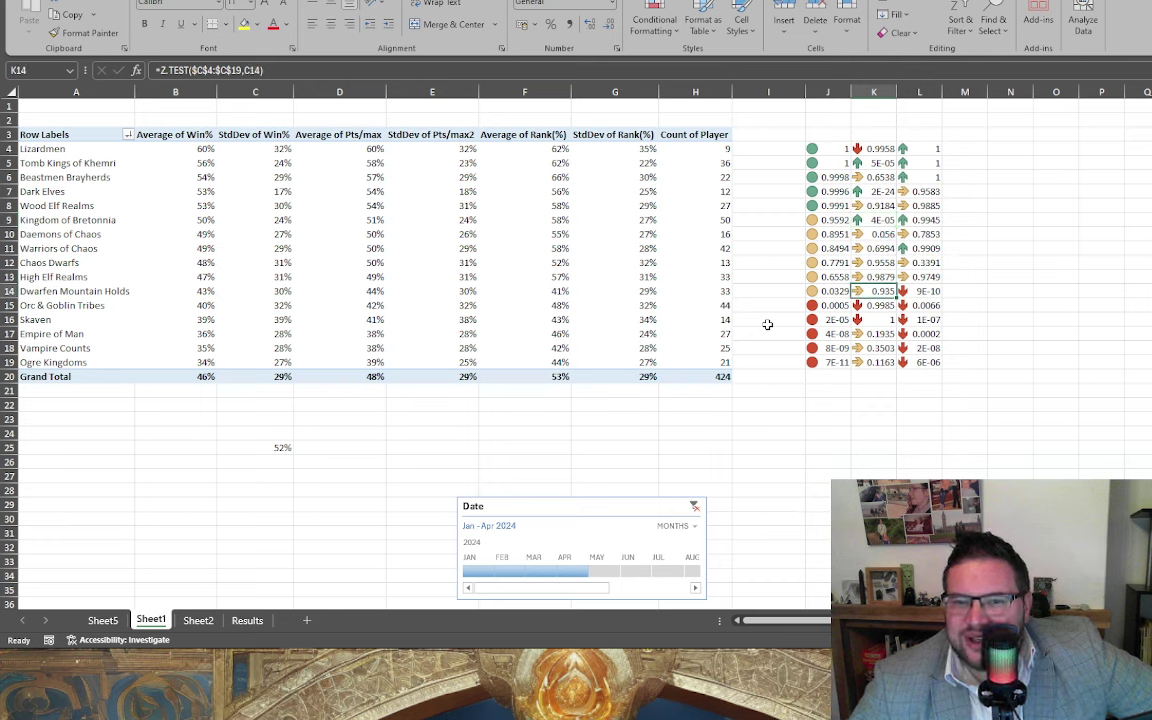
key("Down")
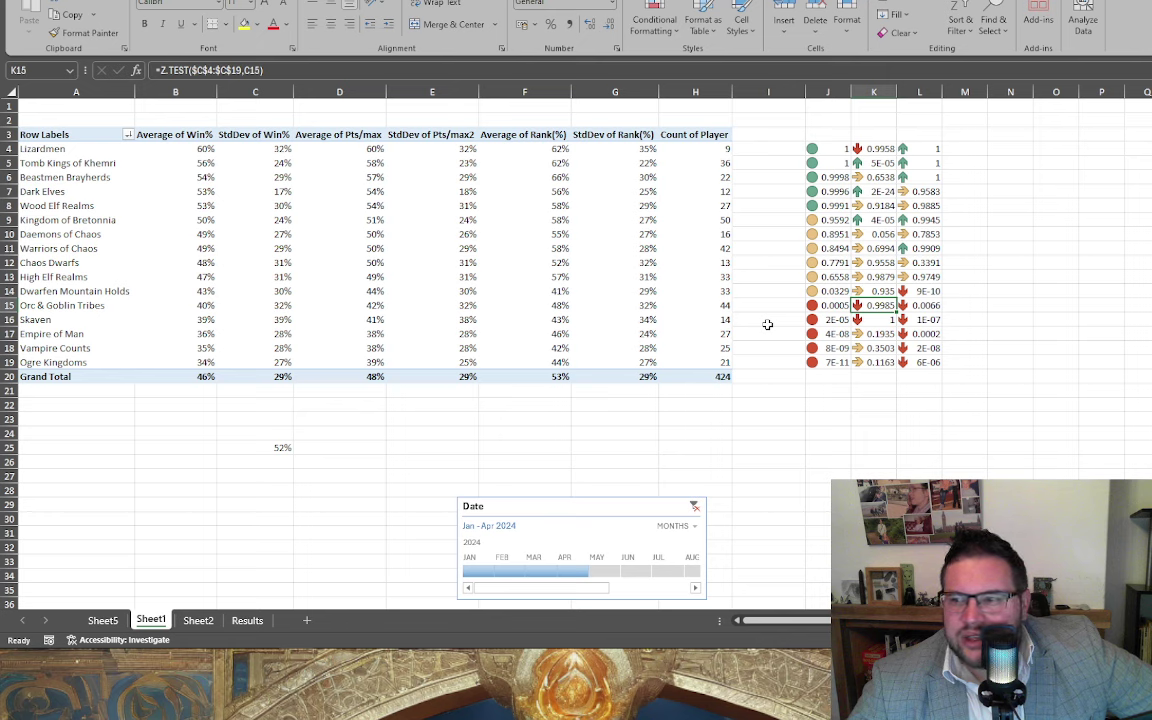
key("Left")
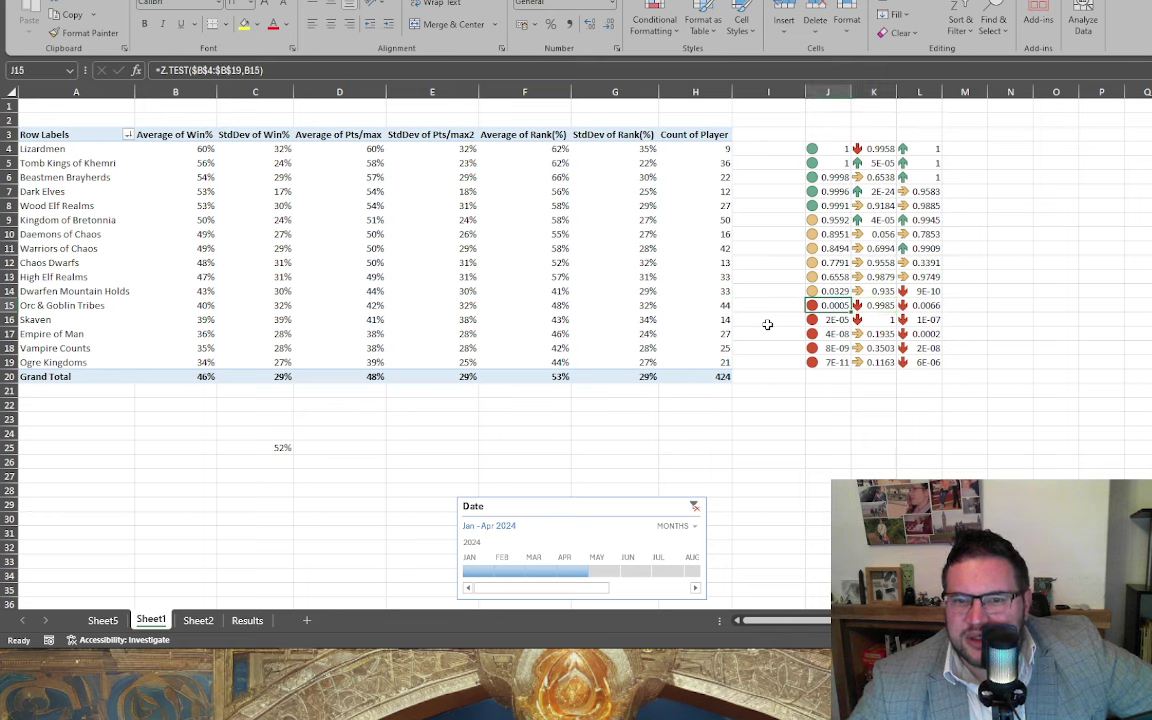
Compare the win rate, standard deviation and rank Z.TEST results in the Ogre Kingdoms row.
key("Right")
key("Down")
key("Down")
key("Down")
key("Down")
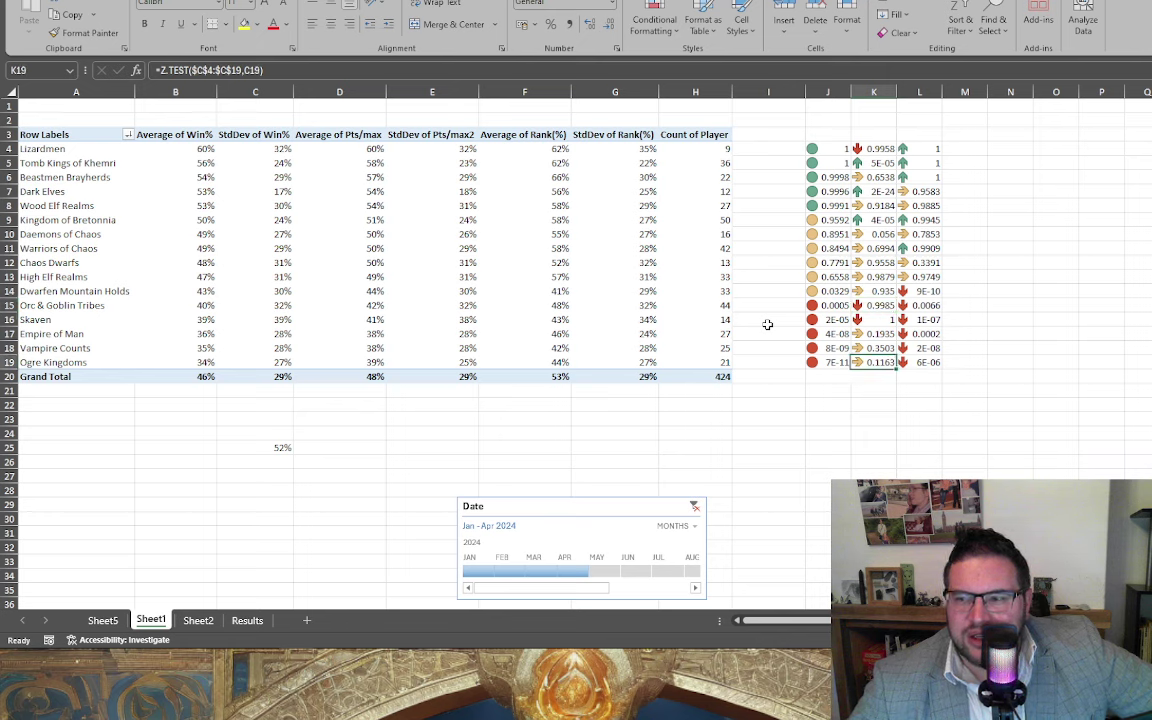
key("Left")
key("Right")
key("Right")
key("Left")
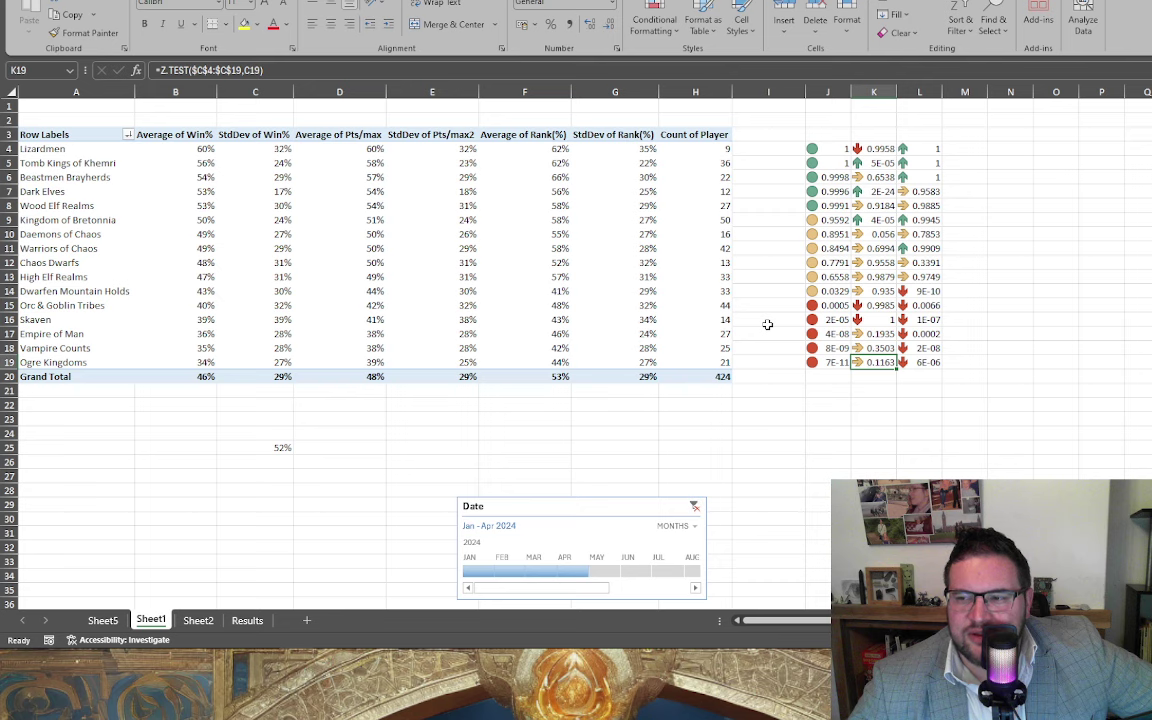
key("Left")
key("Right")
key("Right")
key("Left")
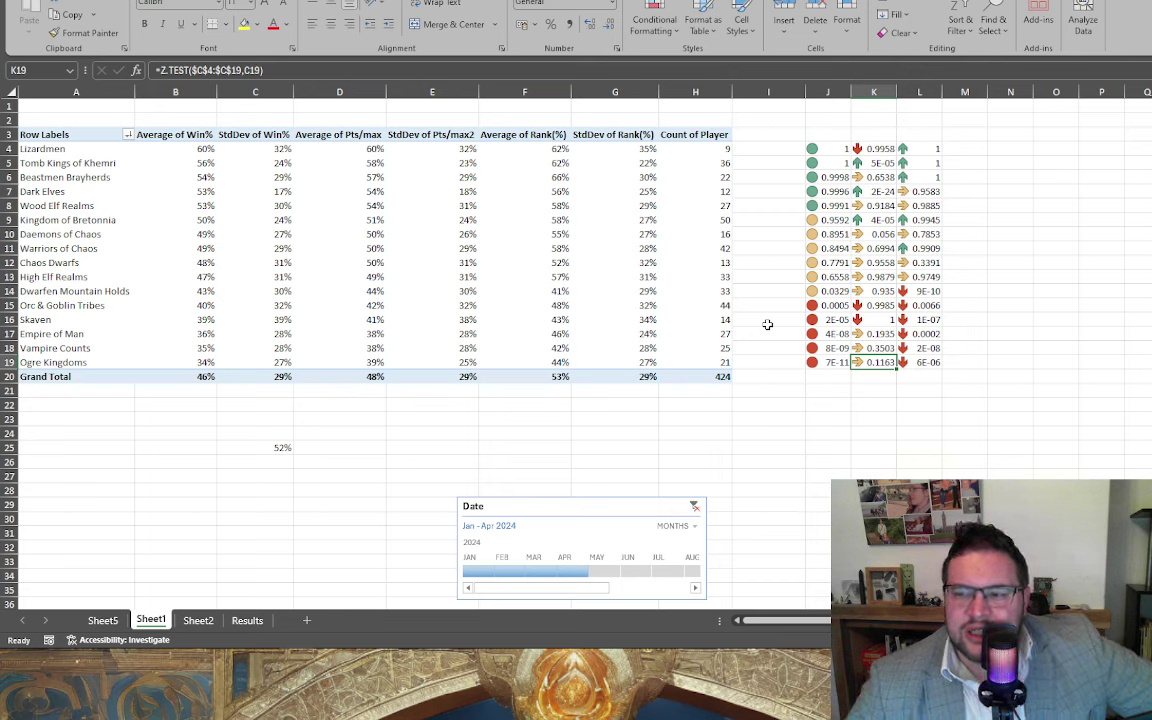
key("Left")
key("Right")
key("Right")
key("Left")
key("Left")
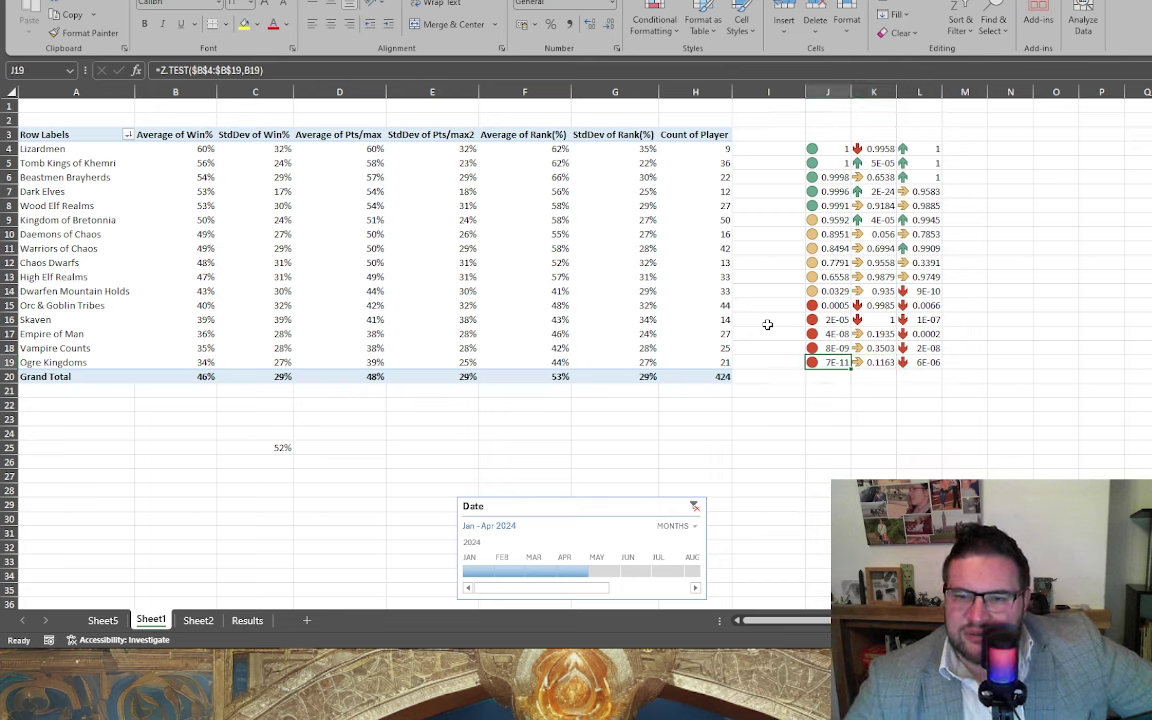
key("Right")
key("Right")
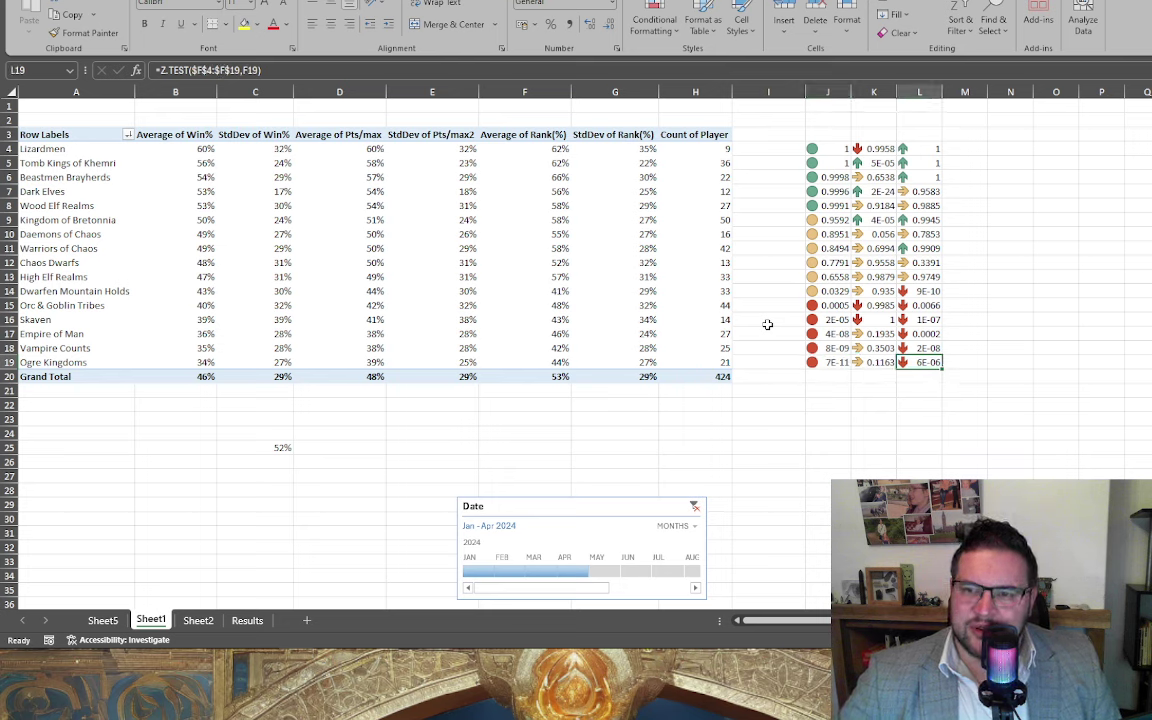
key("Left")
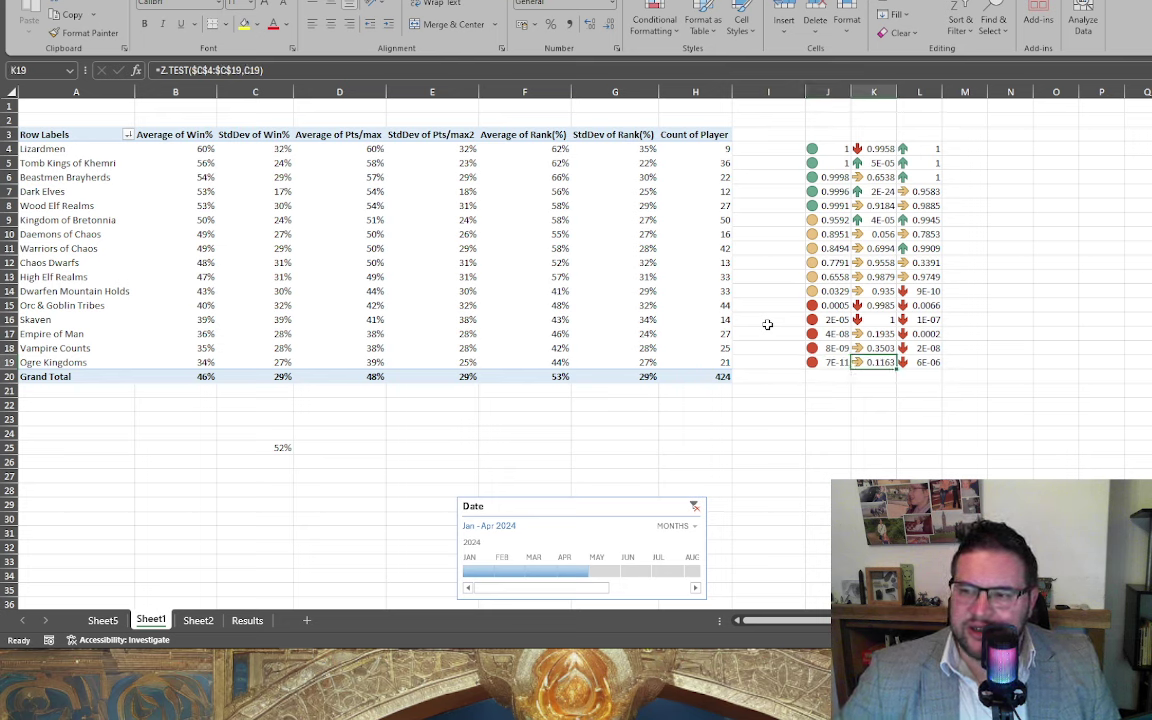
Compare the standard deviation Z.TEST results in column K for the bottom factions, from Ogre Kingdoms up to Orc & Goblin Tribes.
key("Up")
key("Up")
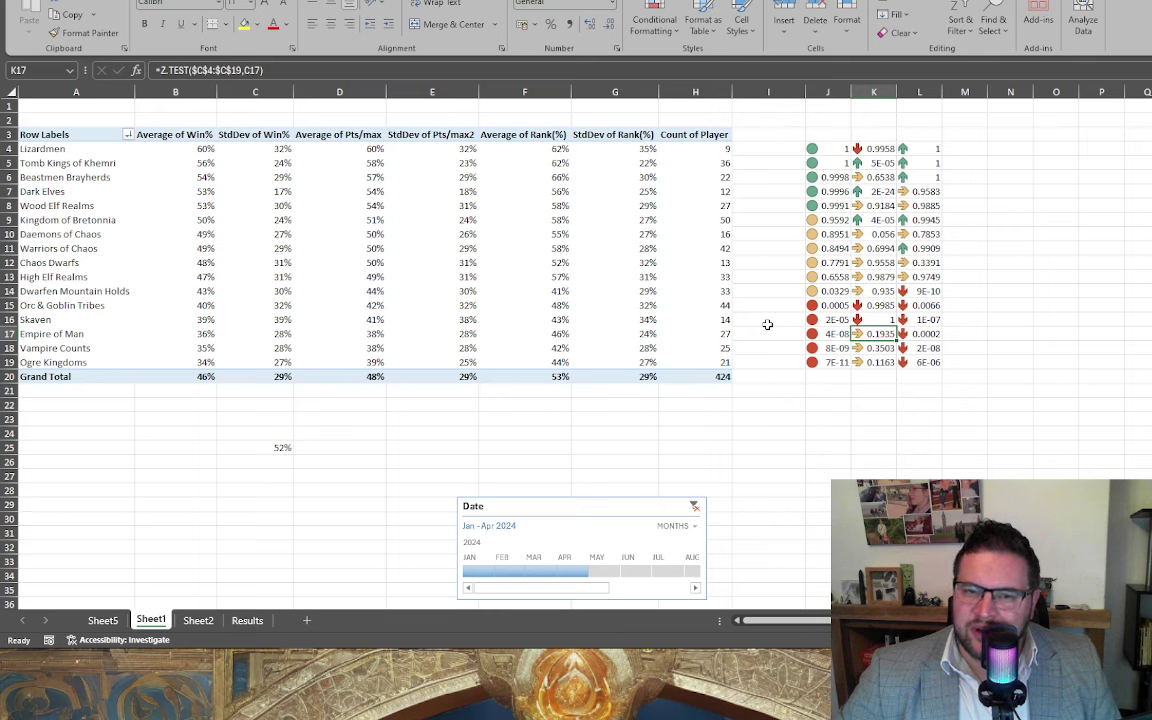
key("Down")
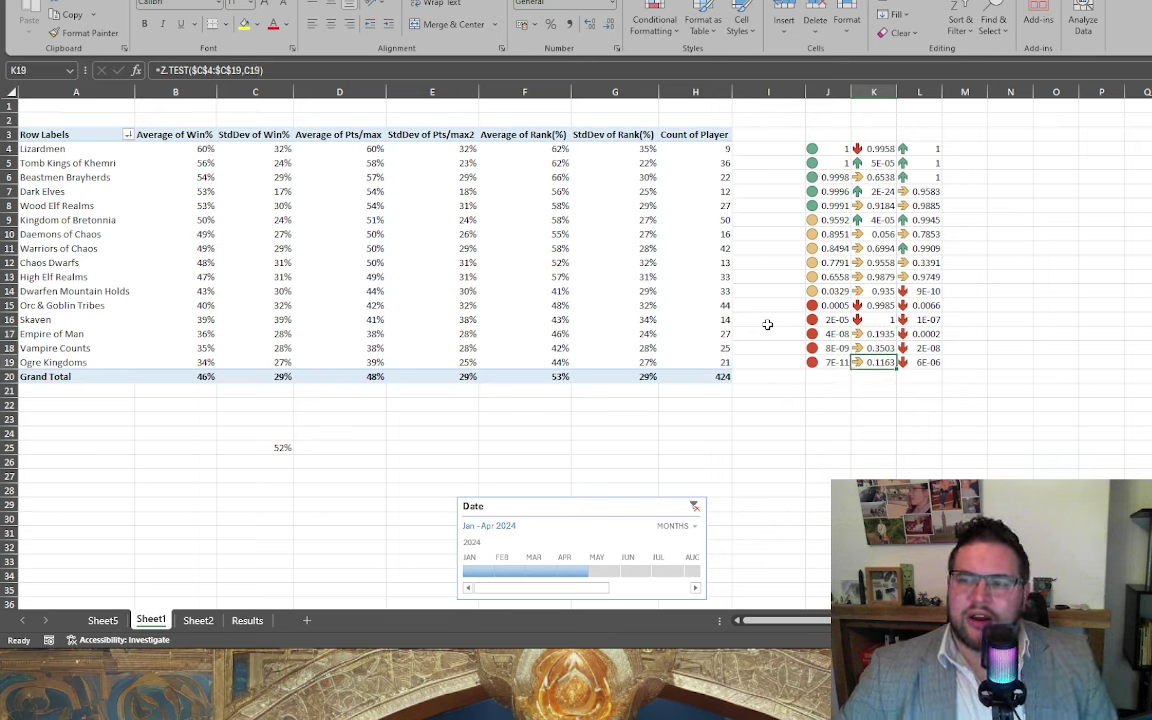
key("Down")
key("Up")
key("Up")
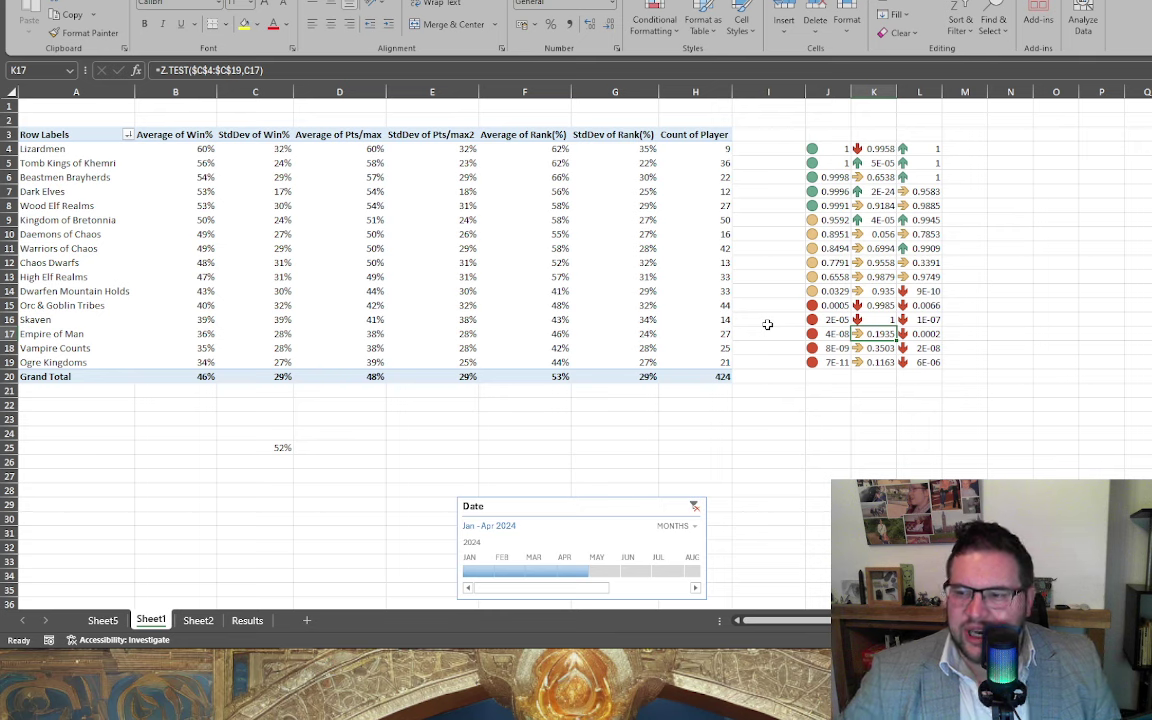
key("Up")
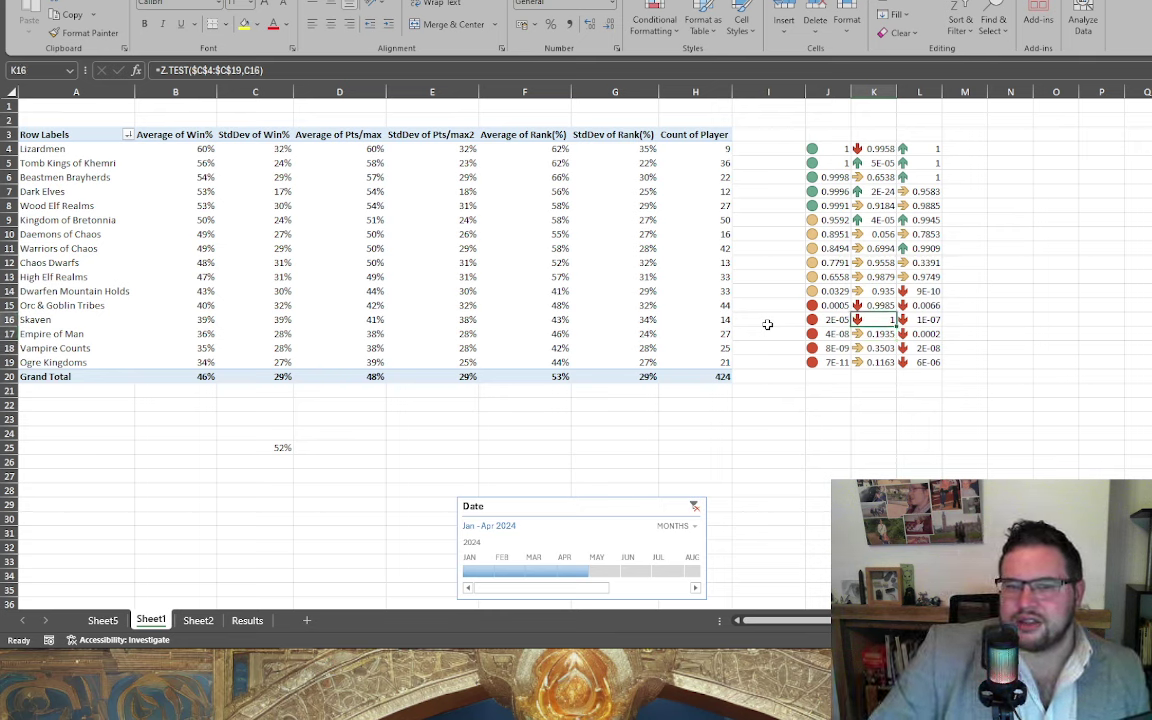
key("Up")
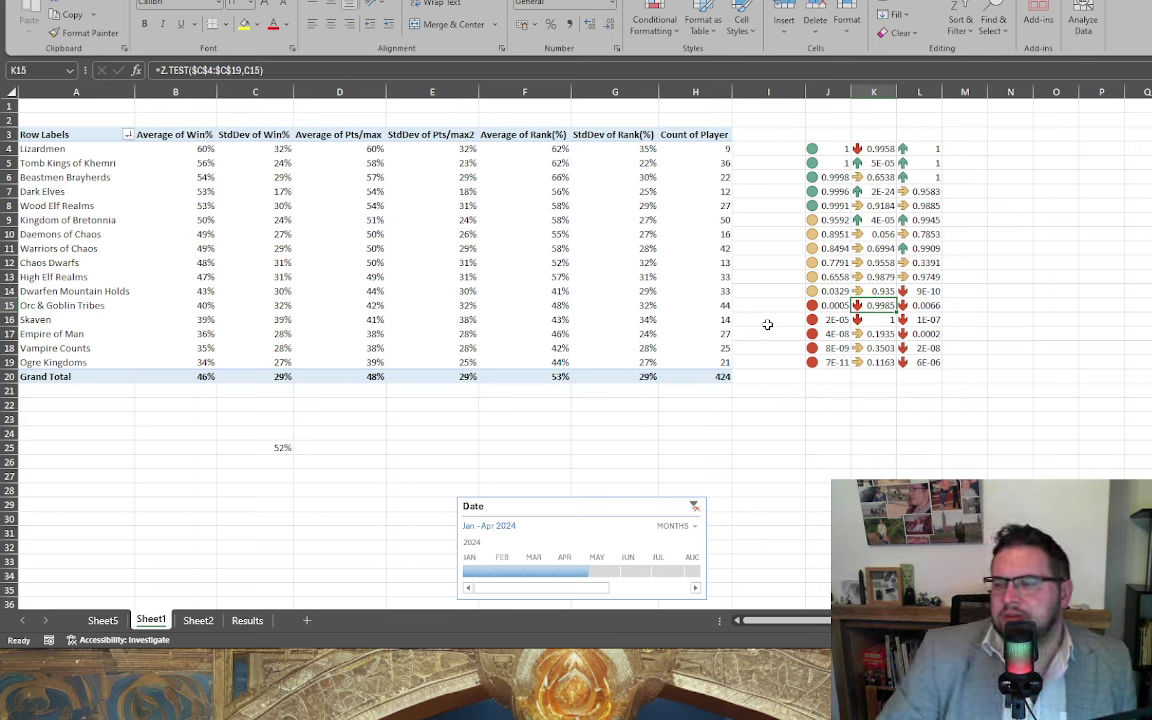
key("Down")
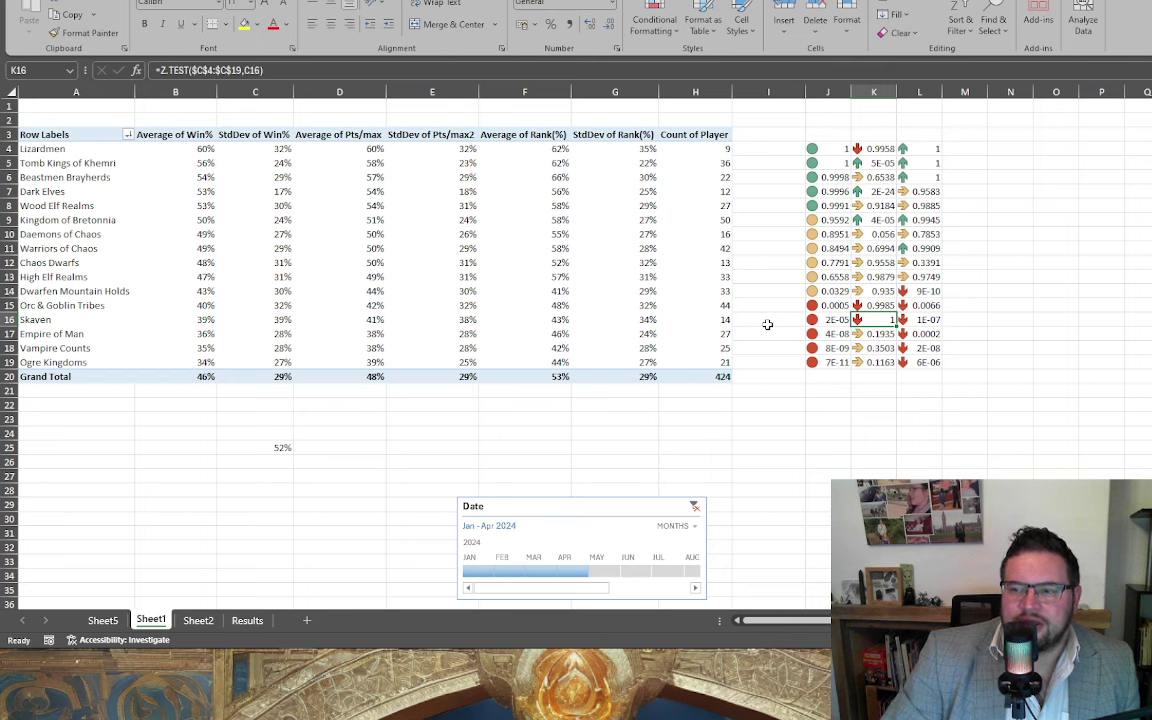
key("Up")
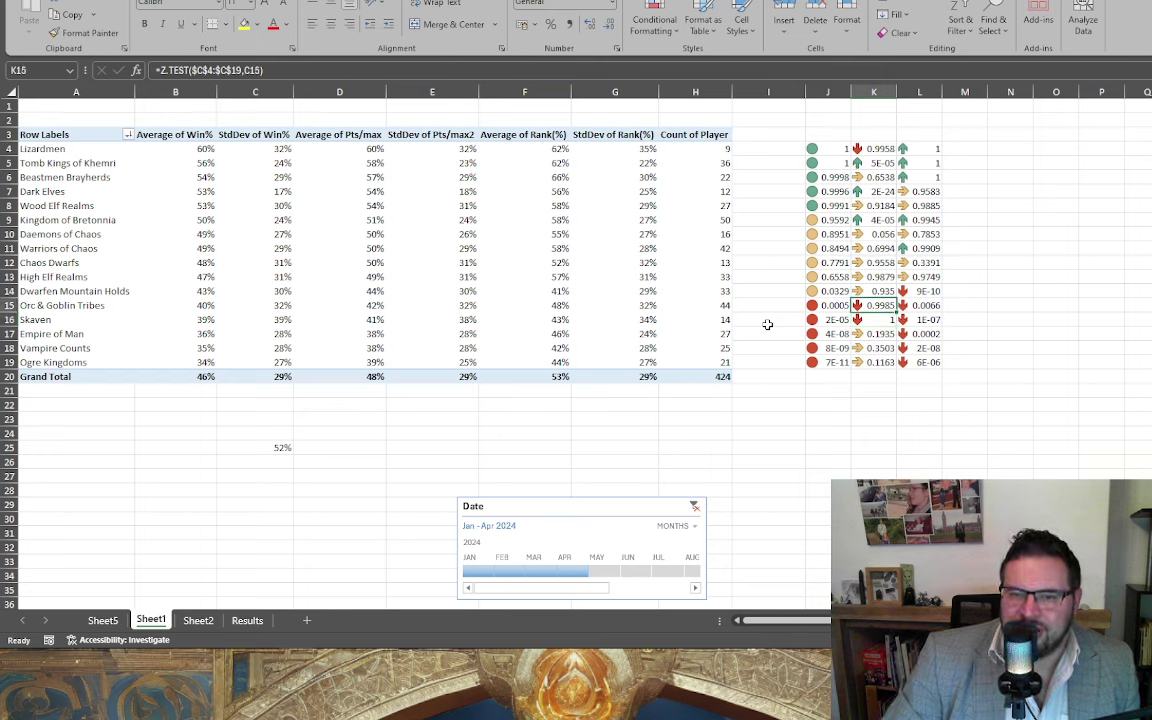
Compare Skaven's player count in column H with its Z.TEST results in columns J to L.
key("Down")
key("Left")
key("Left")
key("Left")
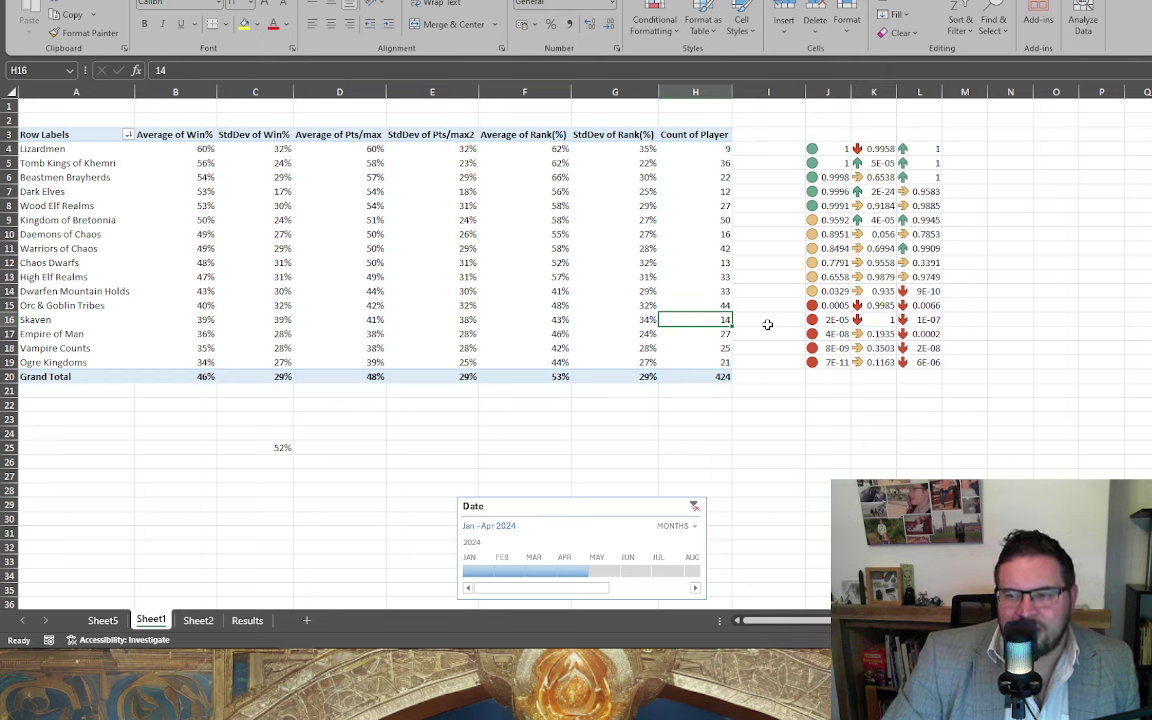
key("Right")
key("Right")
key("Left")
key("Left")
key("Right")
key("Right")
key("Left")
key("Left")
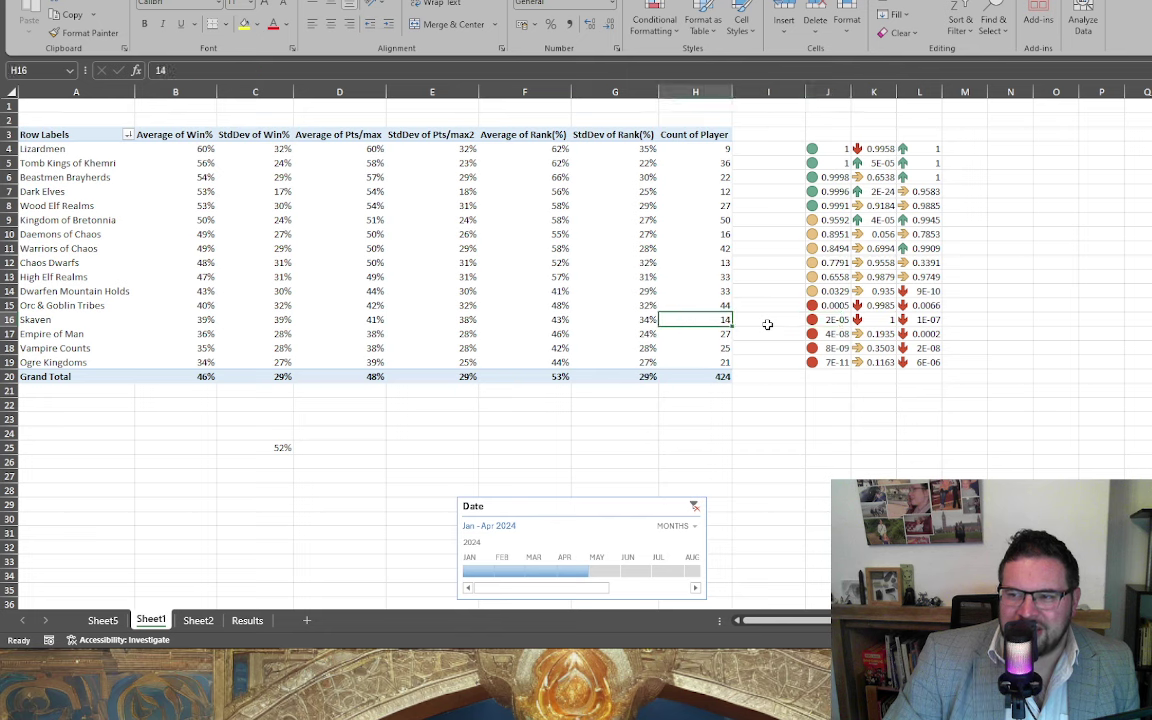
key("Right")
key("Right")
key("Right")
key("Right")
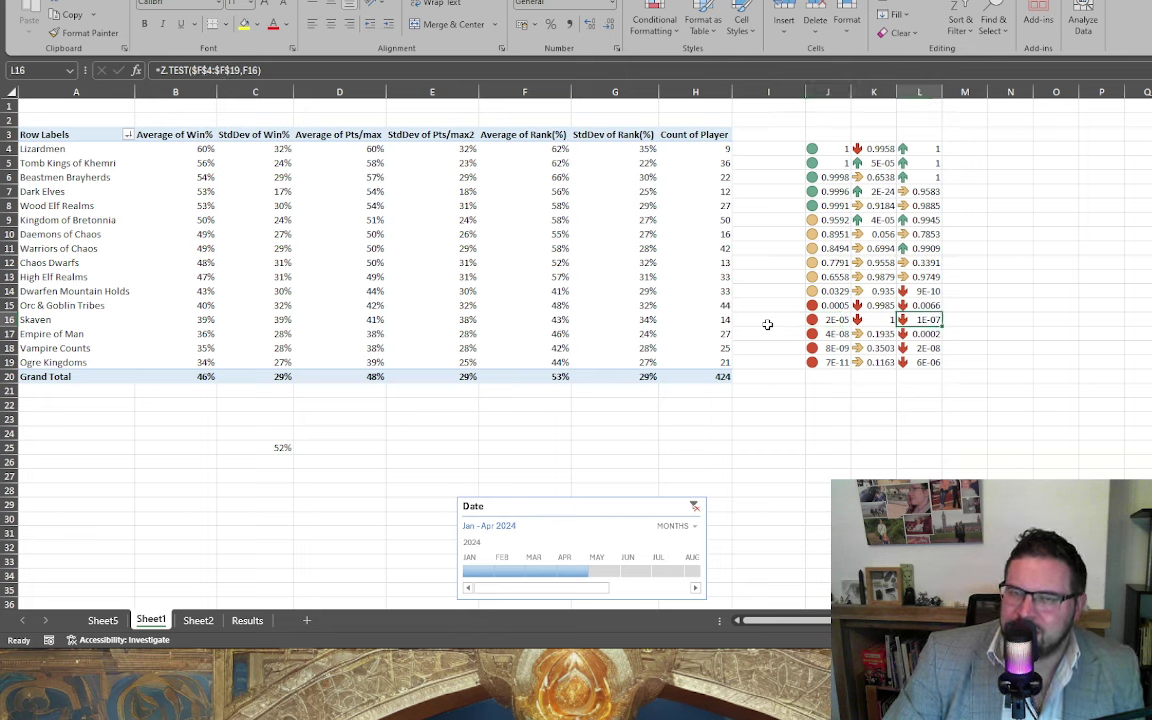
Check the Orc & Goblin Tribes row from its rank Z.TEST result back to its player count.
key("Up")
key("Left")
key("Left")
key("Left")
key("Left")
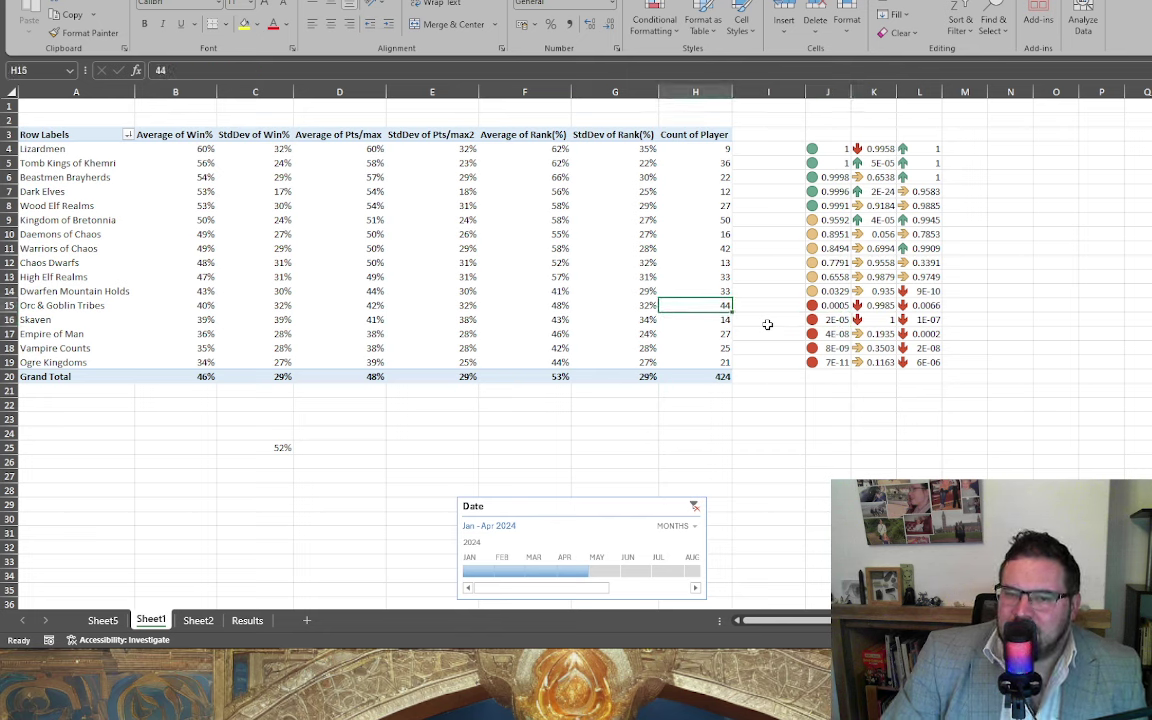
Compare the rank standard deviation and player count of Orc & Goblin Tribes with its rank Z.TEST result.
key("Right")
key("Right")
key("Left")
key("Left")
key("Left")
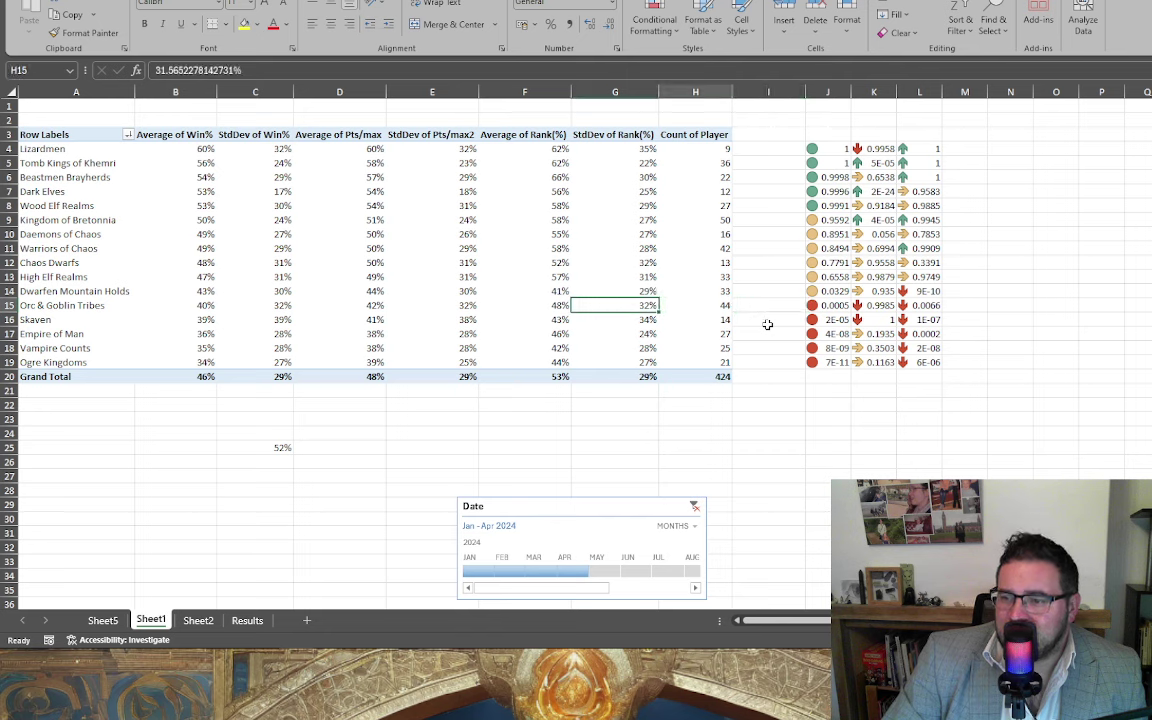
key("Right")
key("Right")
key("Right")
key("Right")
key("Right")
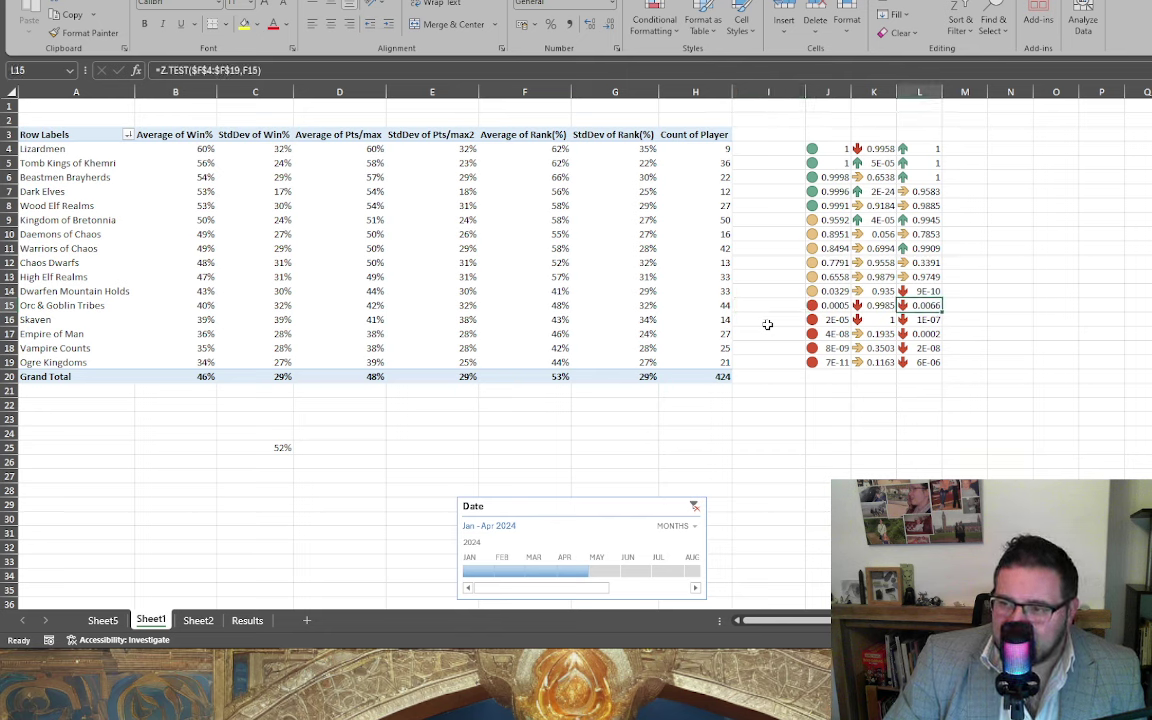
Compare the Orc & Goblin Tribes player count with its win rate, standard deviation and rank Z.TEST results.
key("Left")
key("Left")
key("Left")
key("Left")
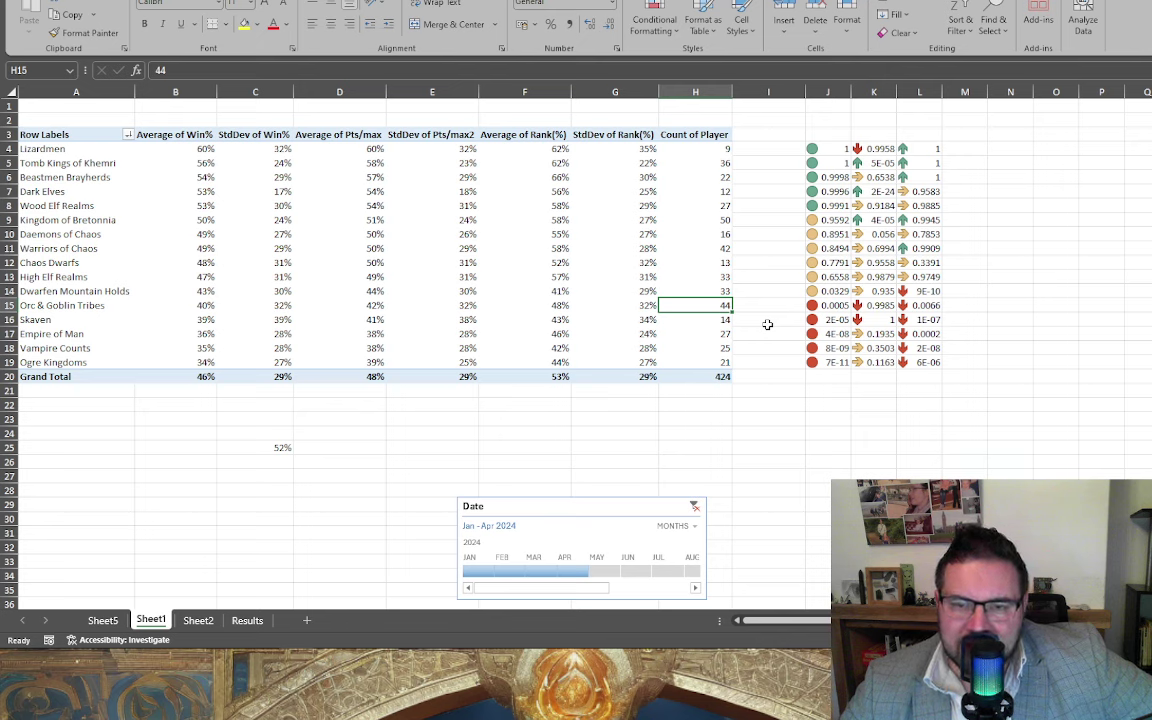
key("Right")
key("Right")
key("Right")
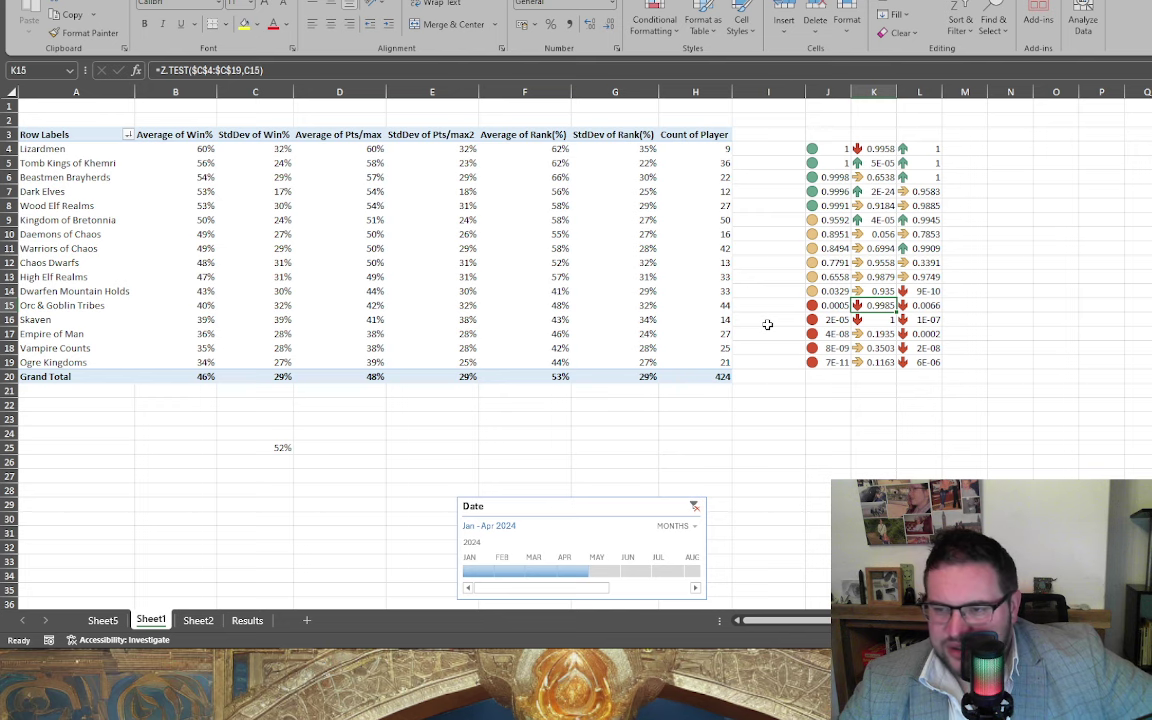
key("Left")
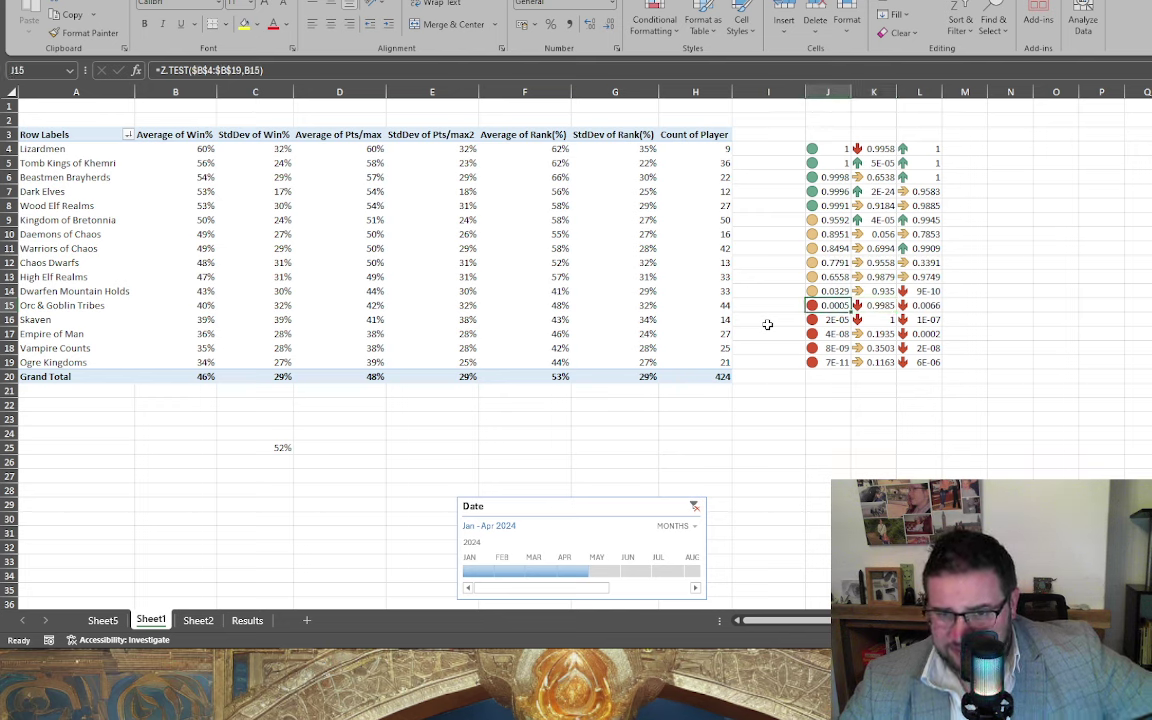
key("Right")
key("Right")
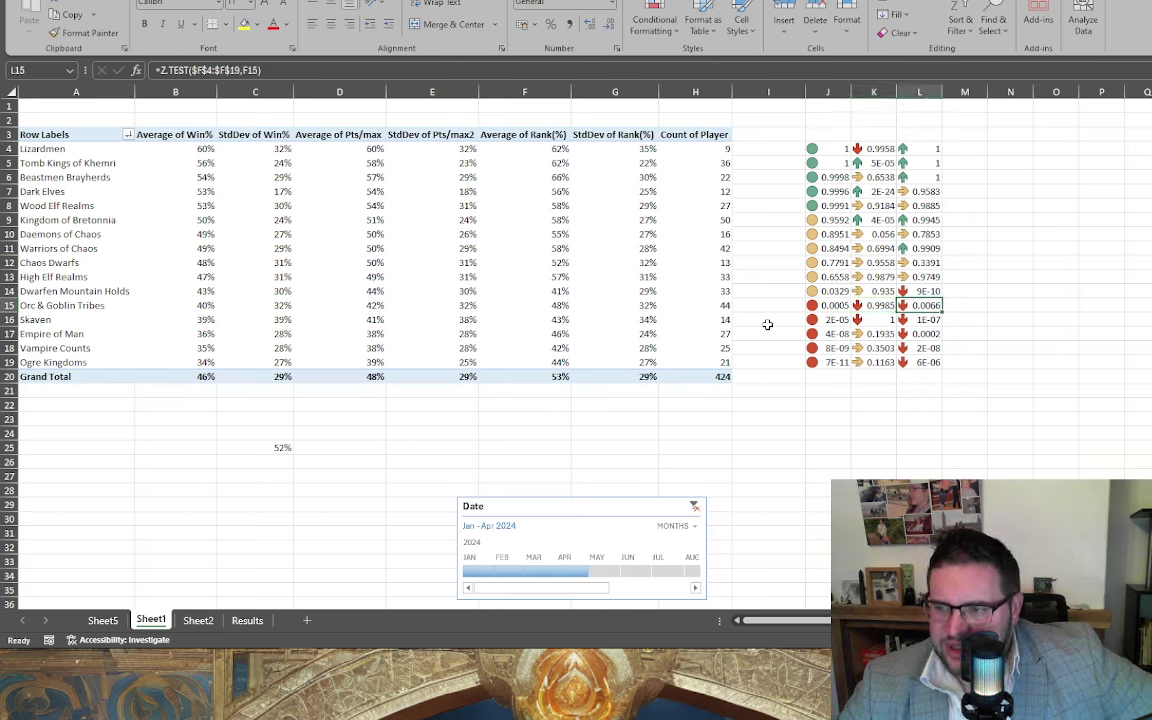
Compare the Z.TEST results of the mid-table factions between Dwarfen Mountain Holds and Daemons of Chaos, ending on High Elf Realms.
key("Up")
key("Up")
key("Up")
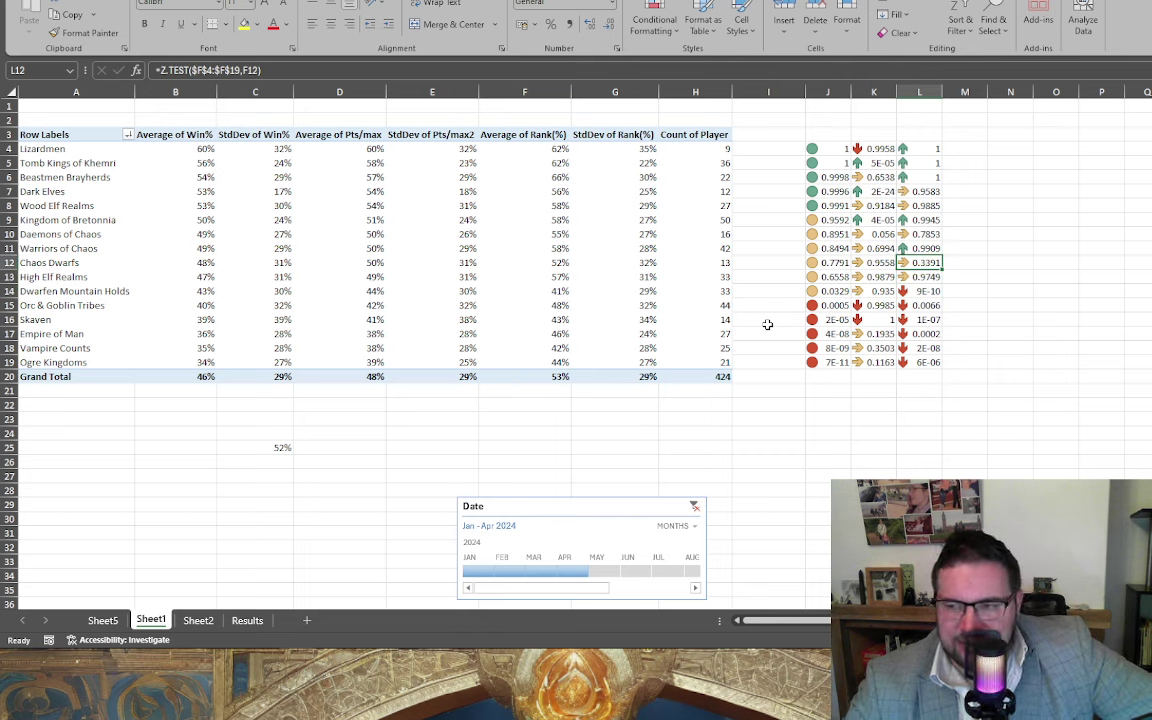
key("Left")
key("Left")
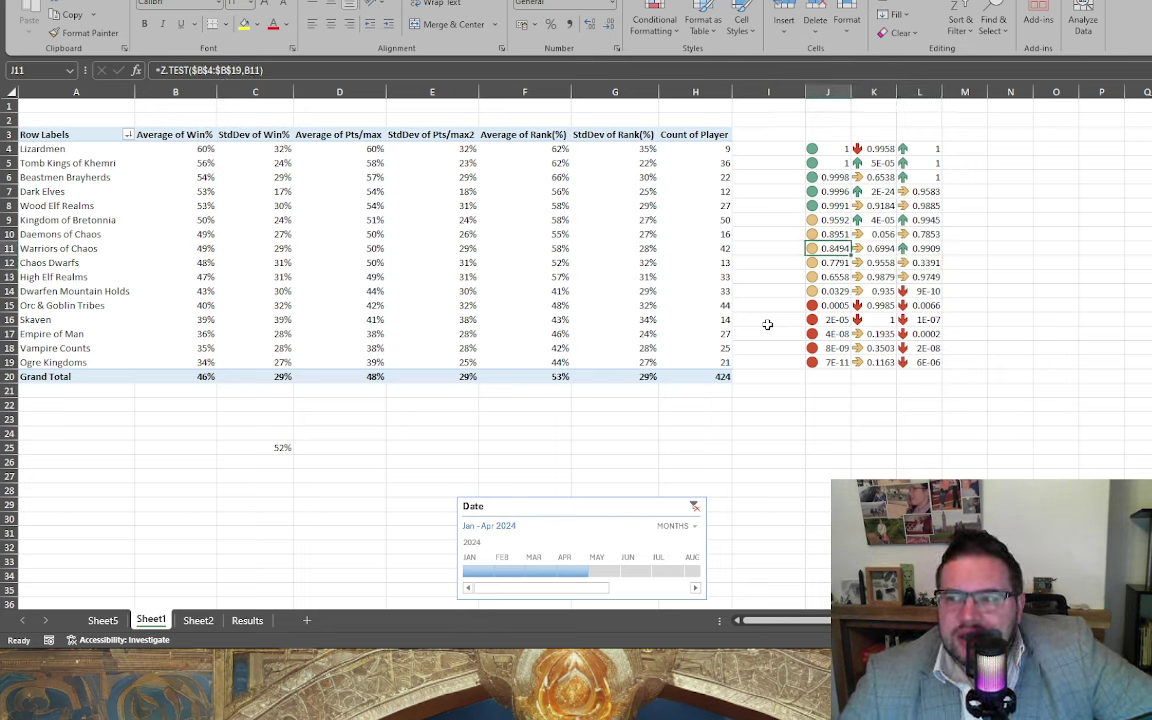
key("Right")
key("Right")
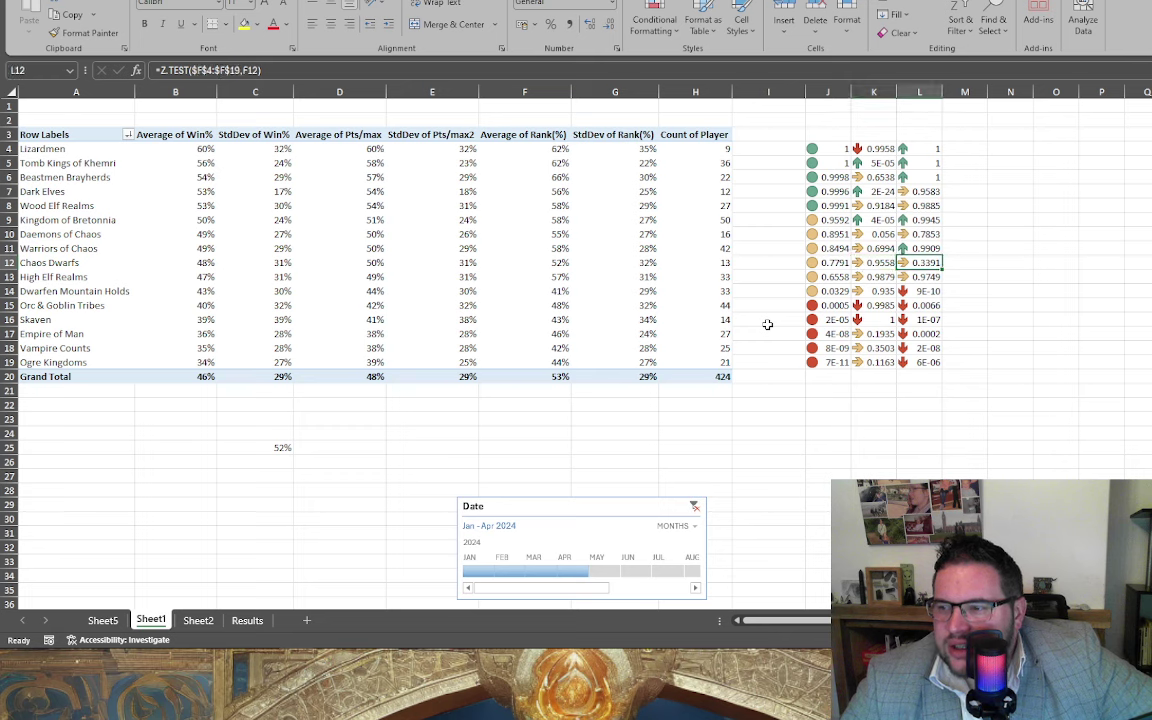
key("Up")
key("Up")
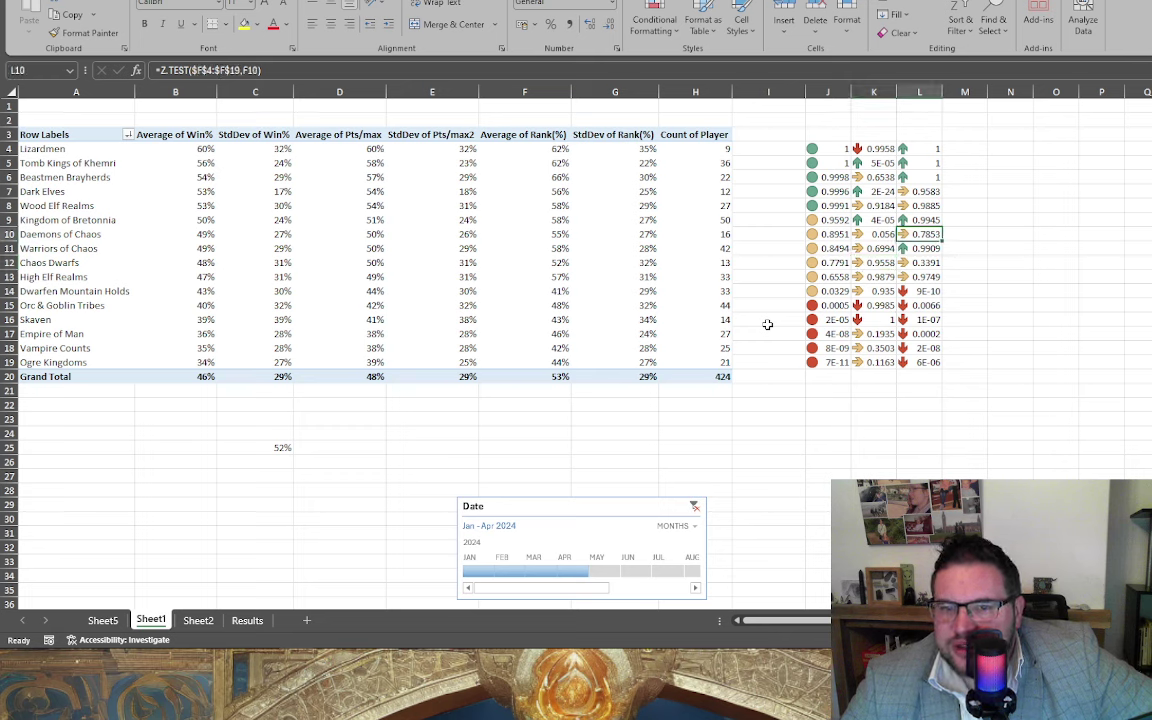
key("Down")
key("Down")
key("Down")
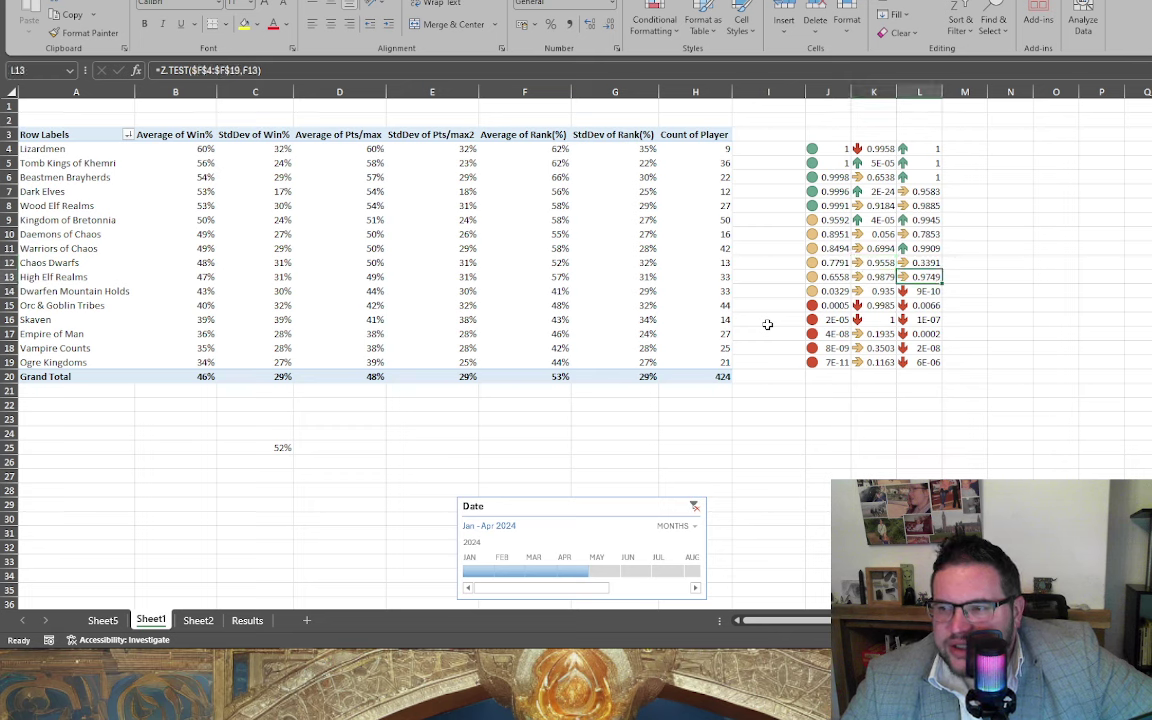
Compare the player counts in column H for the factions from Kingdom of Bretonnia to High Elf Realms.
key("Left")
key("Left")
key("Left")
key("Left")
key("Up")
key("Up")
key("Up")
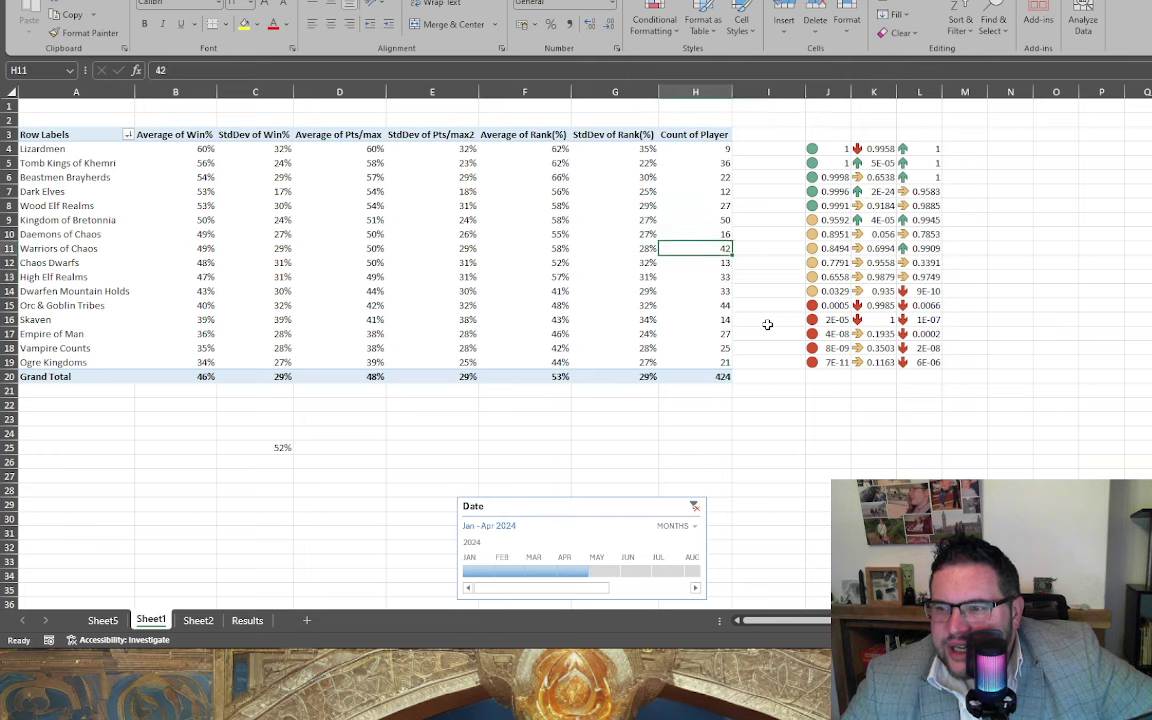
key("Down")
key("Down")
key("Up")
key("Up")
key("Up")
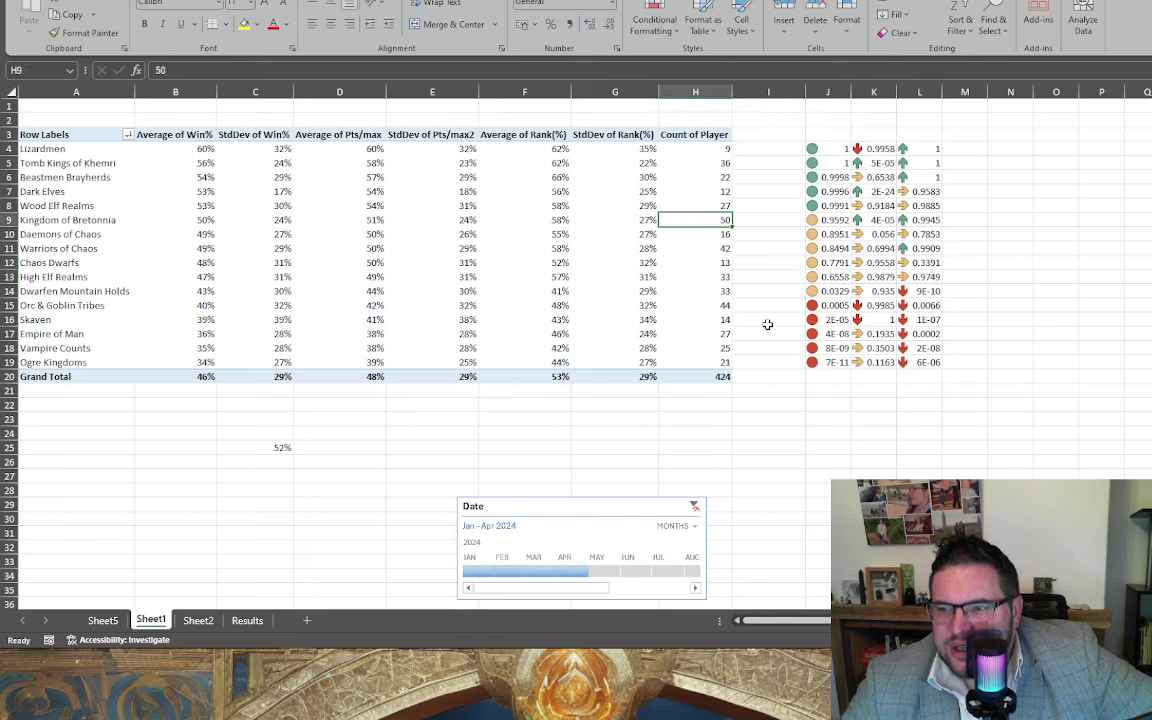
key("Down")
key("Down")
key("Down")
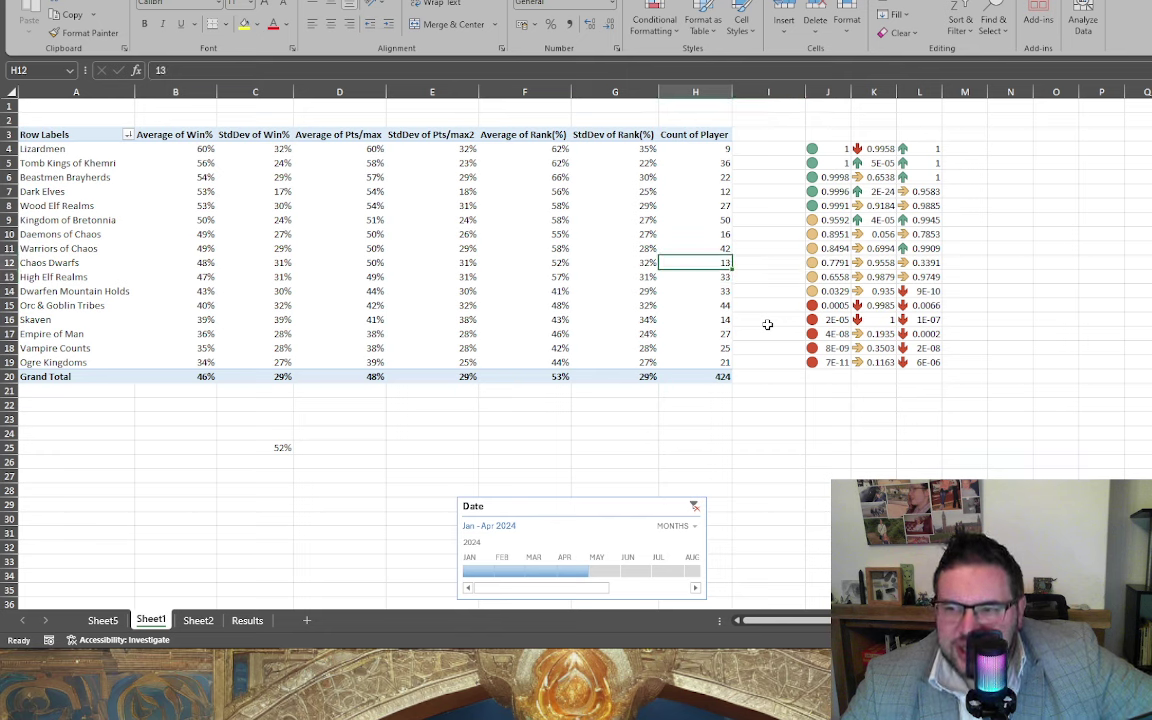
key("Down")
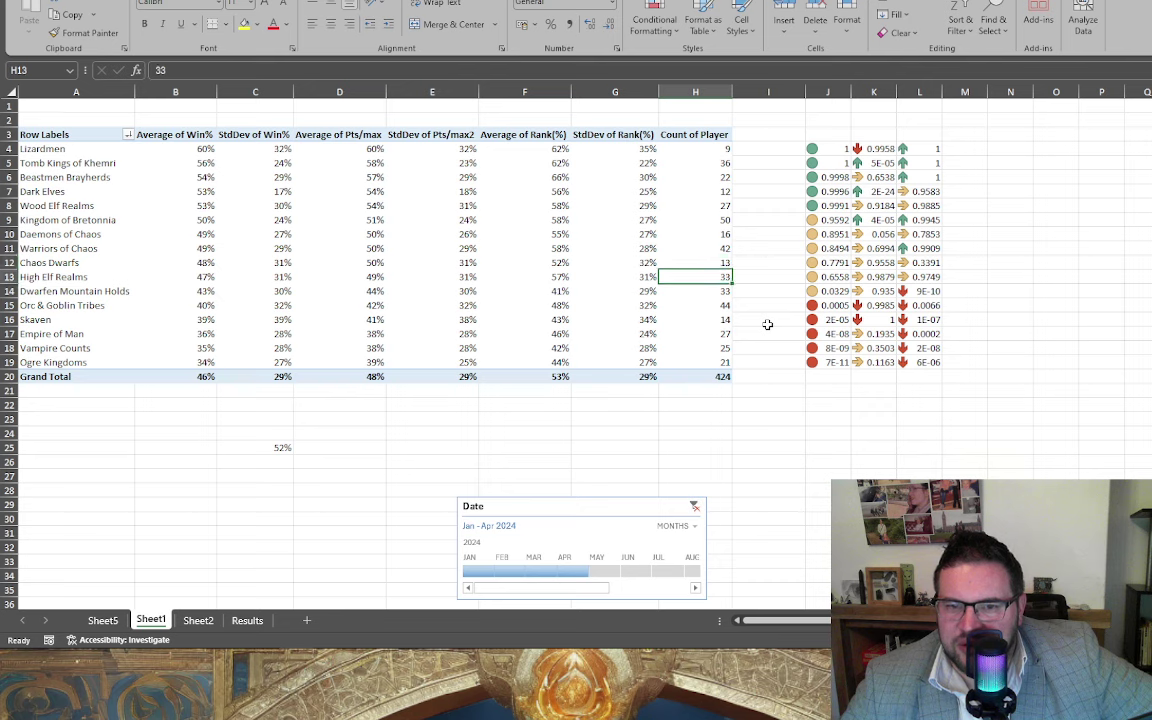
Check the High Elf Realms player count against its win rate and standard deviation Z.TEST results.
key("Right")
key("Right")
key("Right")
key("Right")
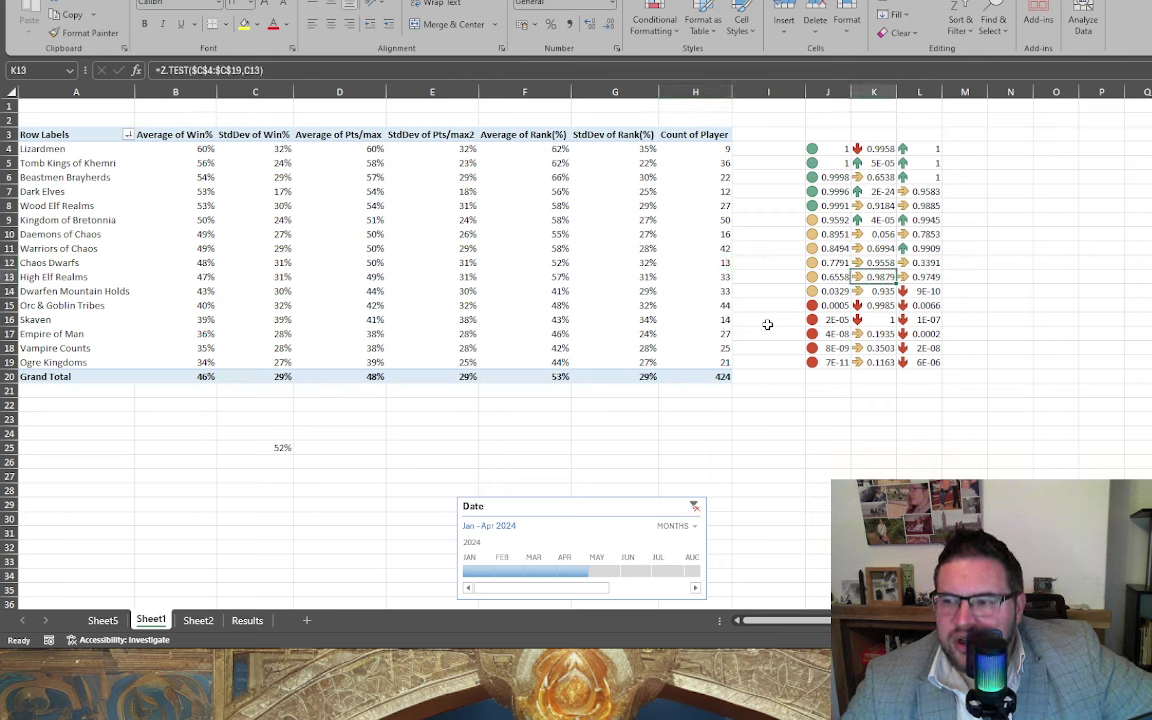
key("Left")
key("Left")
key("Left")
key("Left")
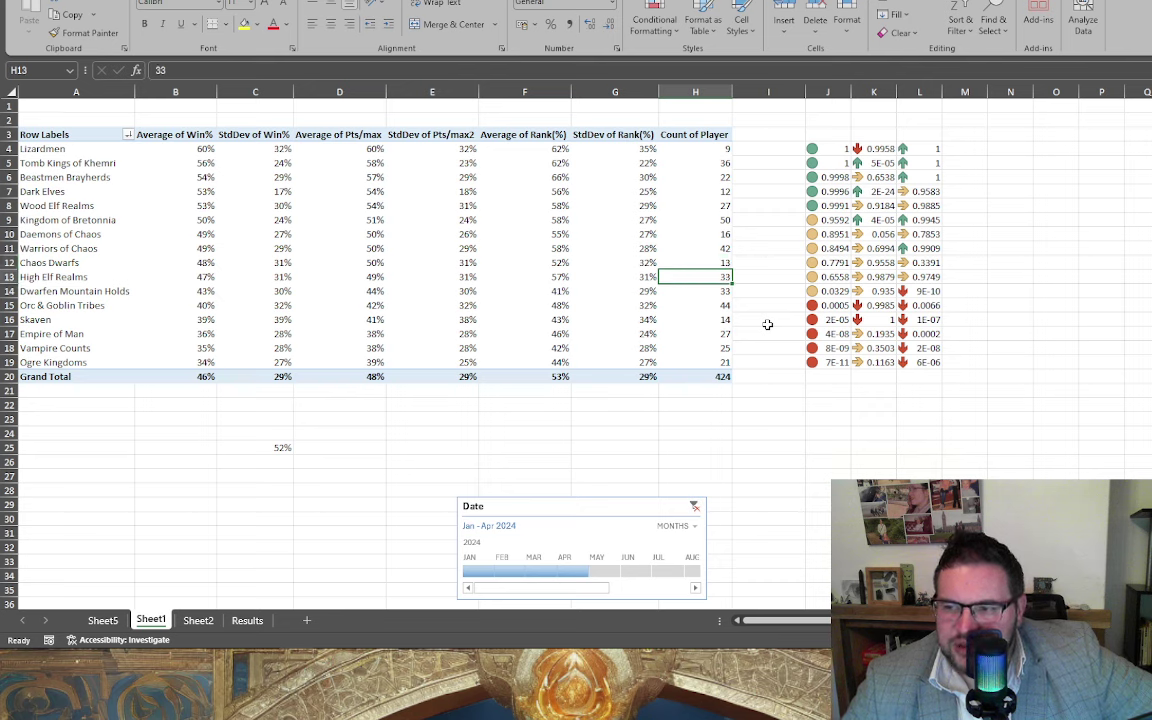
key("Right")
key("Right")
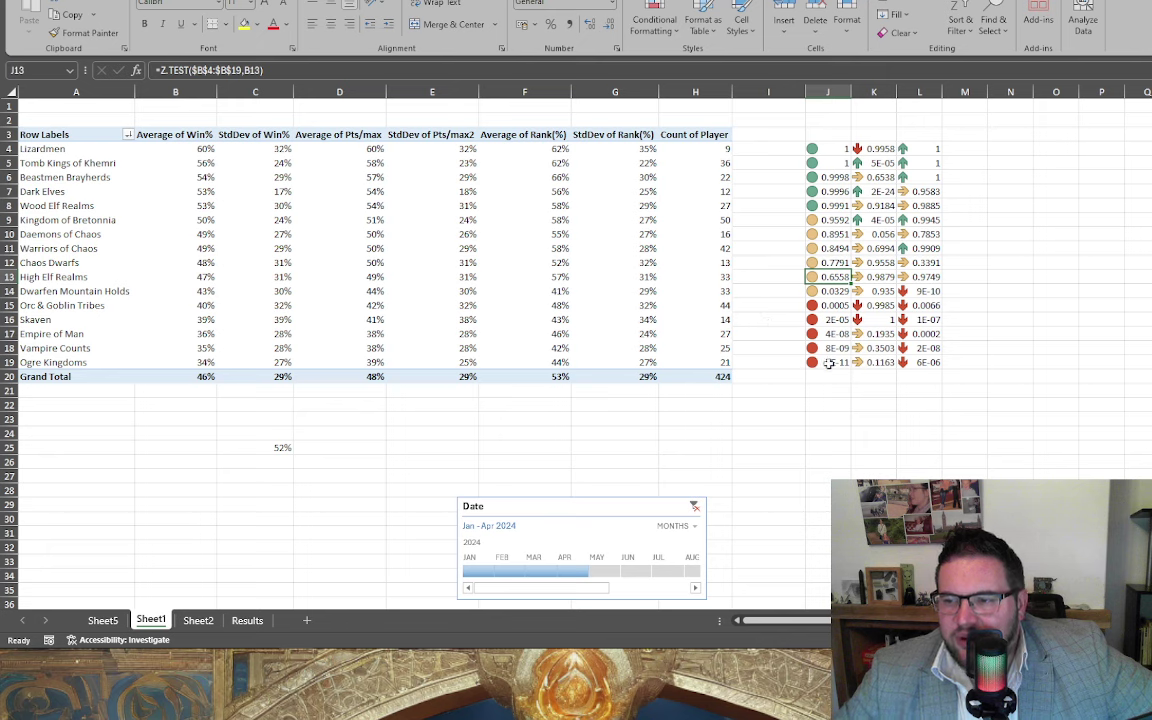
Highlight the win rate Z.TEST results in column J group by group, from Ogre Kingdoms up to Lizardmen.
left_click_drag(829, 364, 838, 211)
left_click_drag(828, 221, 828, 291)
left_click_drag(828, 205, 840, 151)
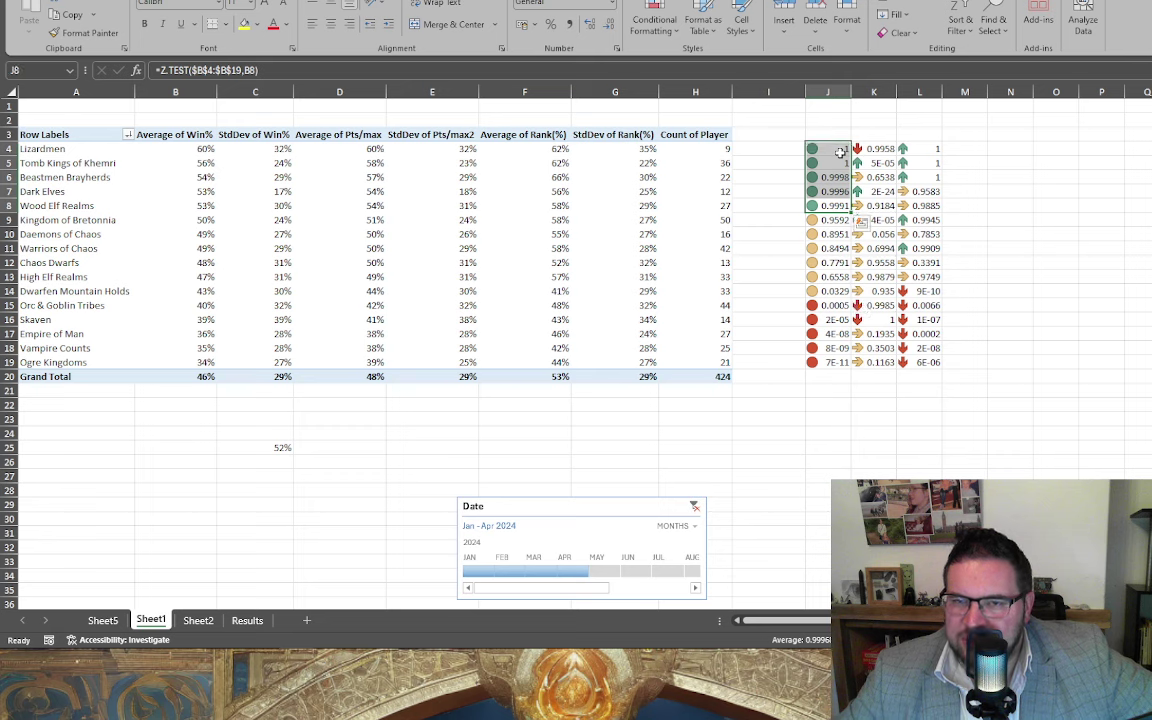
Examine the win rate Z.TEST results of the top five factions, from Lizardmen to Wood Elf Realms.
left_click(840, 152)
key("Down")
key("Down")
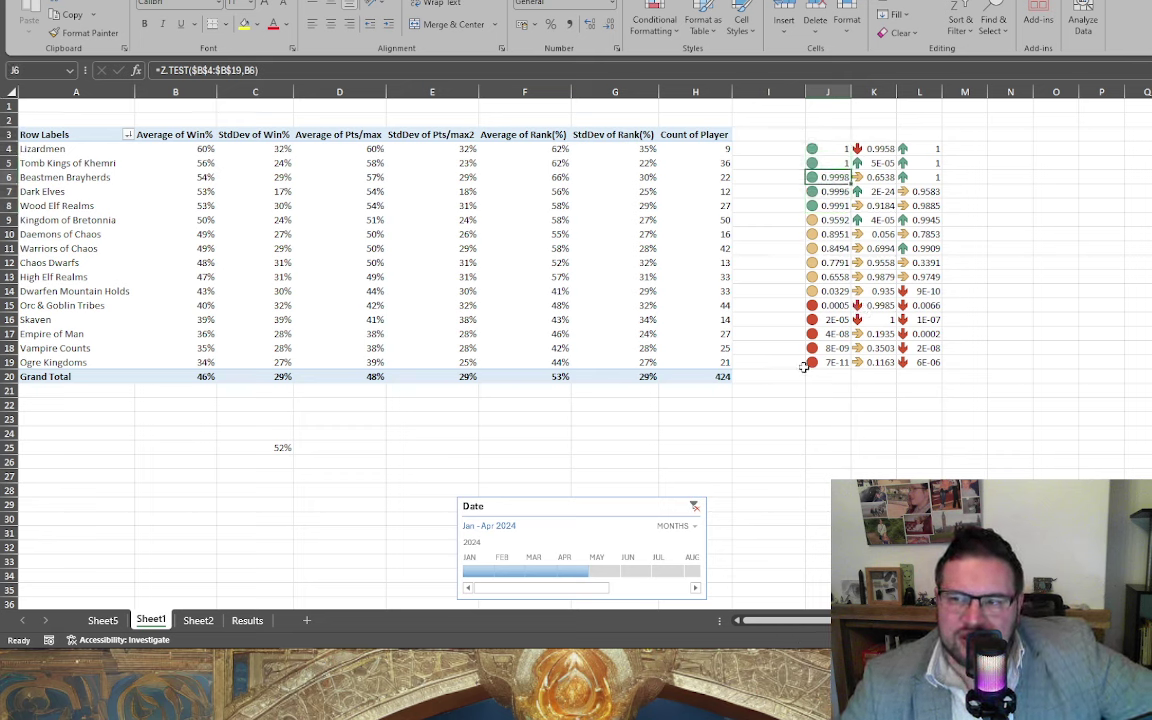
key("Down")
key("Down")
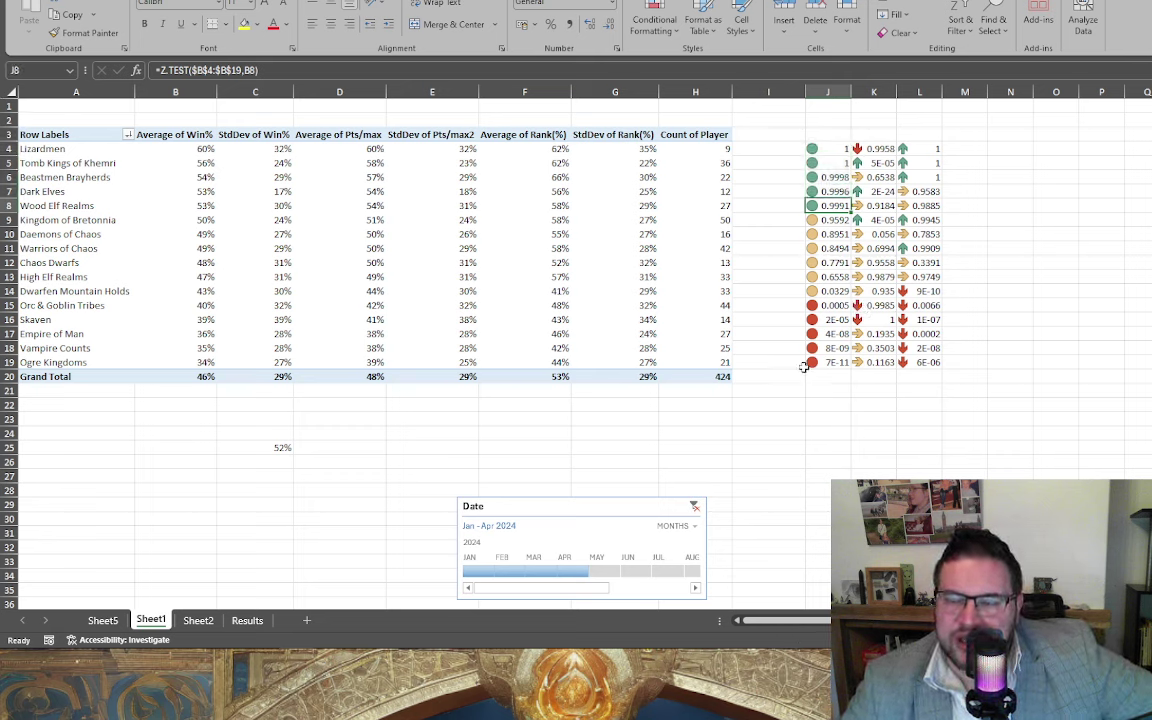
key("Up")
key("Up")
key("Up")
key("Up")
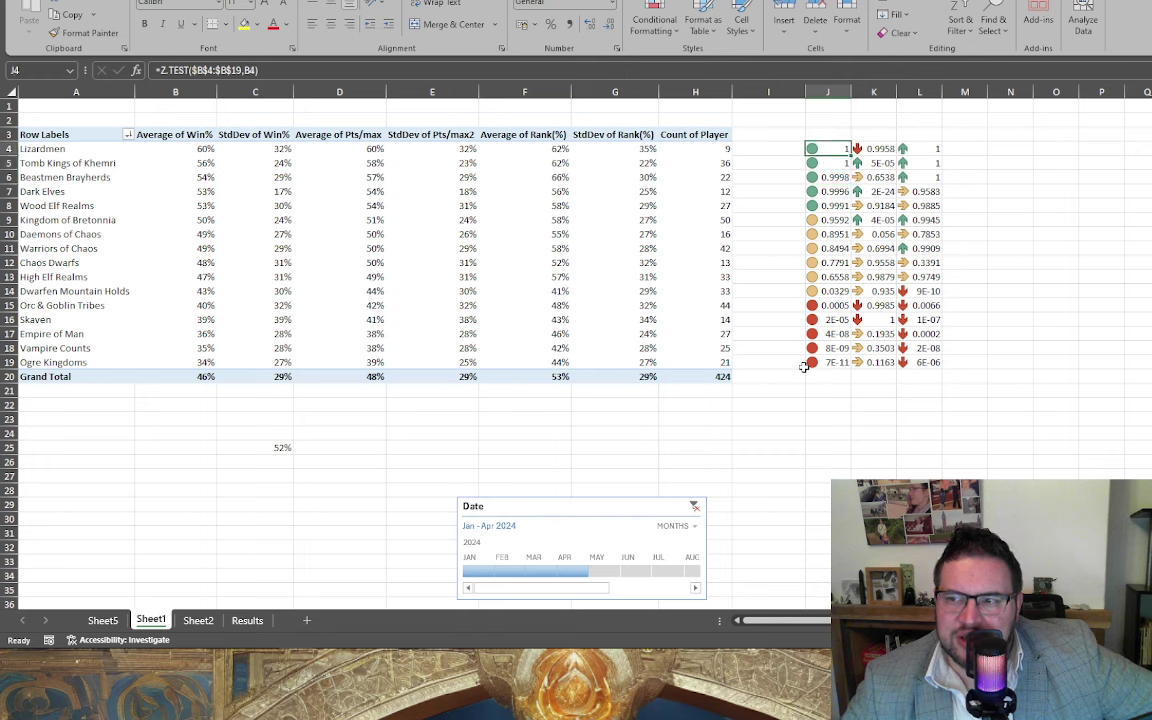
Scan the win rate Z.TEST results down column J from Lizardmen to Vampire Counts, ending on Skaven.
key("Down")
key("Down")
key("Down")
key("Down")
key("Down")
key("Down")
key("Down")
key("Down")
key("Down")
key("Down")
key("Down")
key("Down")
key("Down")
key("Down")
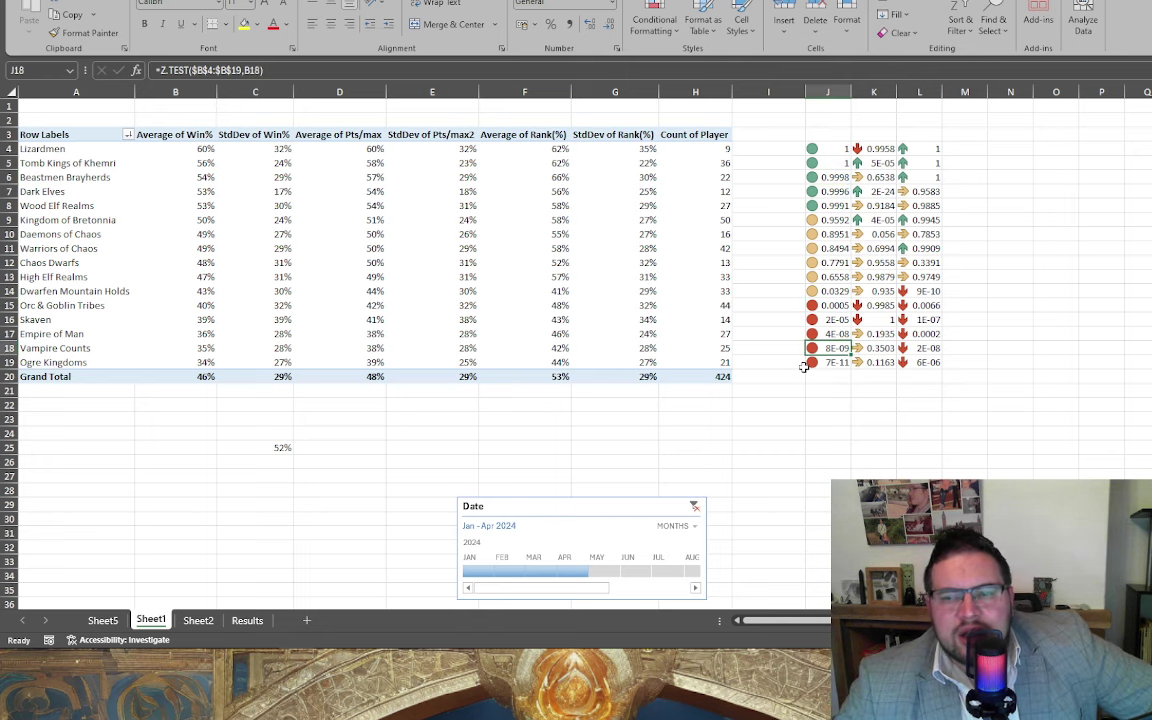
key("Up")
key("Up")
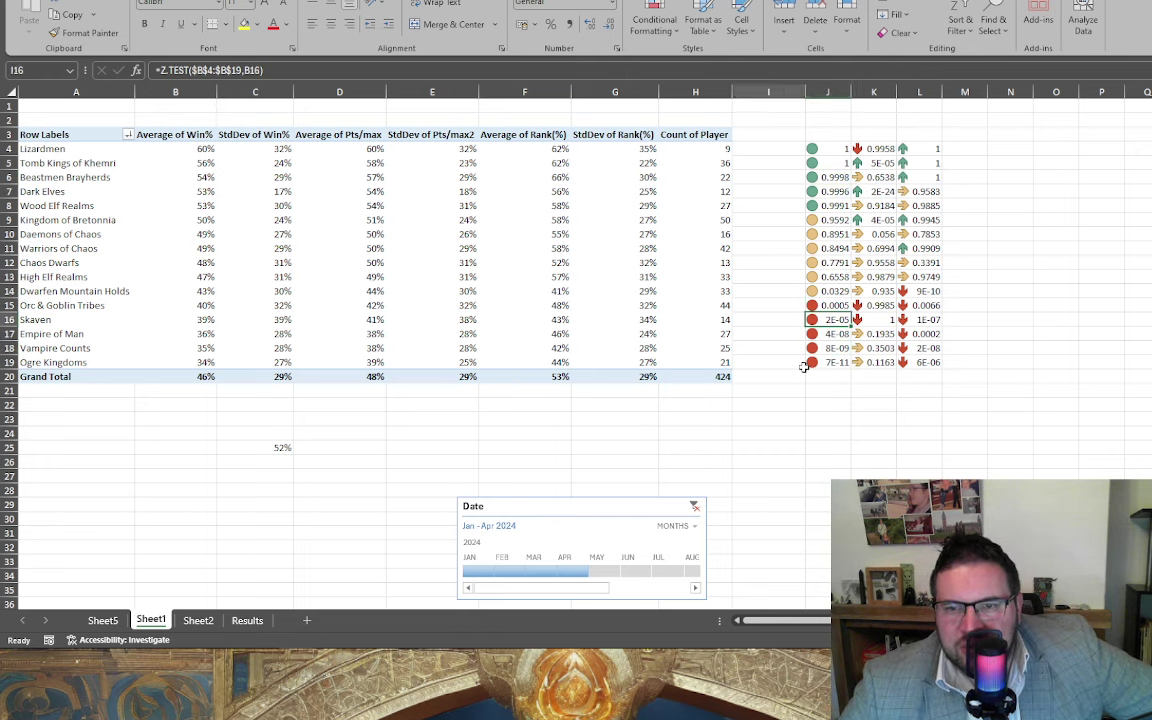
Trace the Skaven row from its win rate Z.TEST result back to its average win rate.
key("Left")
key("Left")
key("Left")
key("Left")
key("Left")
key("Left")
key("Left")
key("Left")
key("Left")
key("Right")
key("Right")
key("Left")
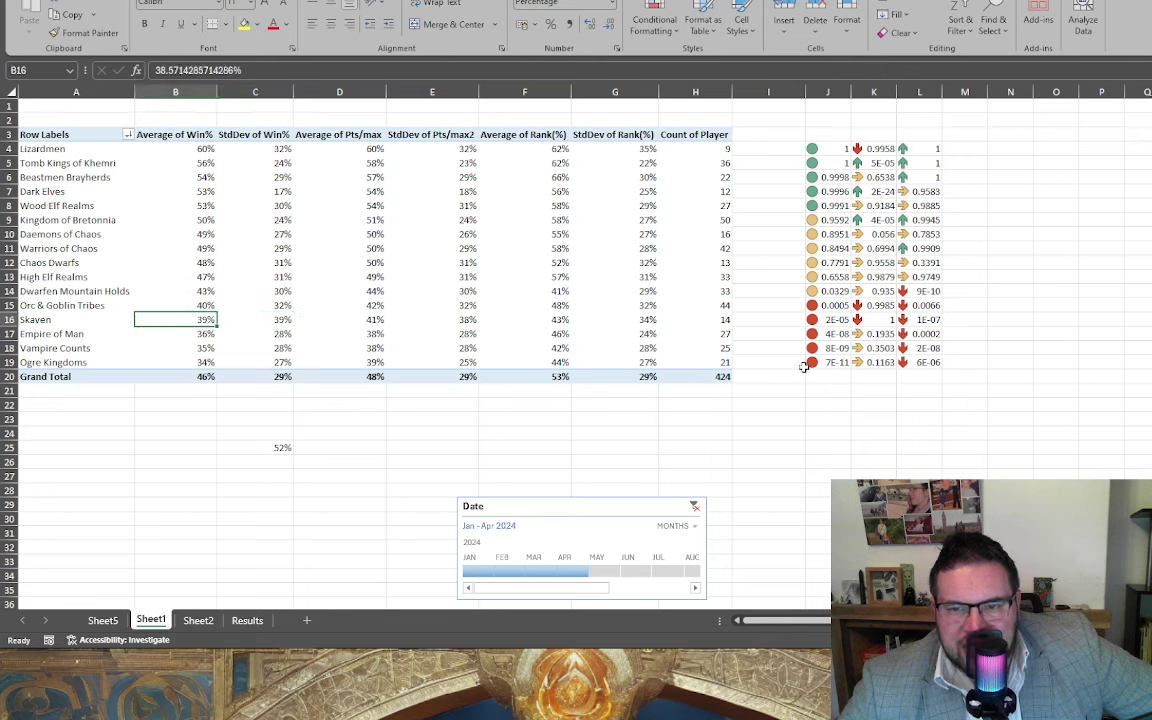
Compare the average win rates in column B from Skaven up to the top factions, ending on Tomb Kings of Khemri.
key("Up")
key("Up")
key("Up")
key("Up")
key("Up")
key("Up")
key("Up")
key("Up")
key("Up")
key("Up")
key("Up")
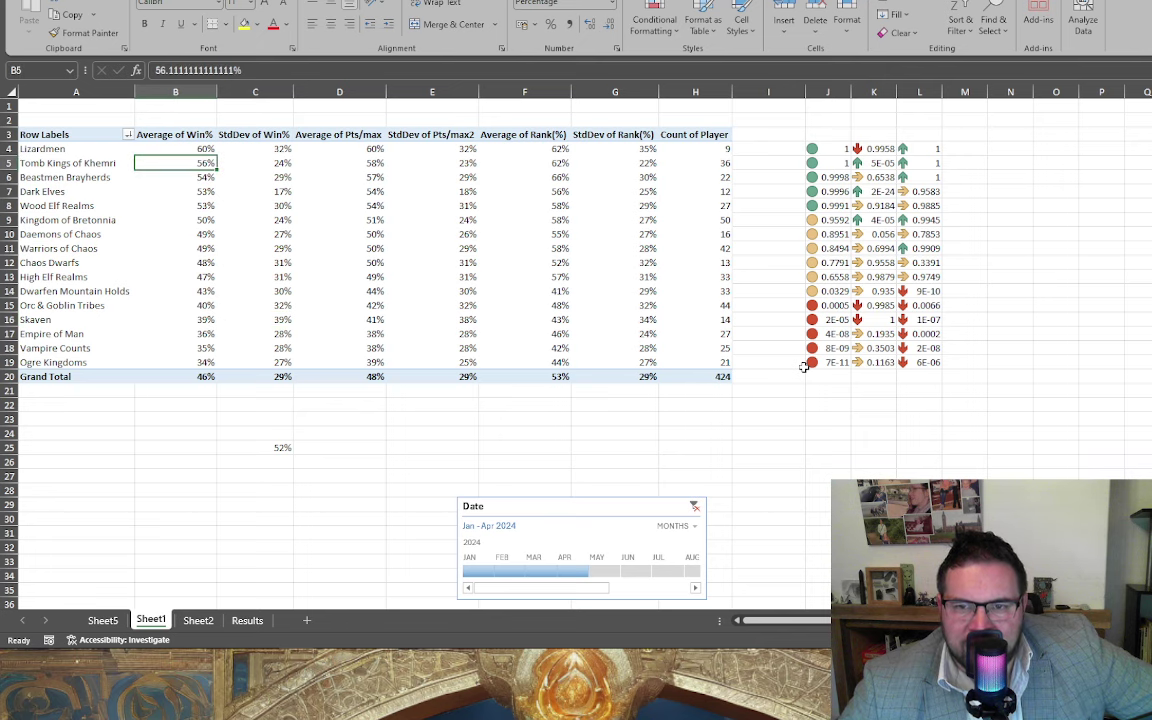
key("Up")
key("Down")
Review the Tomb Kings of Khemri row from its average win rate to its standard deviation Z.TEST result.
key("Right")
key("Right")
key("Right")
key("Right")
key("Right")
key("Right")
key("Right")
key("Right")
key("Right")
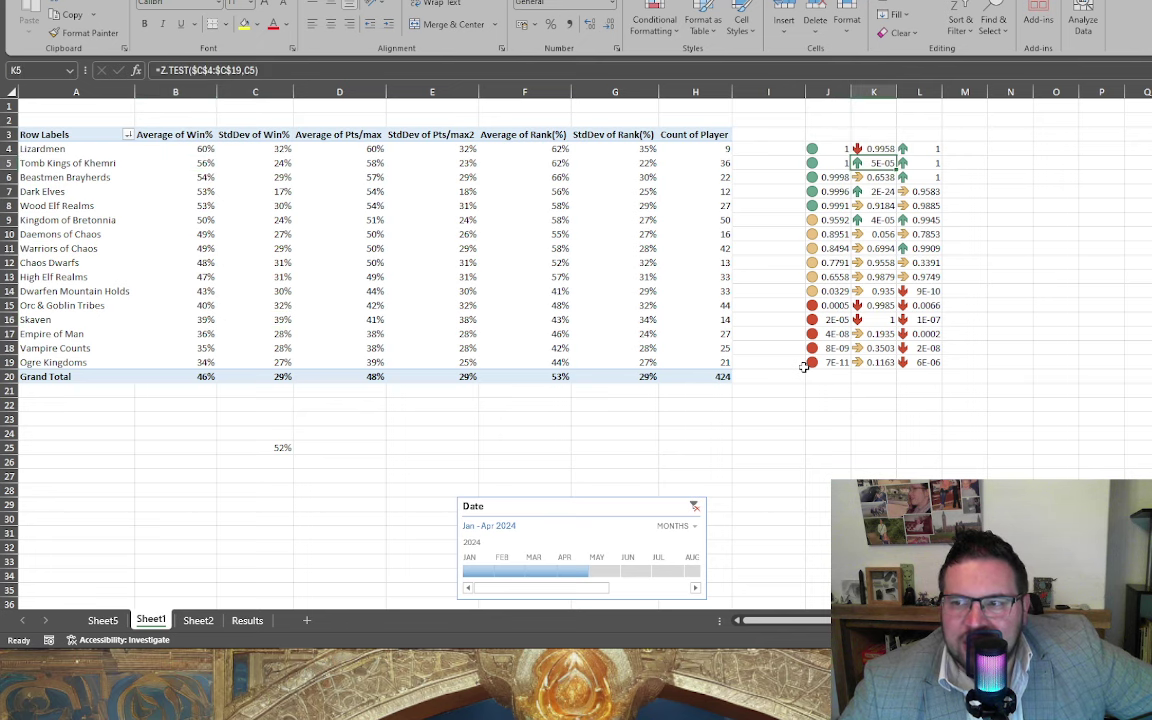
Go down to the Orc & Goblin Tribes row and check its figures back to the average win rate.
key("Left")
key("Left")
key("Down")
key("Down")
key("Down")
key("Down")
key("Down")
key("Down")
key("Down")
key("Down")
key("Down")
key("Down")
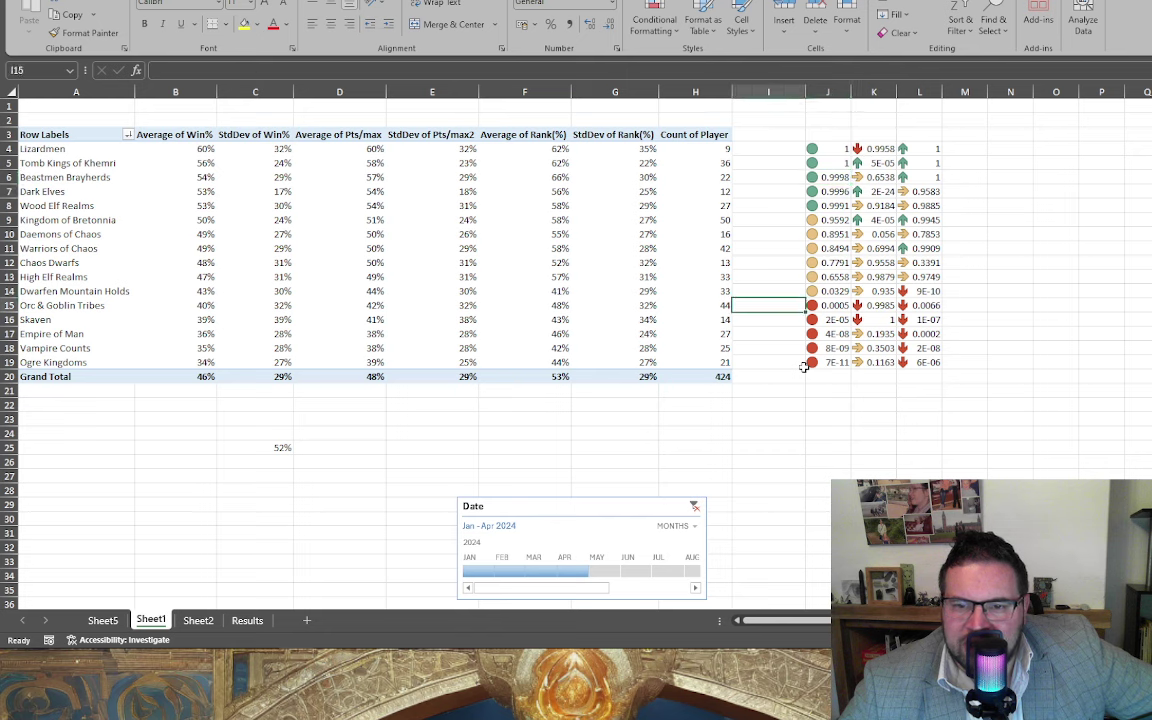
key("Left")
key("Left")
key("Left")
key("Left")
key("Left")
key("Left")
key("Left")
key("Down")
key("Up")
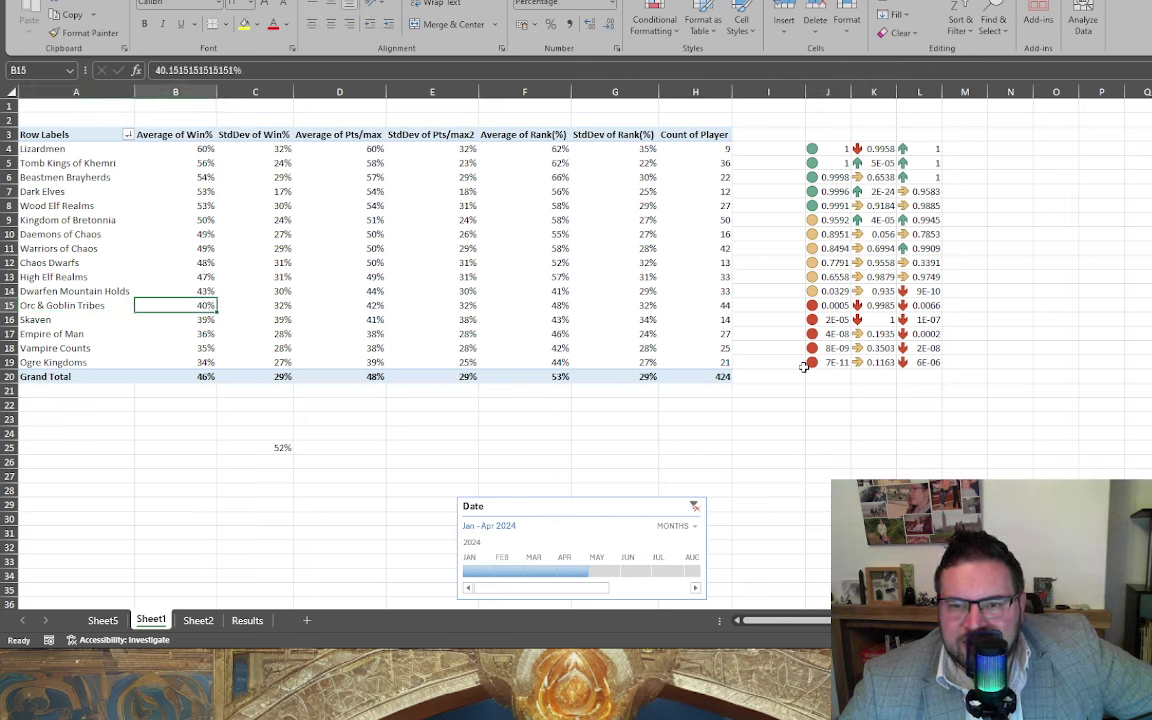
Compare the average win rates of the bottom factions, from Ogre Kingdoms up to Dwarfen Mountain Holds.
key("Down")
key("Down")
key("Down")
key("Down")
key("Up")
key("Up")
key("Up")
key("Up")
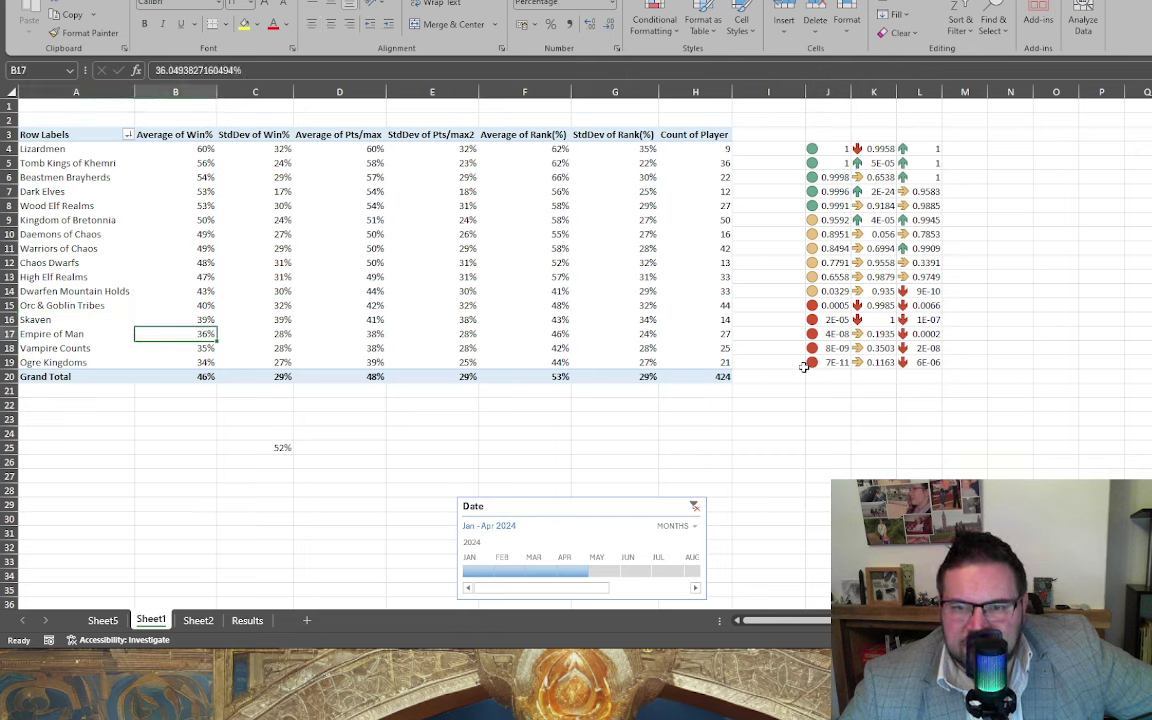
key("Up")
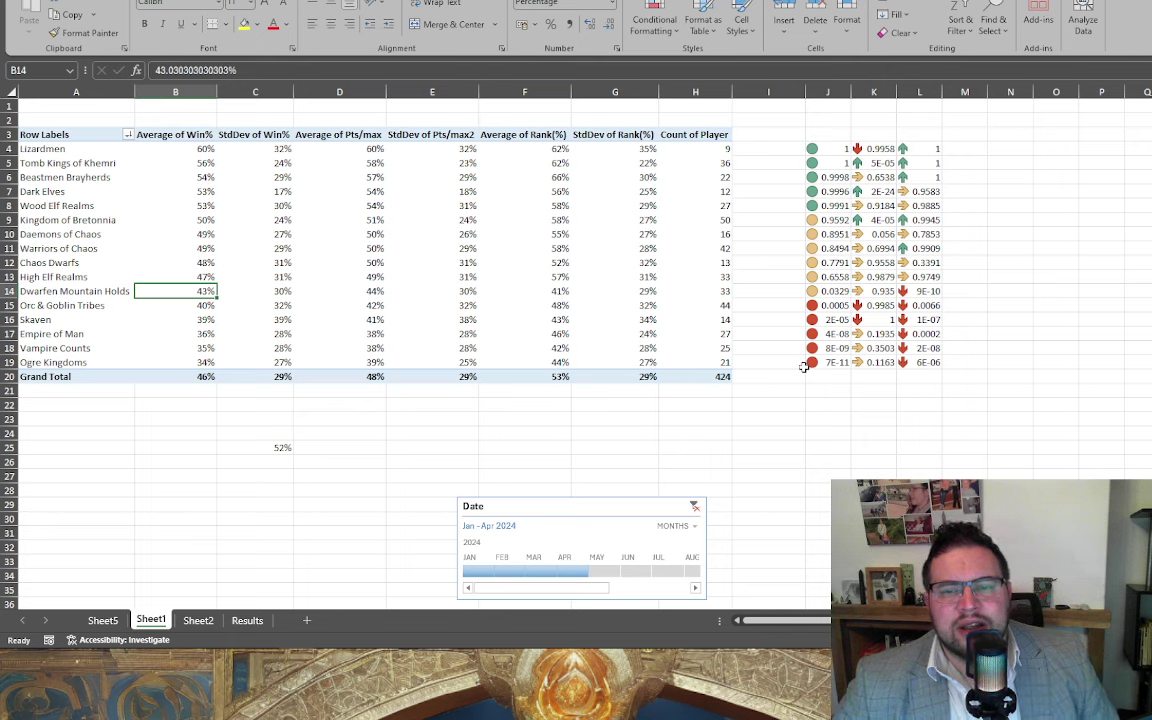
Compare the average win rates from High Elf Realms up to Wood Elf Realms, then check Wood Elf Realms' win rate standard deviation.
key("Up")
key("Up")
key("Up")
key("Up")
key("Up")
key("Up")
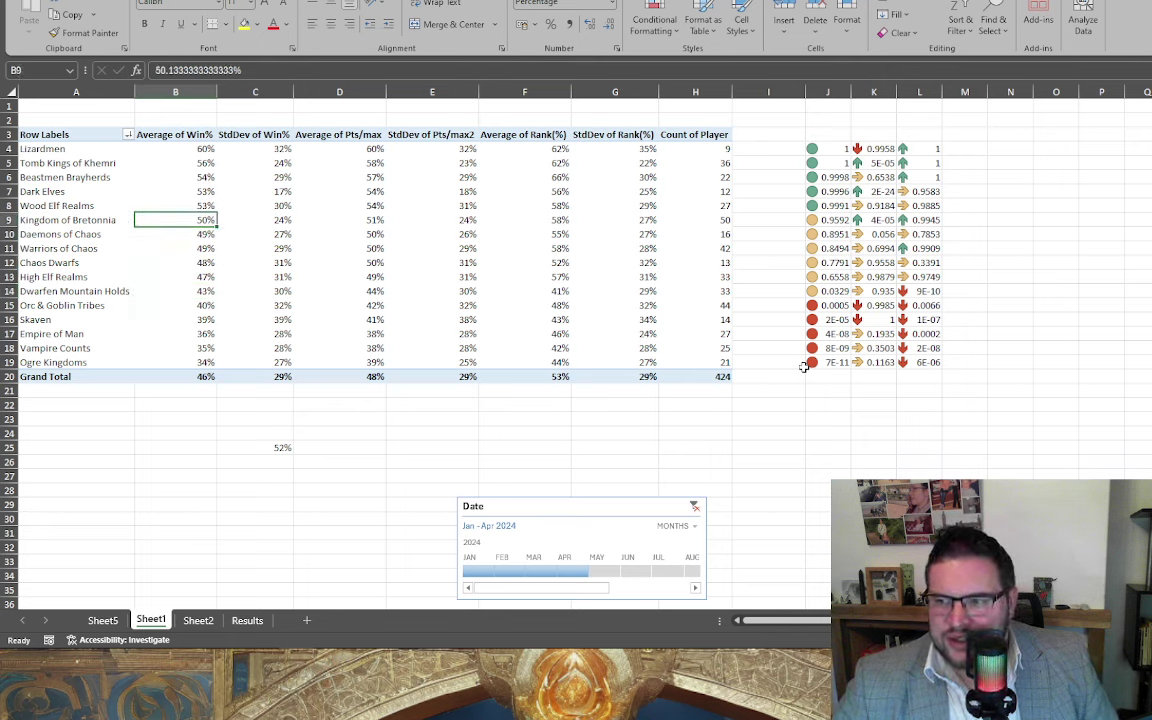
key("Right")
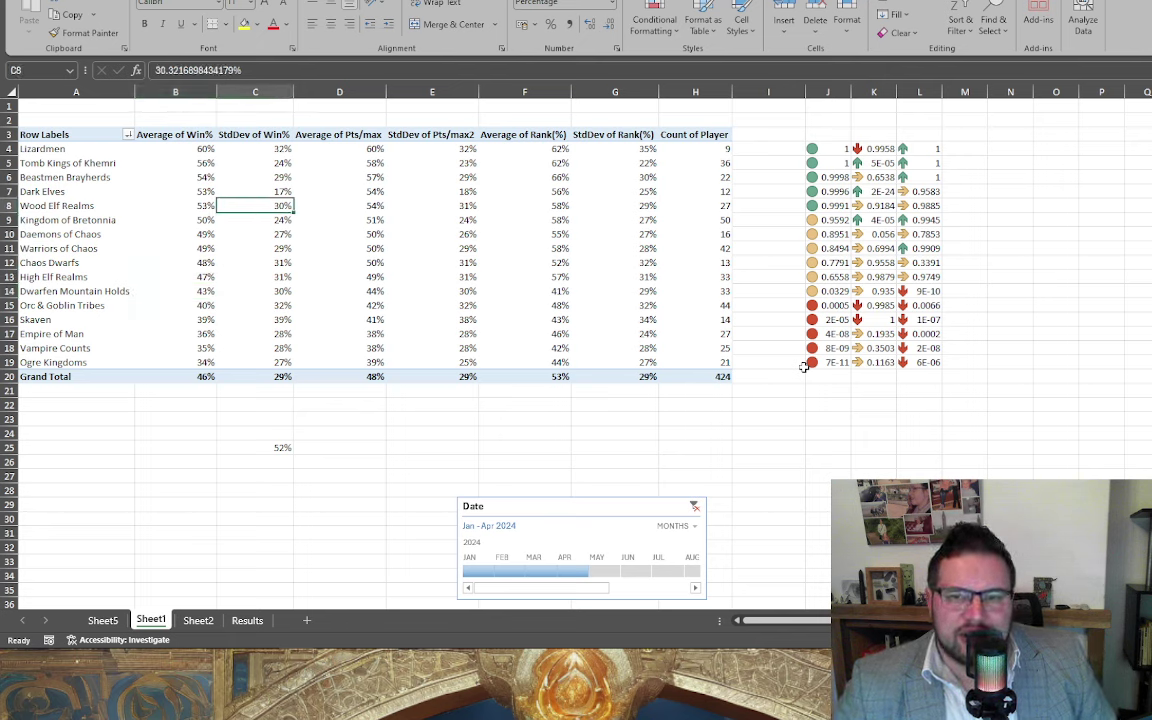
Compare the average win rates from Wood Elf Realms down to Orc & Goblin Tribes.
key("Left")
key("Down")
key("Down")
key("Down")
key("Down")
key("Down")
key("Down")
key("Down")
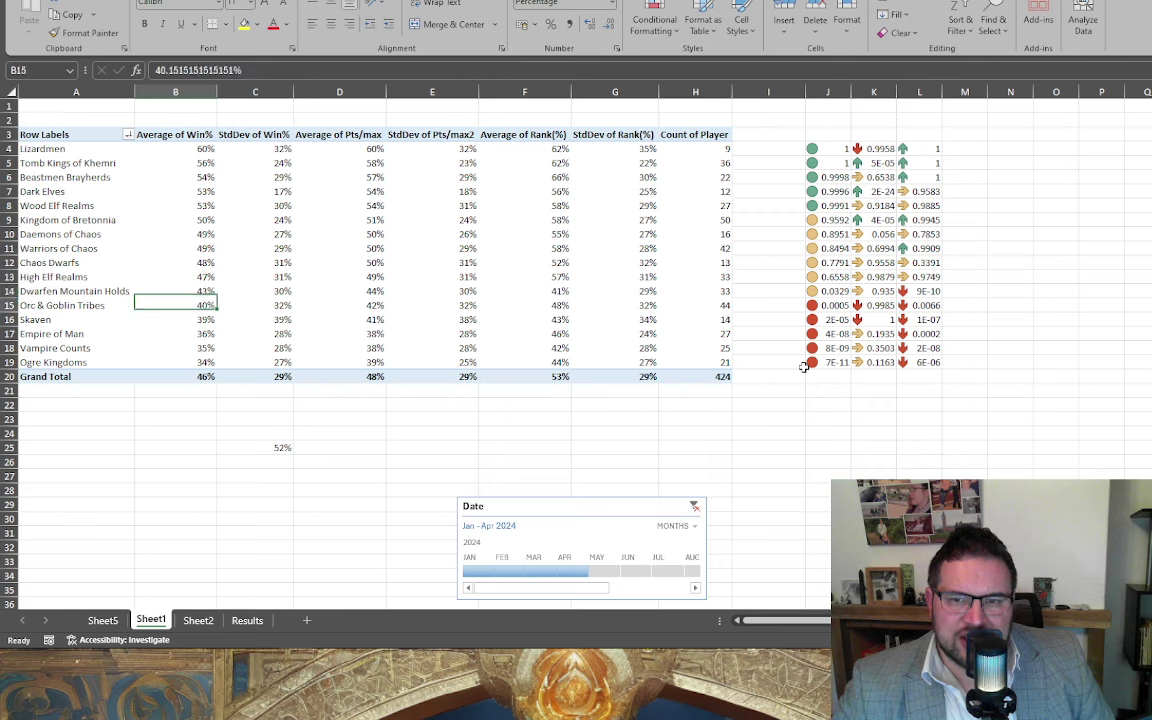
Compare the average win rates from Orc & Goblin Tribes back up through the leading factions.
key("Up")
key("Up")
key("Up")
key("Up")
key("Up")
key("Up")
key("Up")
key("Up")
key("Up")
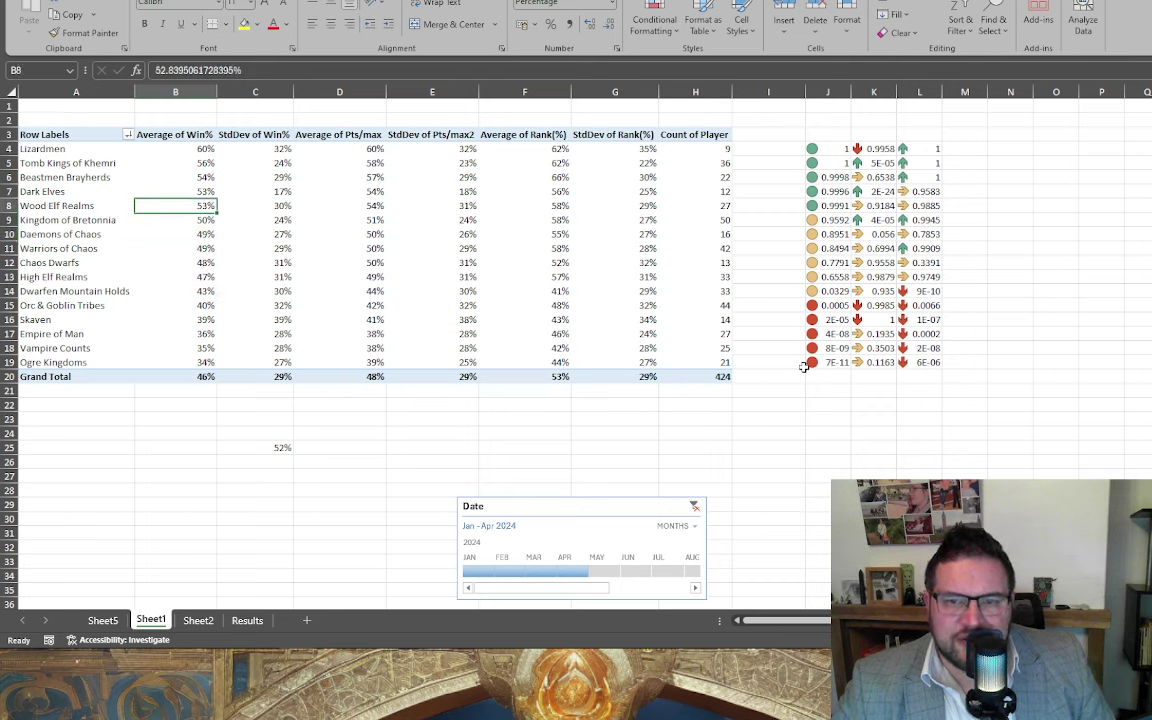
Check Tomb Kings of Khemri's average points share against its average win rate.
key("Up")
key("Right")
key("Right")
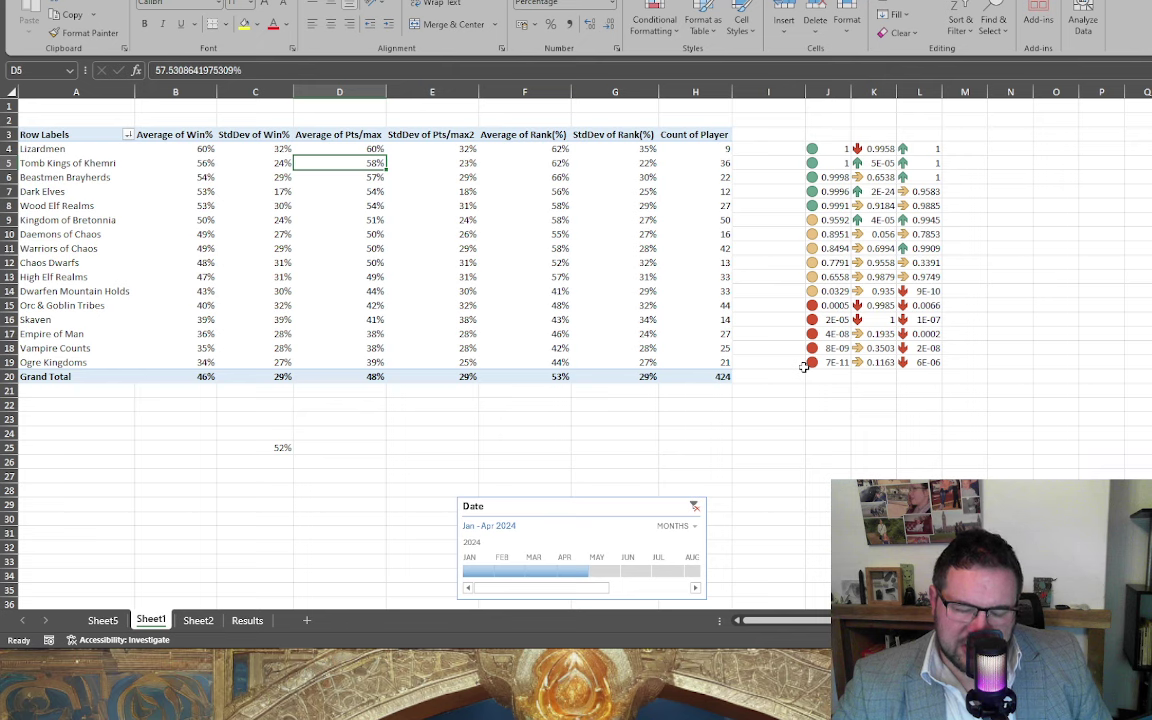
key("Left")
key("Left")
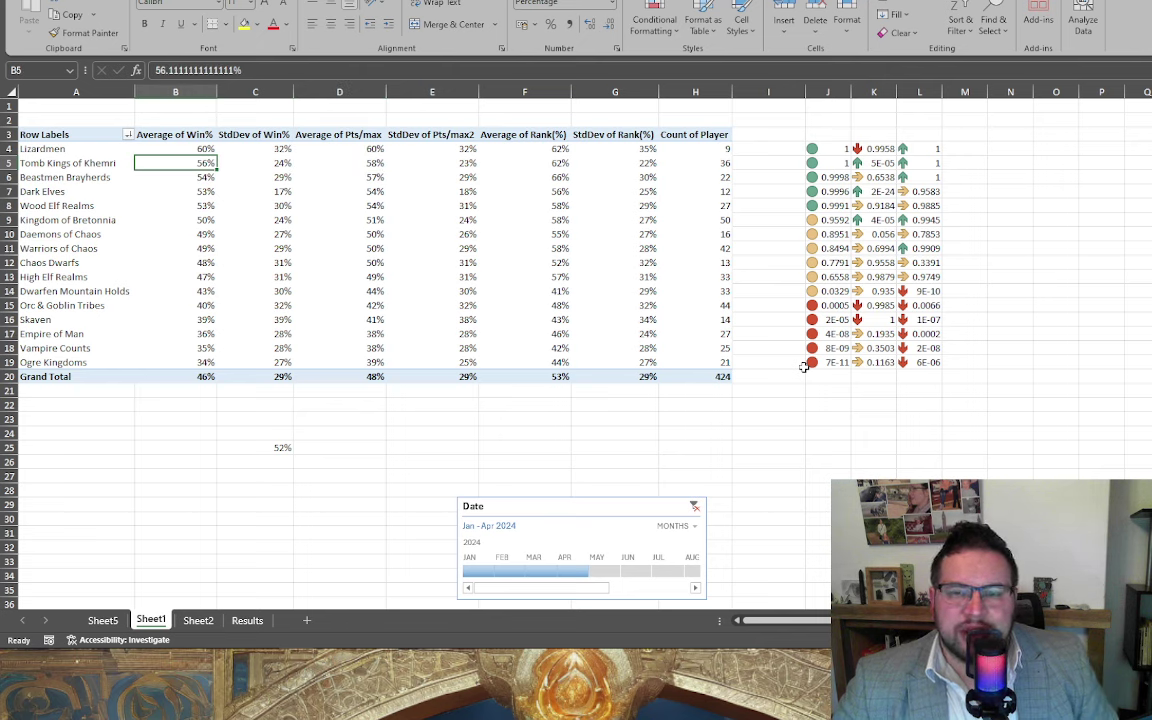
Compare the average win rates from Tomb Kings of Khemri down to Daemons of Chaos.
key("Down")
key("Down")
key("Down")
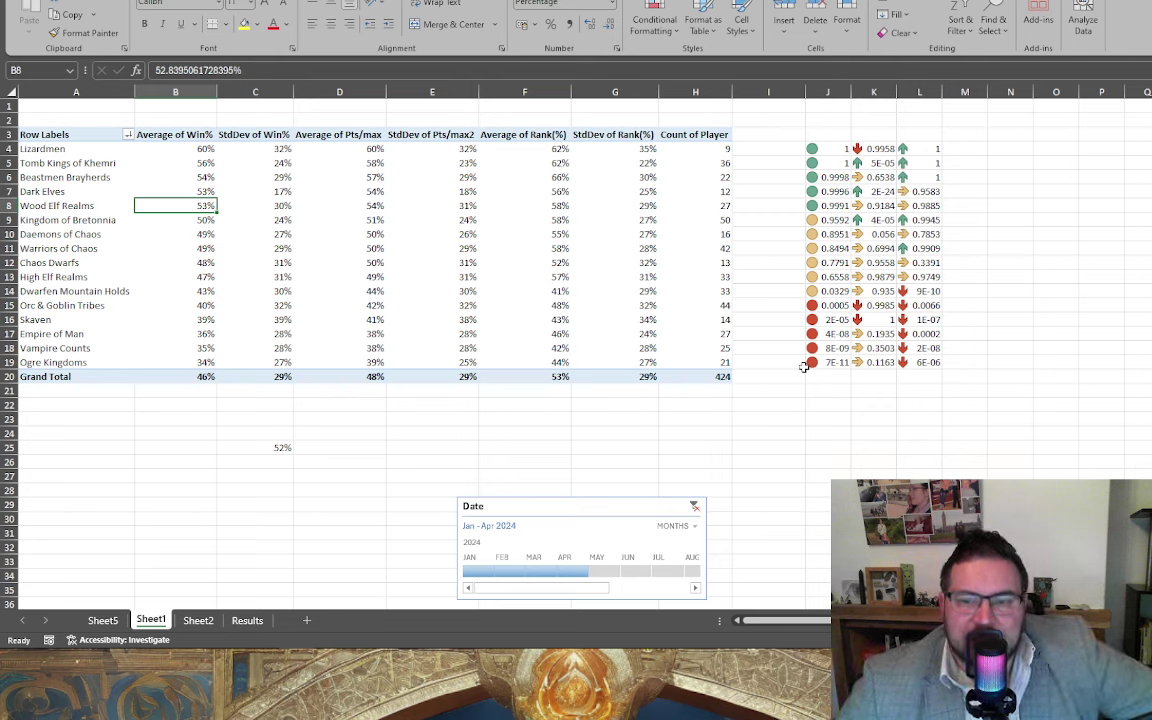
key("Down")
key("Down")
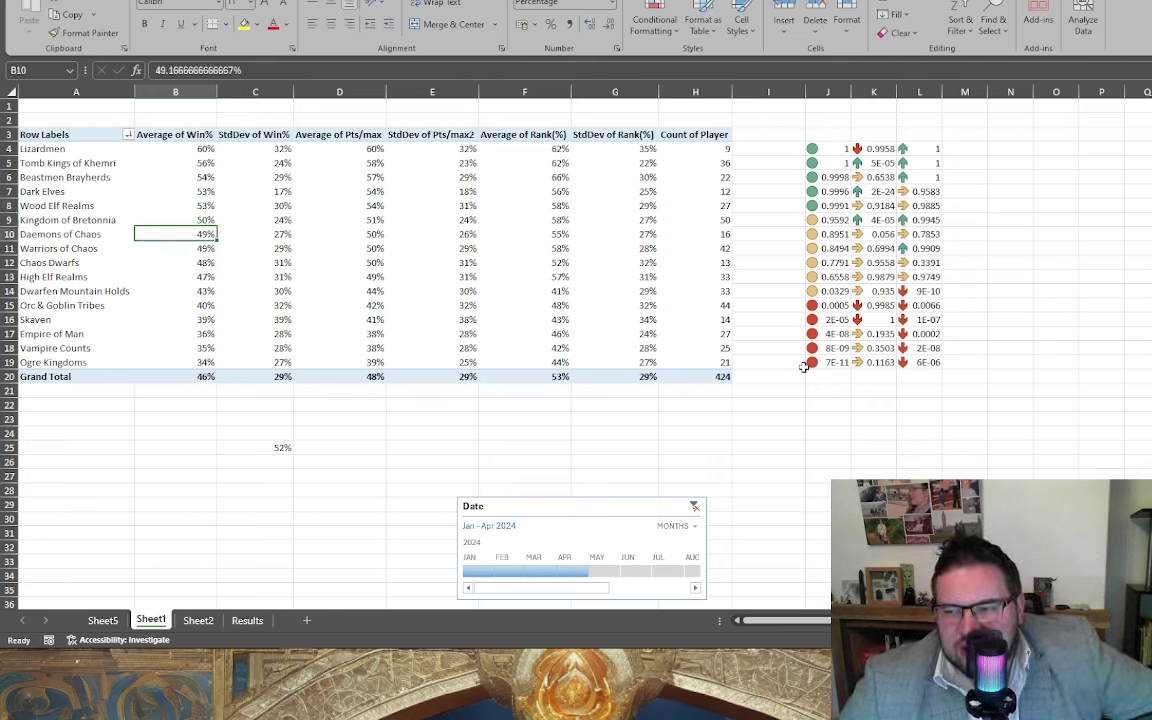
Review the Daemons of Chaos row across to its Z.TEST figures, then return to its win rate average and standard deviation.
key("Right")
key("Right")
key("Right")
key("Right")
key("Right")
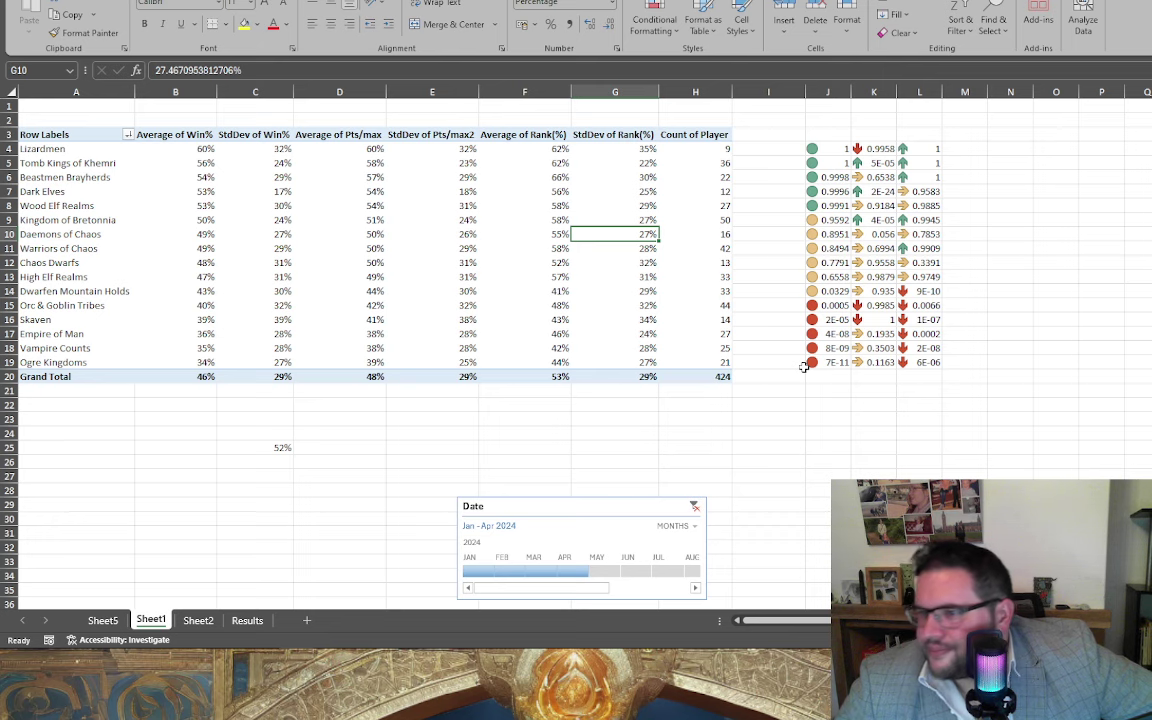
key("Right")
key("Right")
key("Right")
key("Left")
key("Left")
key("Left")
key("Left")
key("Left")
key("Left")
key("Left")
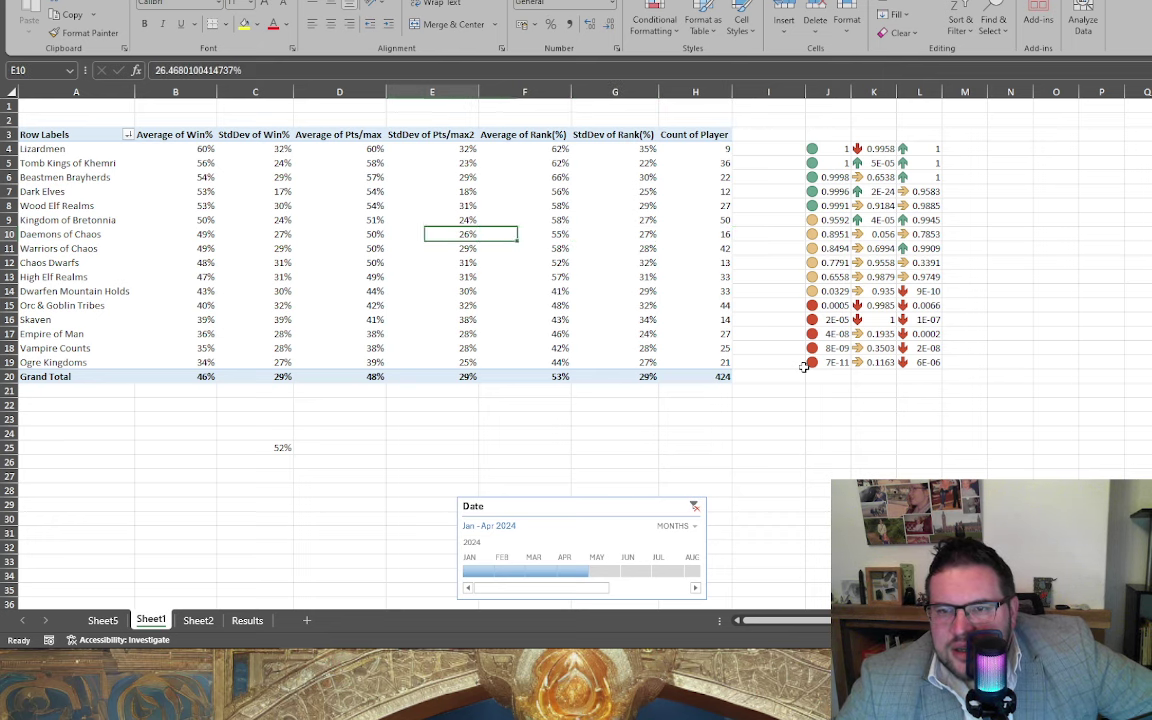
key("Left")
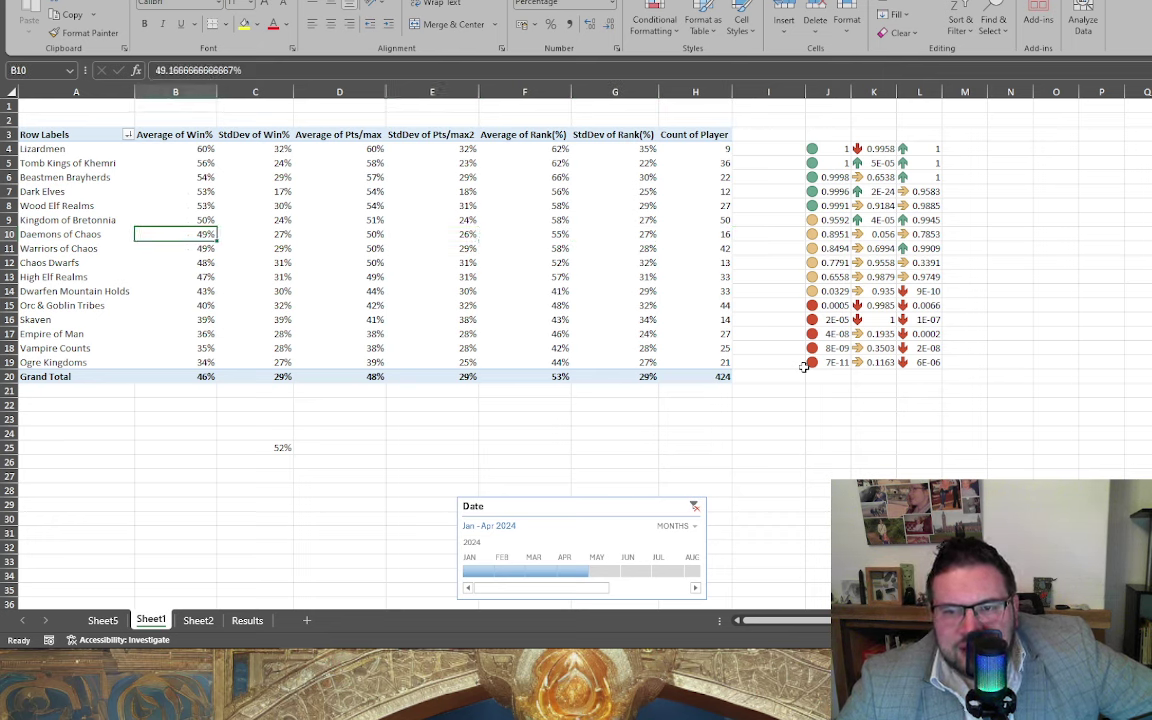
key("Right")
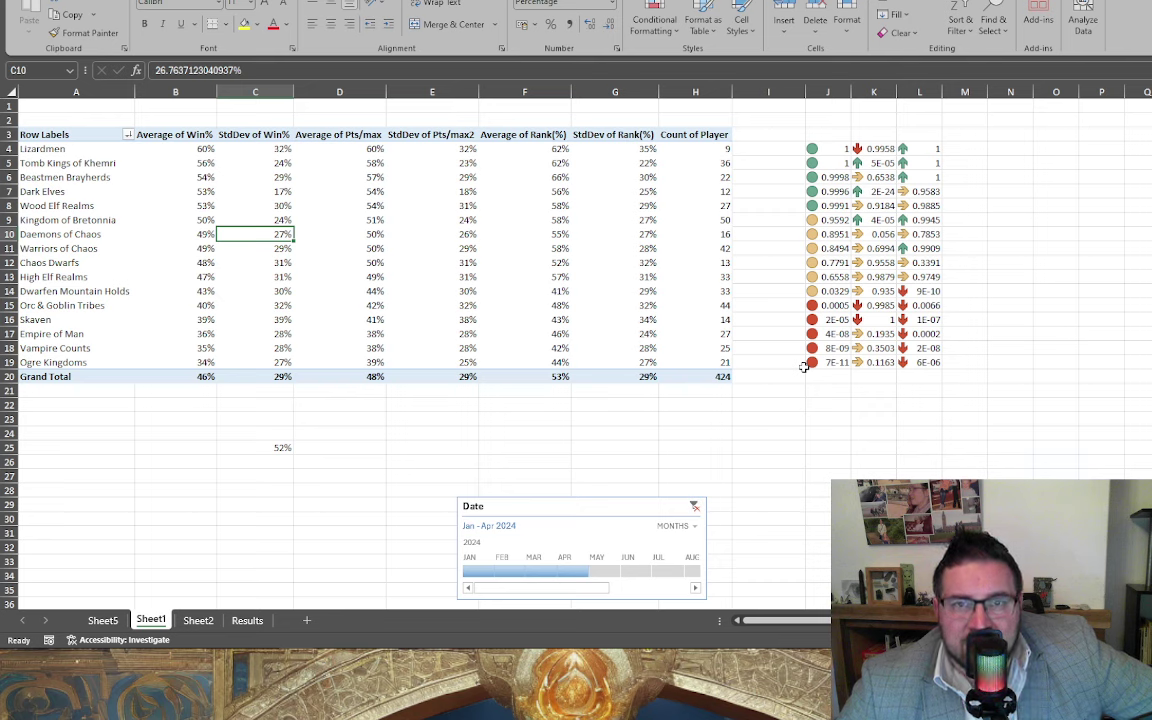
Compare the average win rates from Daemons of Chaos up to Lizardmen.
key("Left")
key("Up")
key("Up")
key("Up")
key("Up")
key("Up")
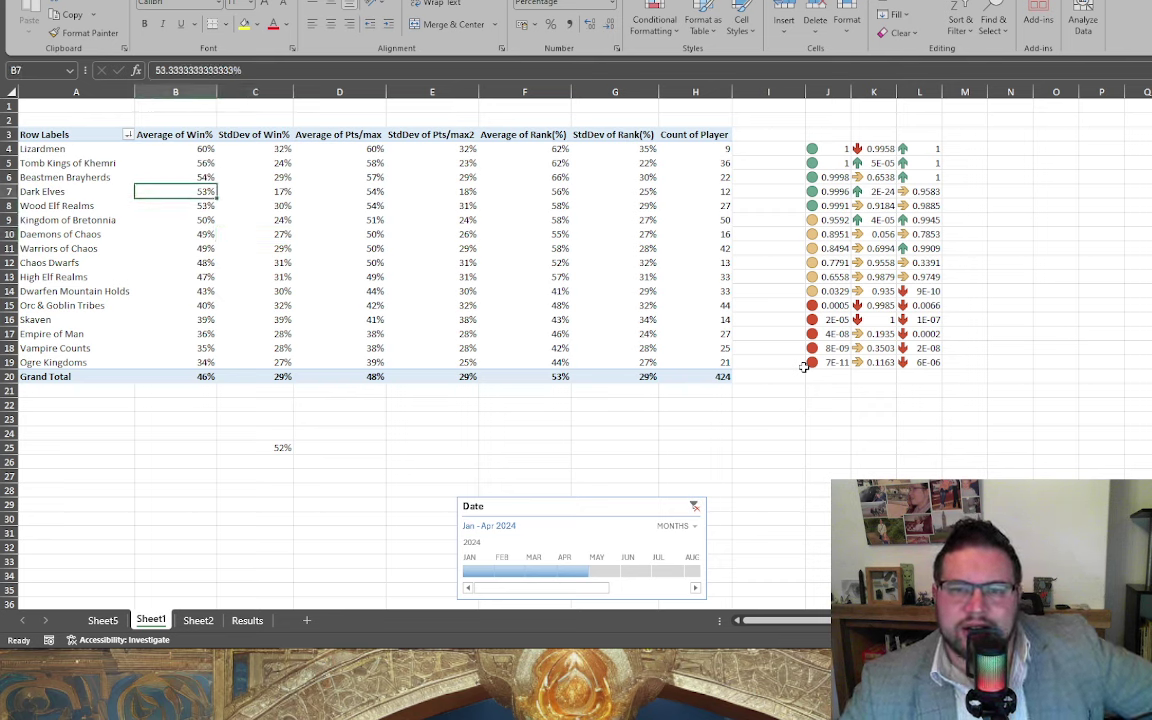
key("Up")
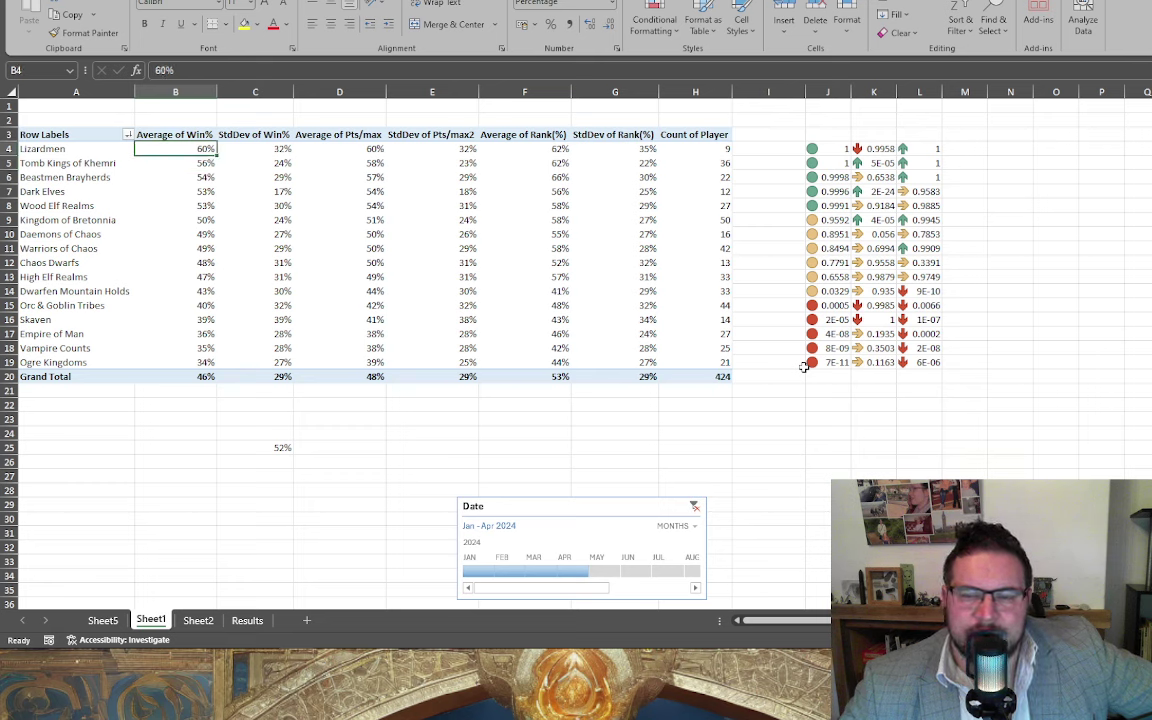
Check Lizardmen's average win rate against its win rate standard deviation.
key("Right")
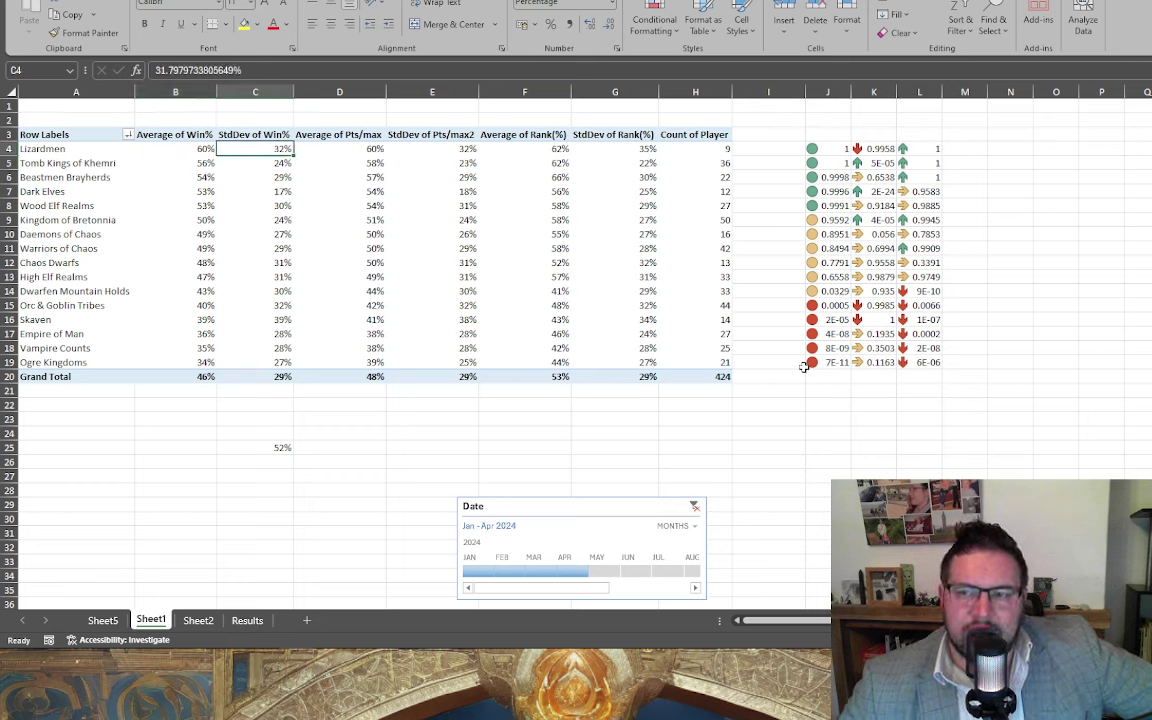
key("Left")
key("Right")
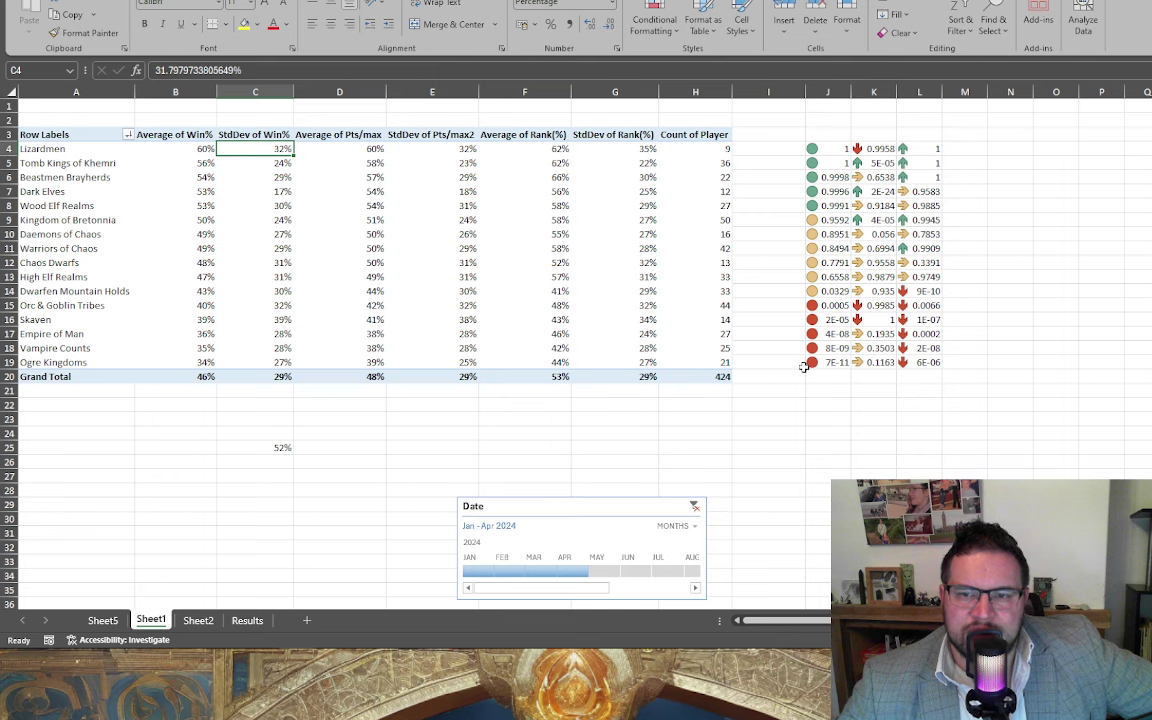
key("Left")
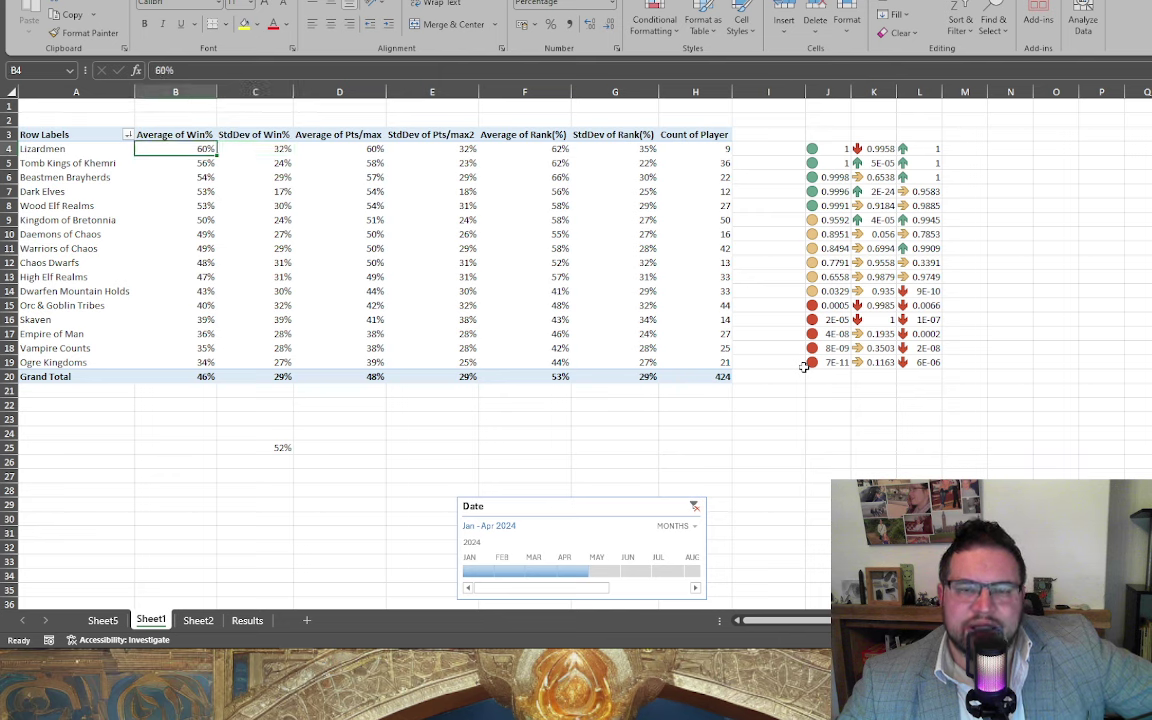
Go across the Lizardmen row to check its player count.
key("Right")
key("Right")
key("Right")
key("Right")
key("Right")
key("Right")
key("Right")
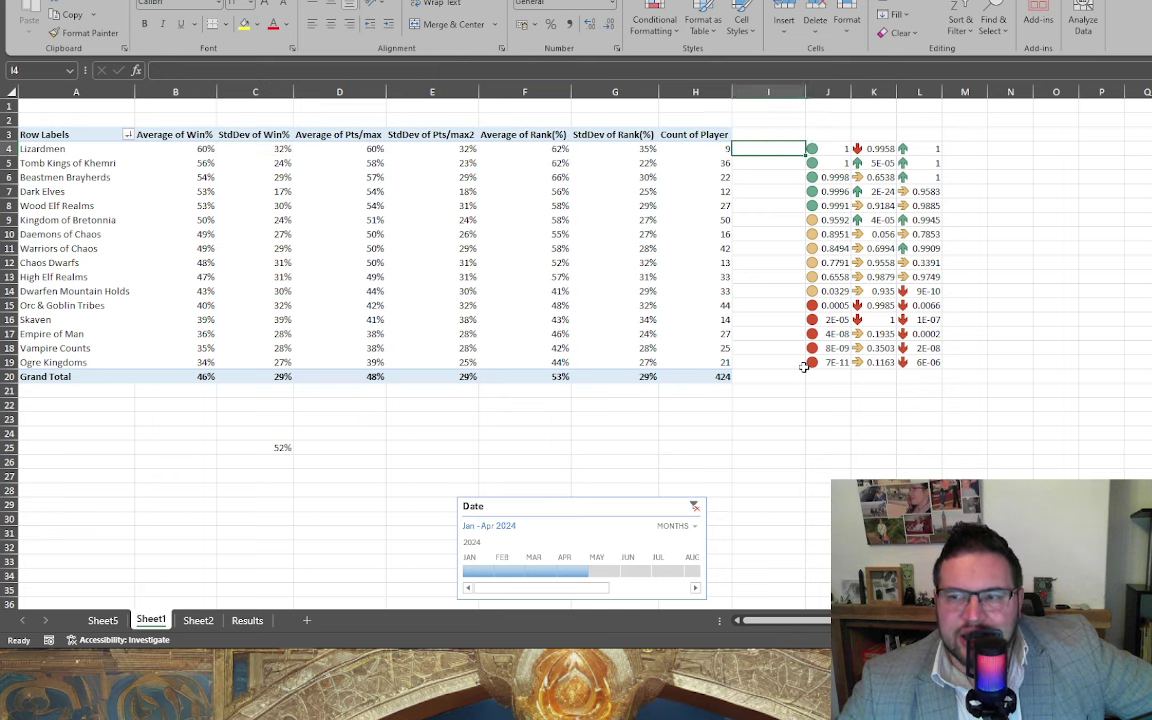
key("Left")
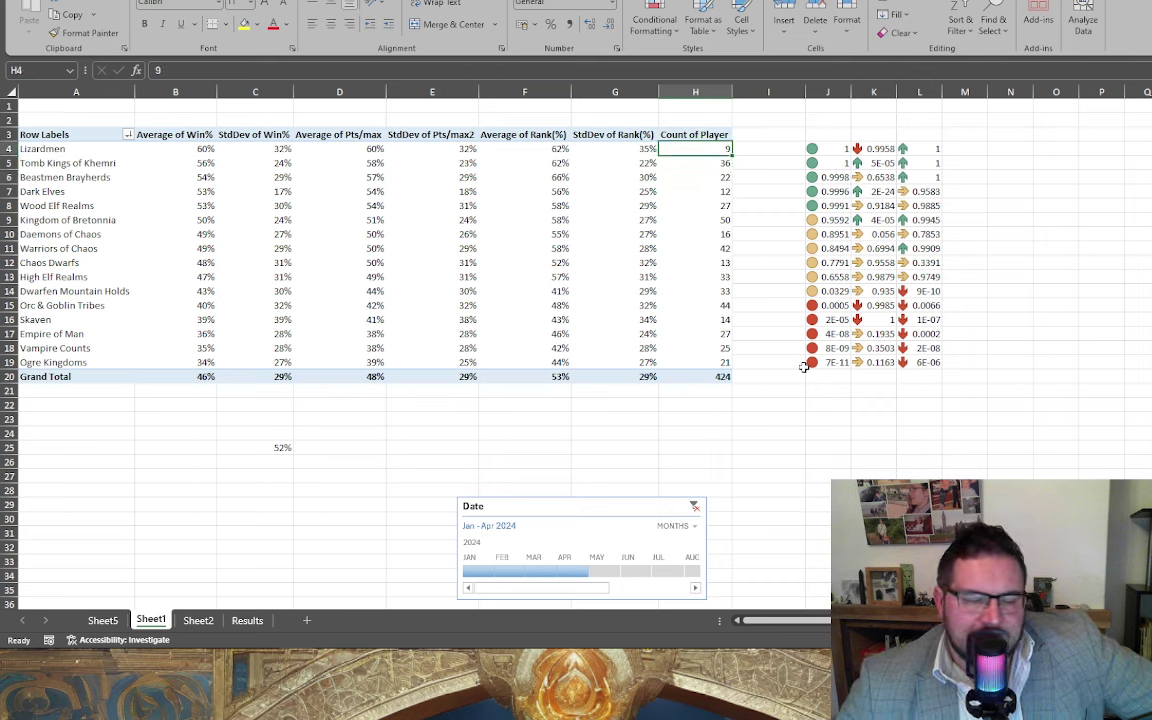
Compare the player counts from Lizardmen down to Kingdom of Bretonnia.
key("Down")
key("Down")
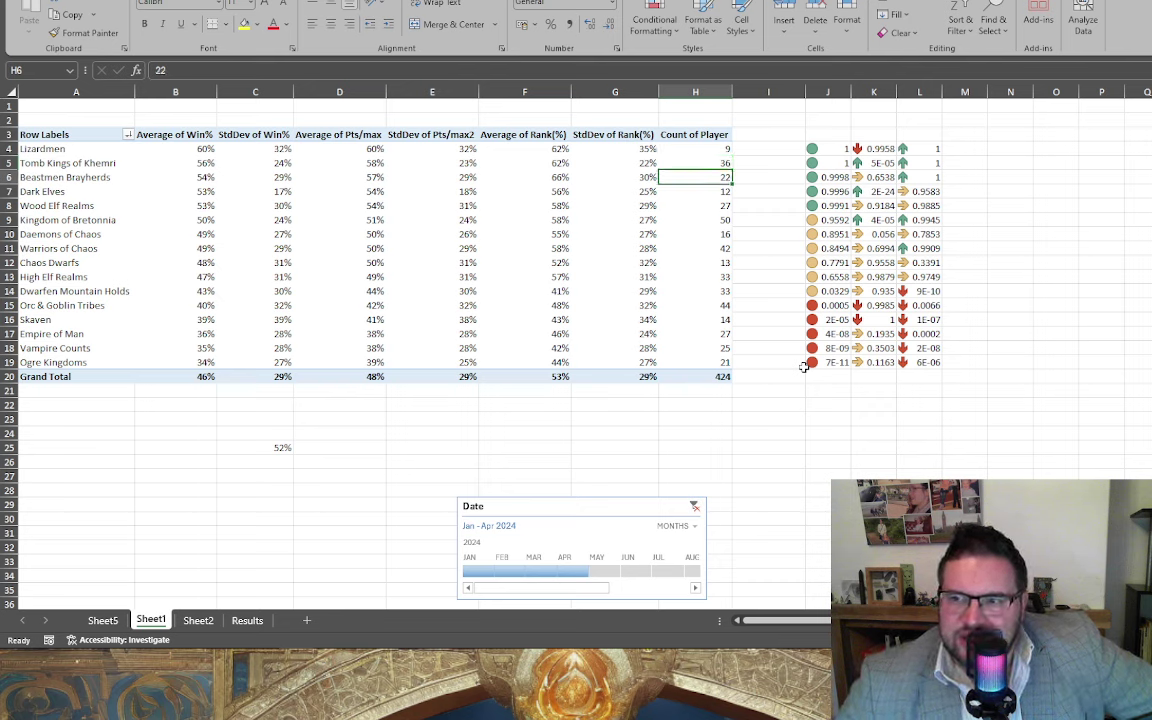
key("Up")
key("Up")
key("Down")
key("Down")
key("Down")
key("Down")
key("Down")
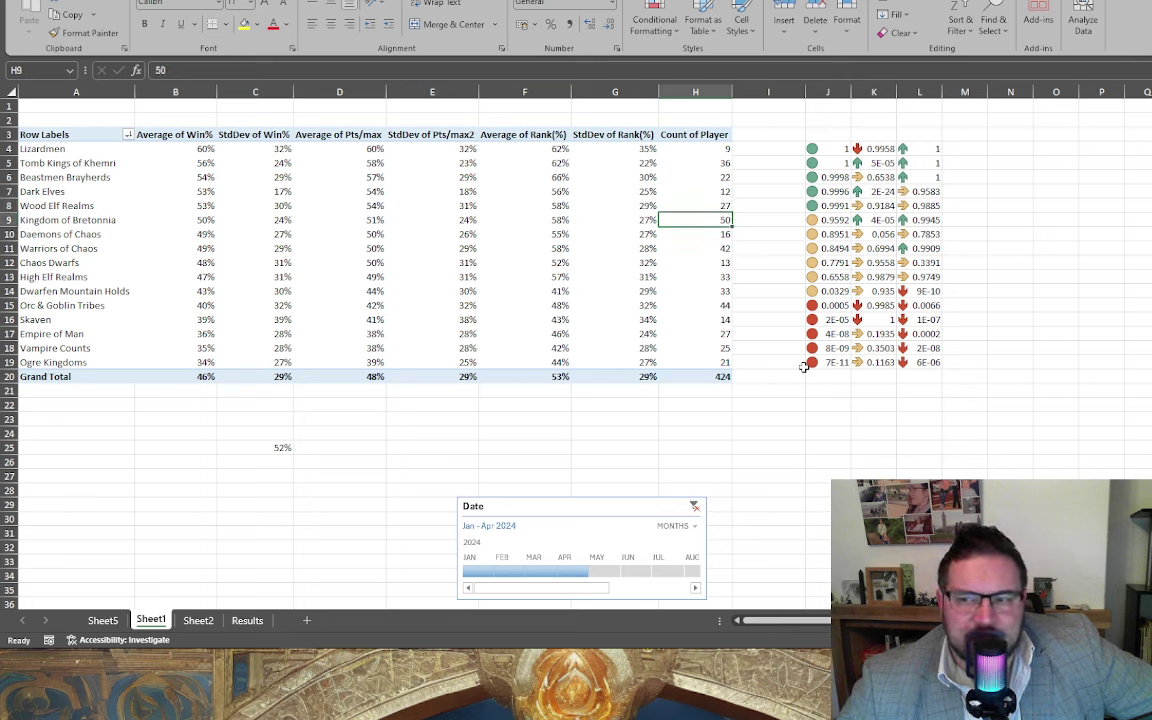
Go back along the Kingdom of Bretonnia row and weigh its average win rate against its win rate standard deviation.
key("Left")
key("Left")
key("Left")
key("Left")
key("Left")
key("Left")
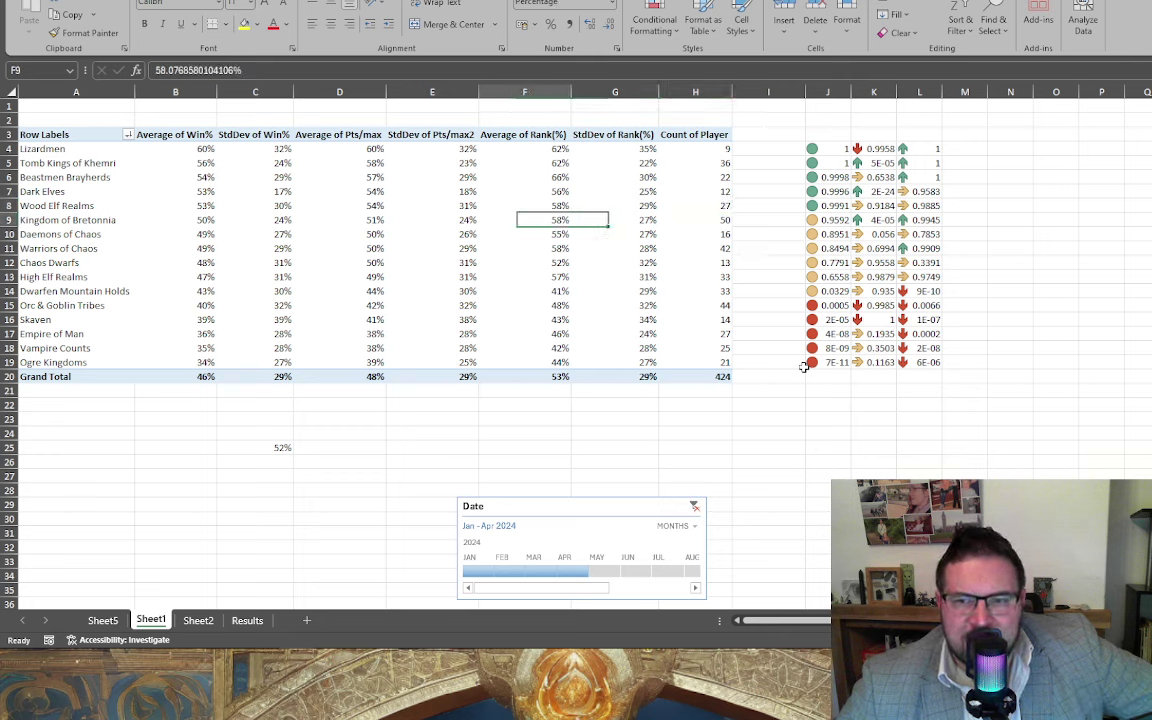
key("Right")
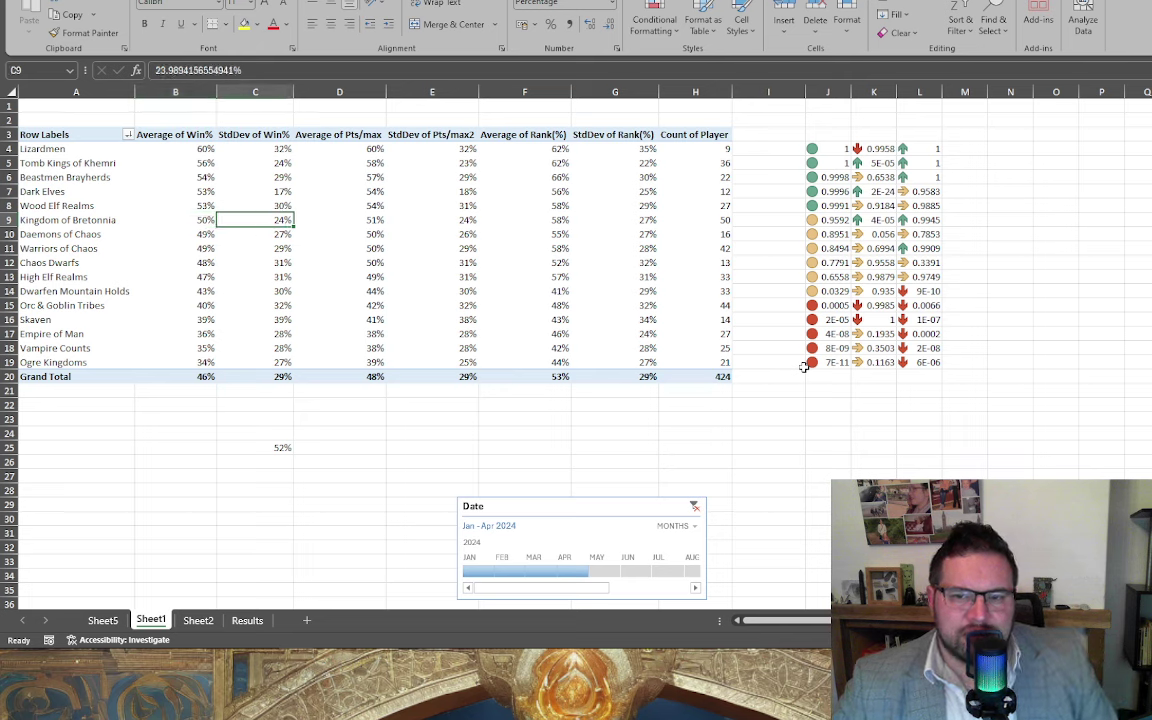
key("Left")
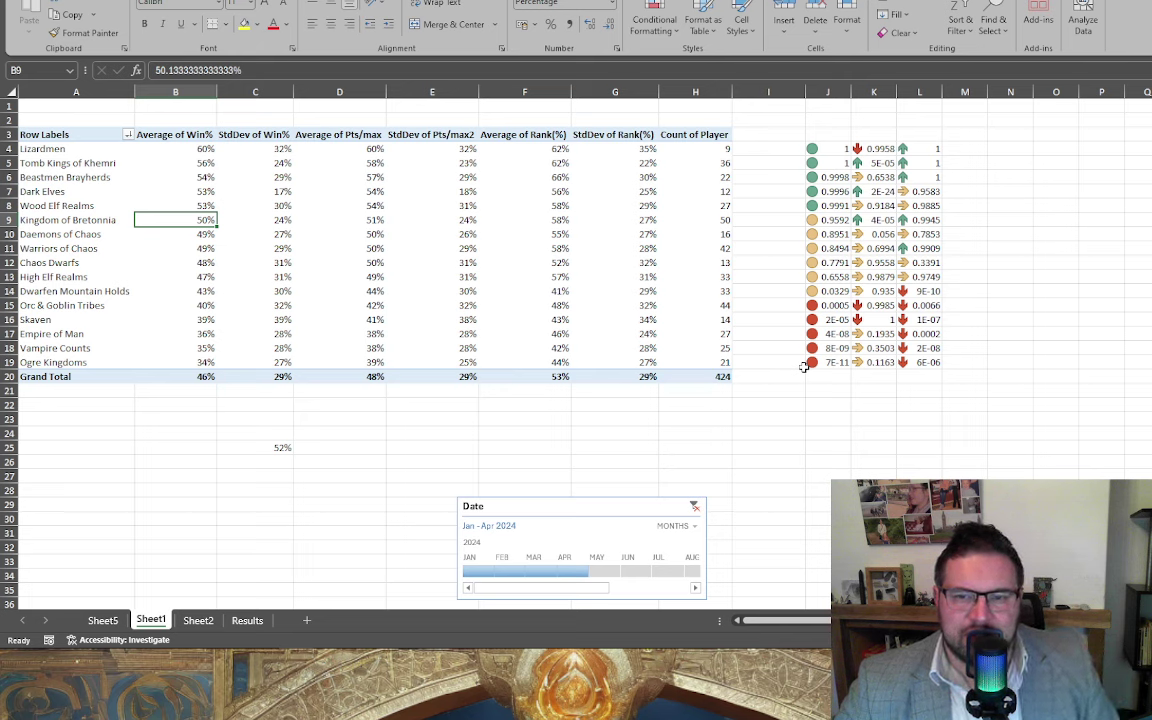
key("Right")
key("Left")
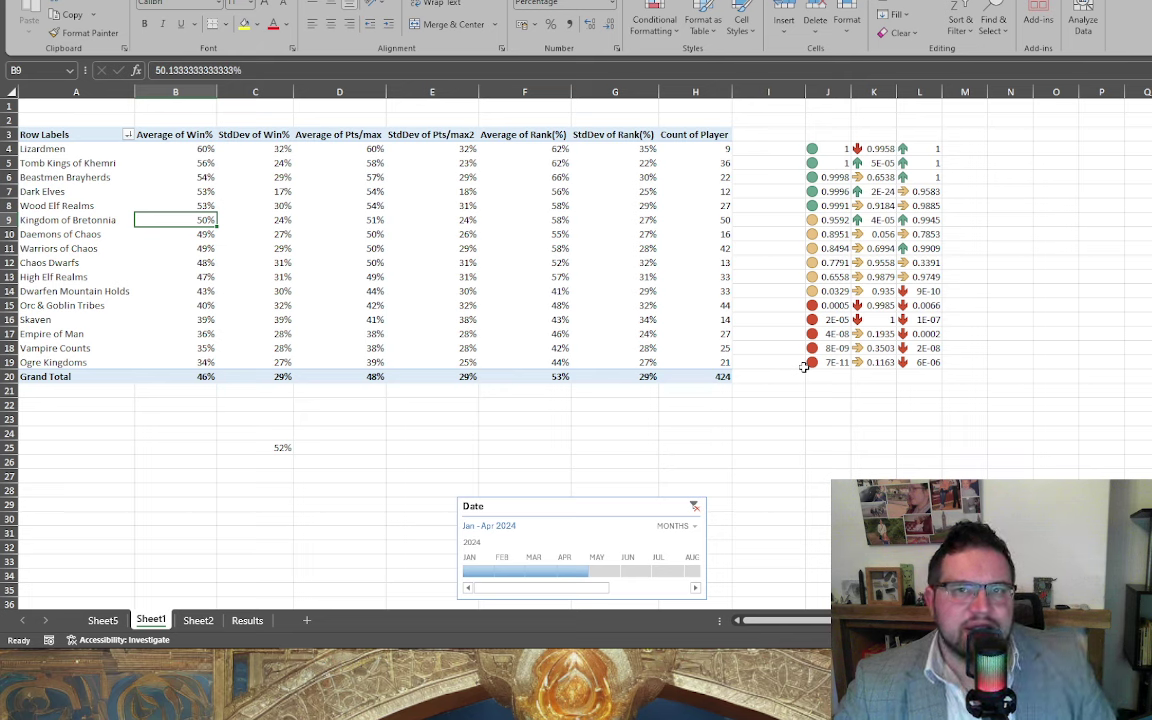
key("Right")
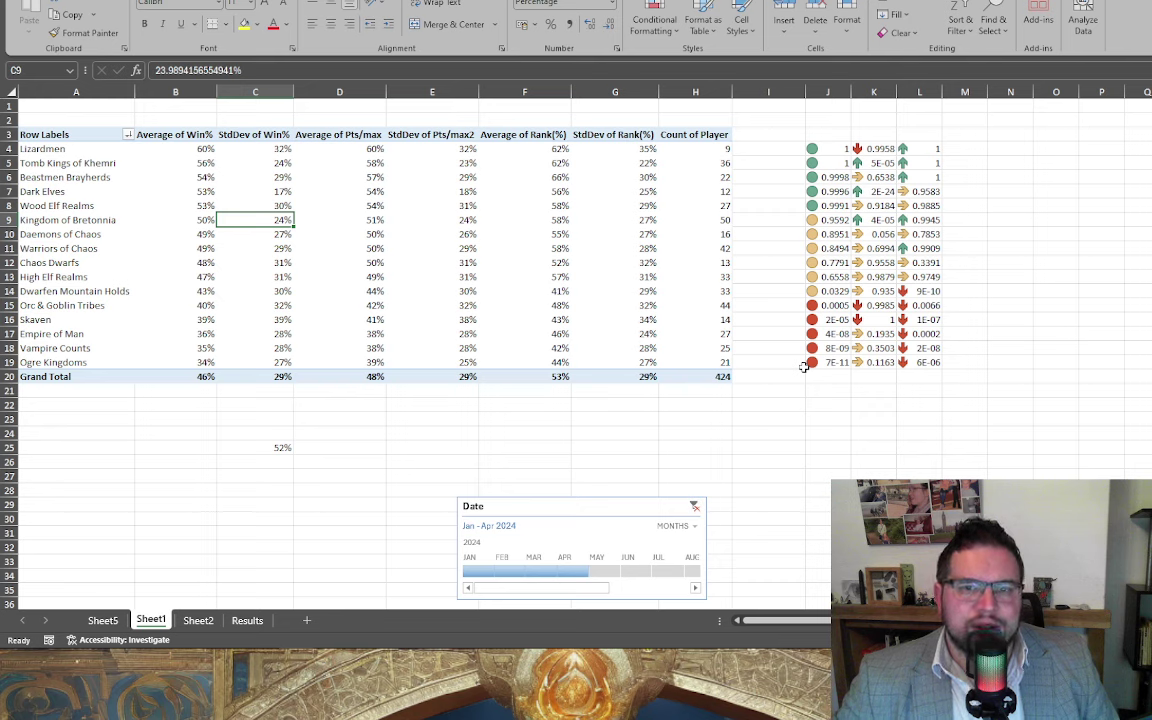
key("Left")
Compare the player counts from Kingdom of Bretonnia down to High Elf Realms.
key("Right")
key("Right")
key("Right")
key("Right")
key("Right")
key("Right")
key("Down")
key("Down")
key("Down")
key("Down")
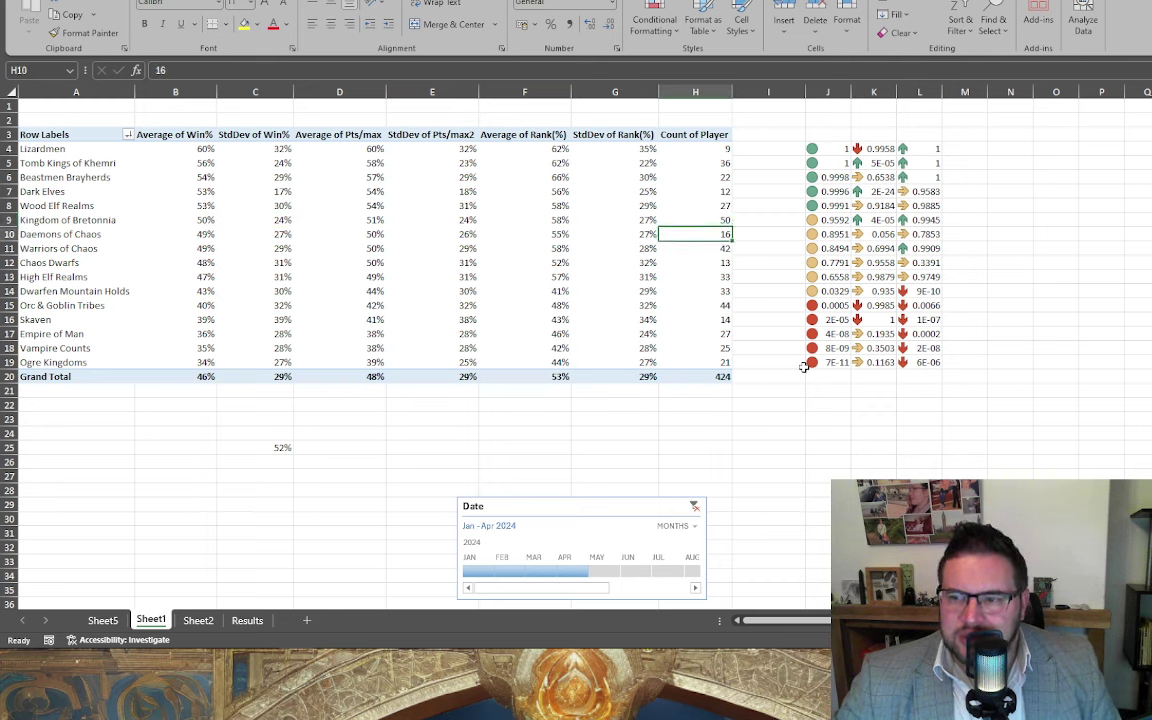
Check High Elf Realms' win rate and its standard deviation, then compare with Dwarfen Mountain Holds' average win rate.
key("Left")
key("Left")
key("Left")
key("Left")
key("Left")
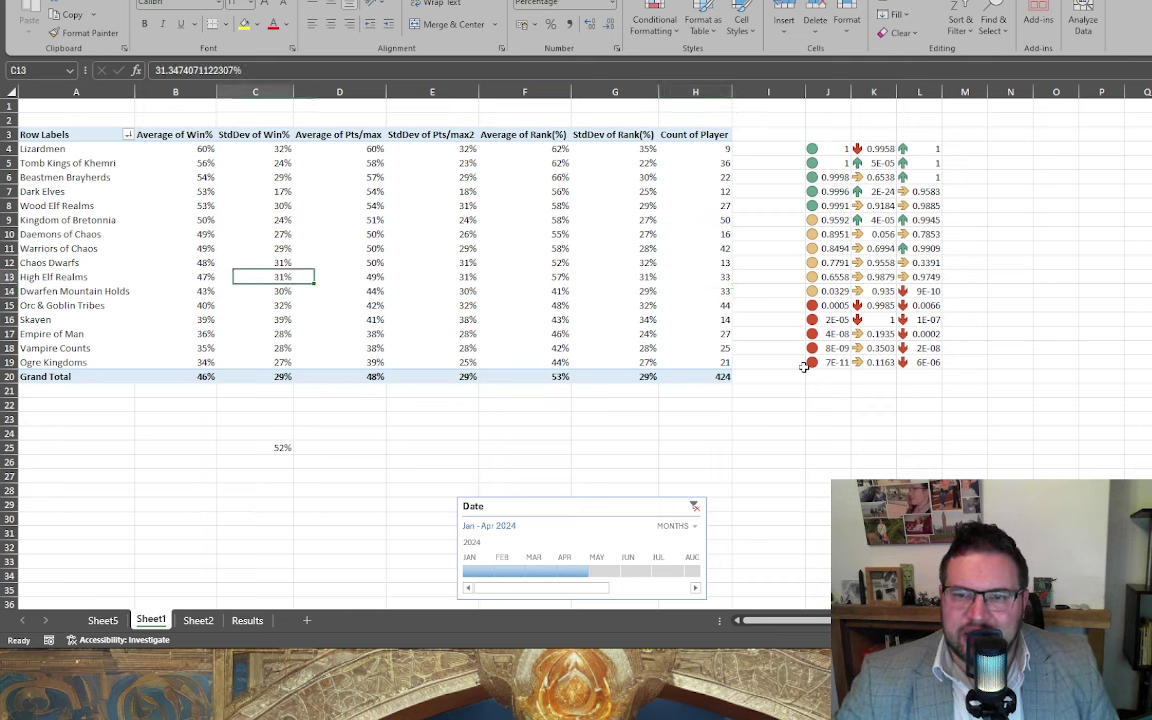
key("Down")
key("Up")
key("Left")
key("Down")
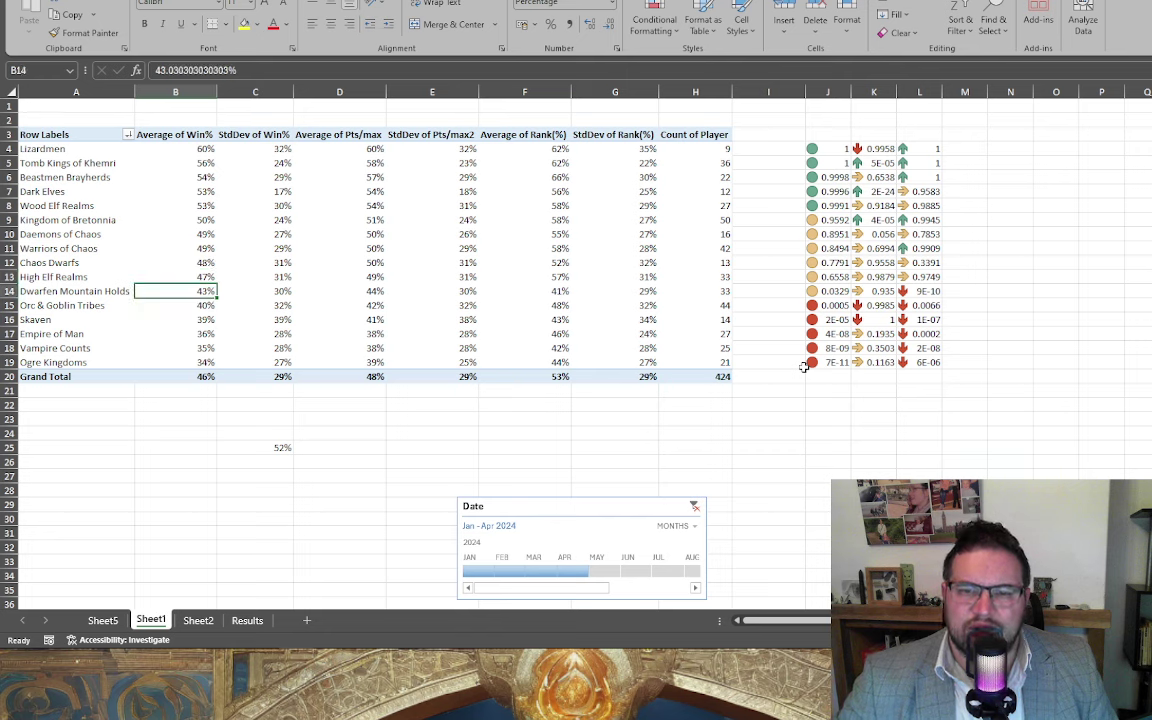
Go across the Dwarfen Mountain Holds row to check its player count.
key("Right")
key("Right")
key("Right")
key("Right")
key("Right")
key("Right")
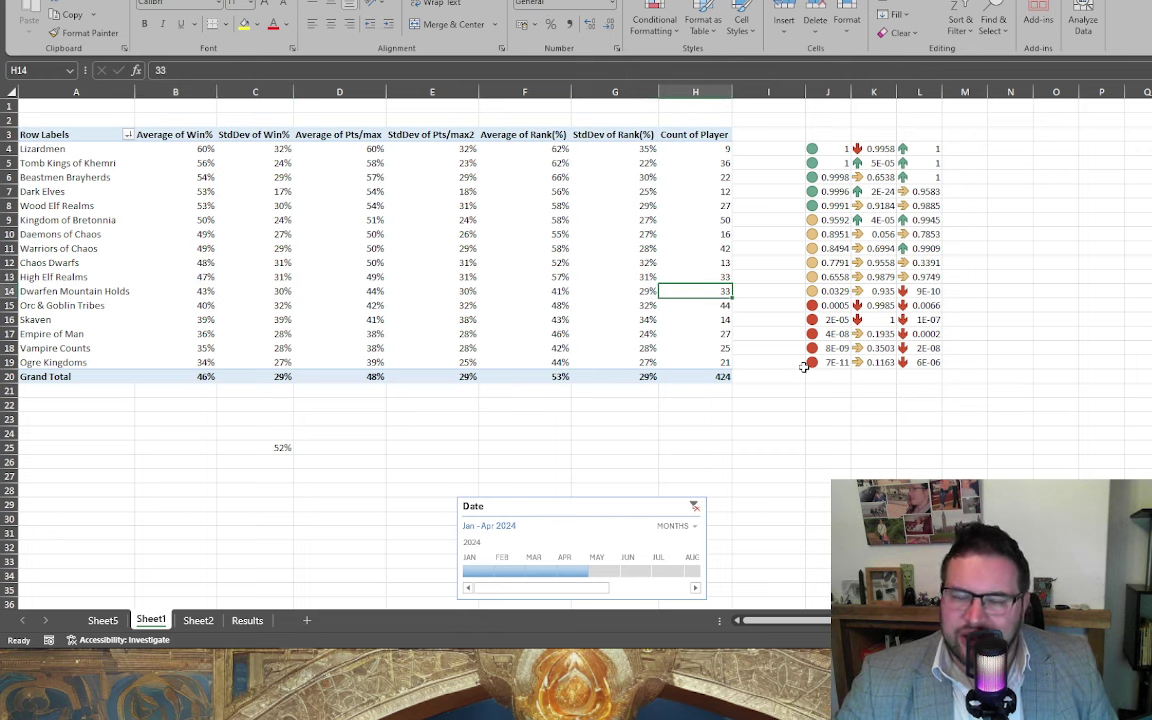
Compare the player counts from High Elf Realms down to Empire of Man.
key("Up")
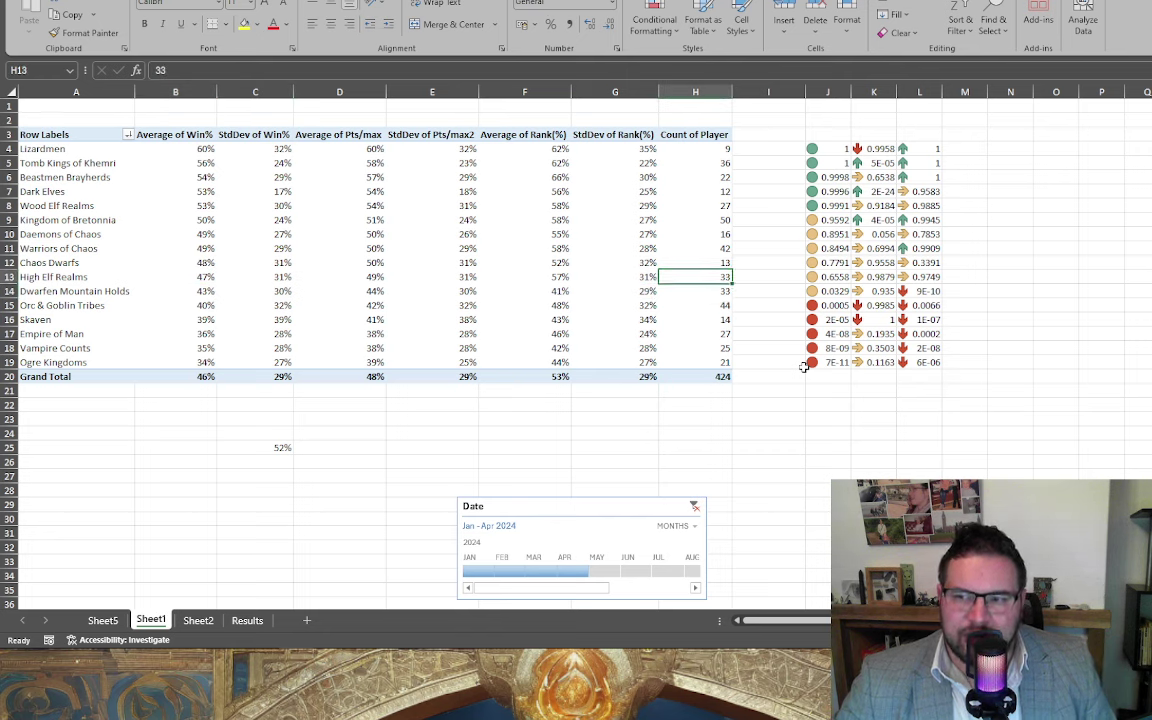
key("Down")
key("Down")
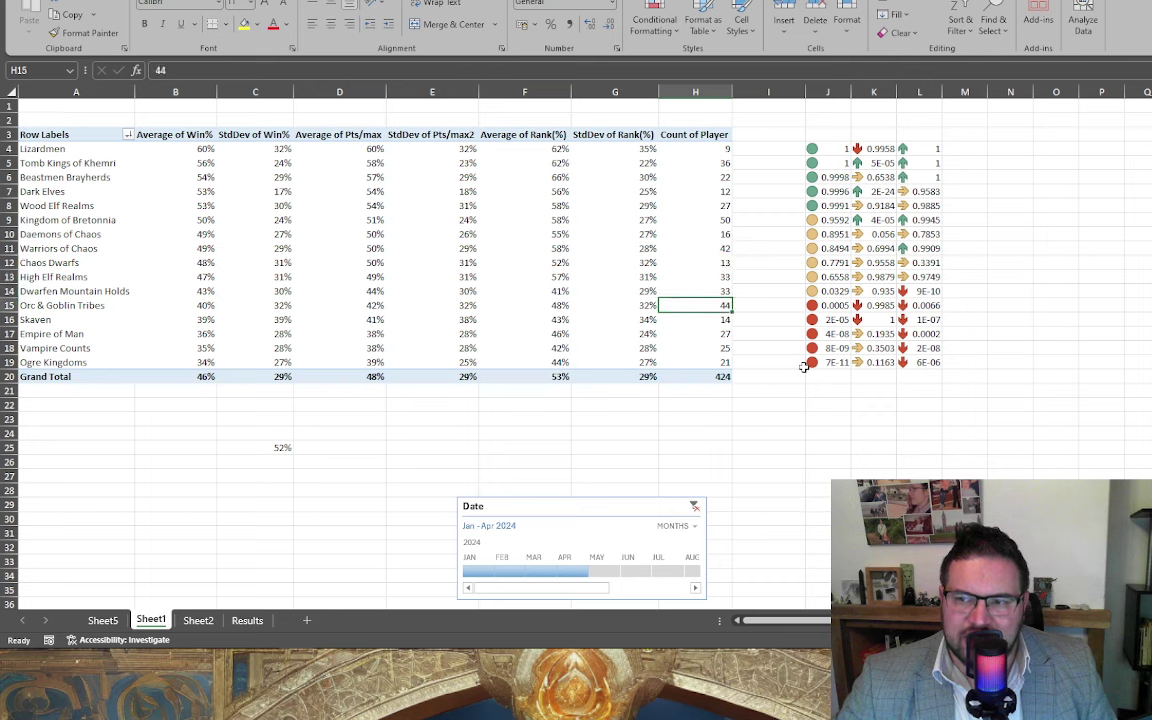
key("Down")
key("Down")
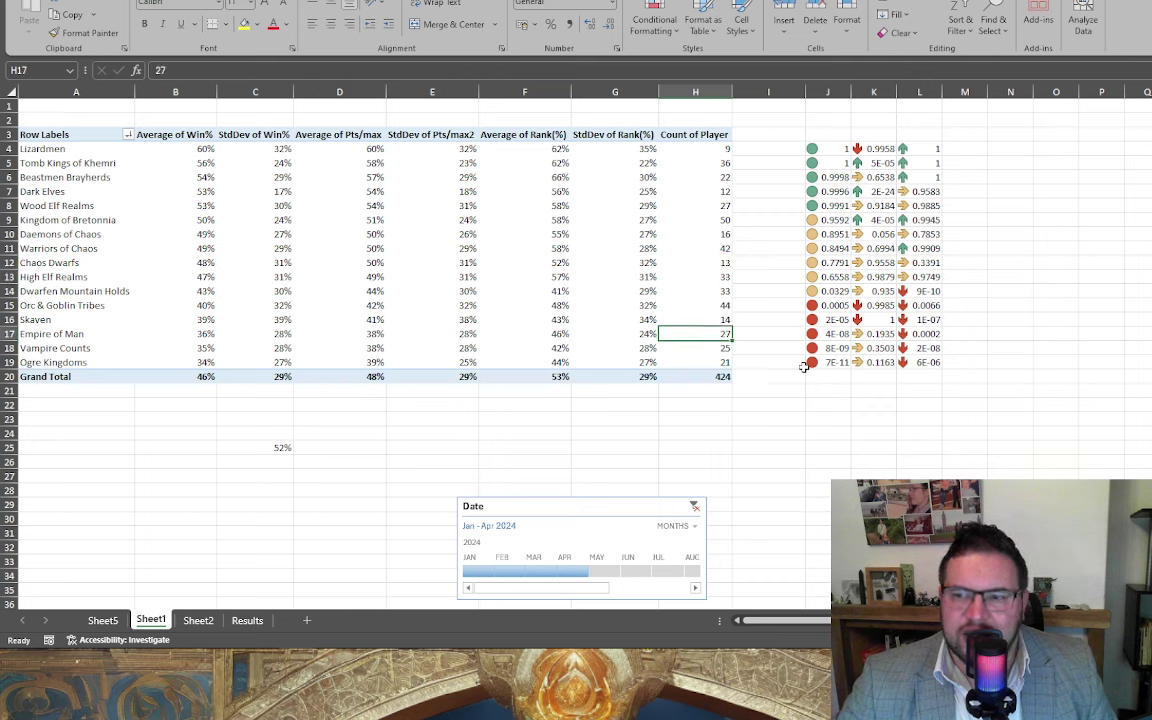
Return to Orc & Goblin Tribes and go back along its row to the average win rate.
key("Up")
key("Up")
key("Left")
key("Left")
key("Left")
key("Left")
key("Left")
key("Left")
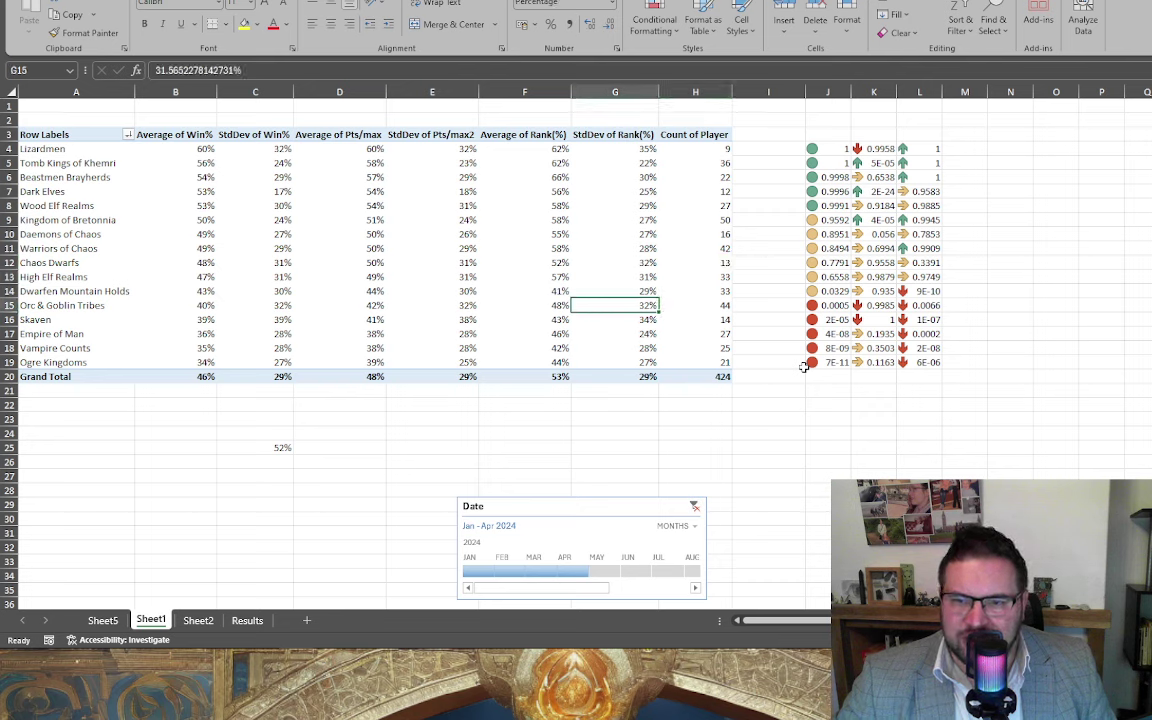
Weigh Orc & Goblin Tribes' average win rate against its win rate standard deviation.
key("Right")
key("Left")
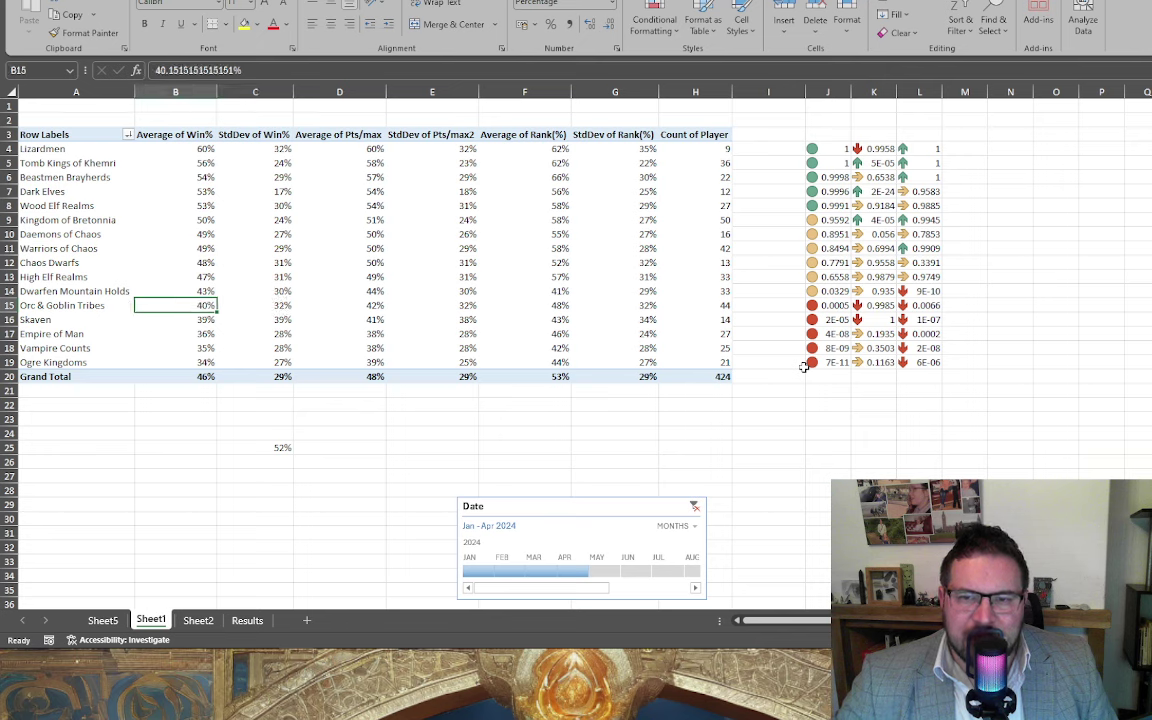
key("Right")
key("Left")
key("Right")
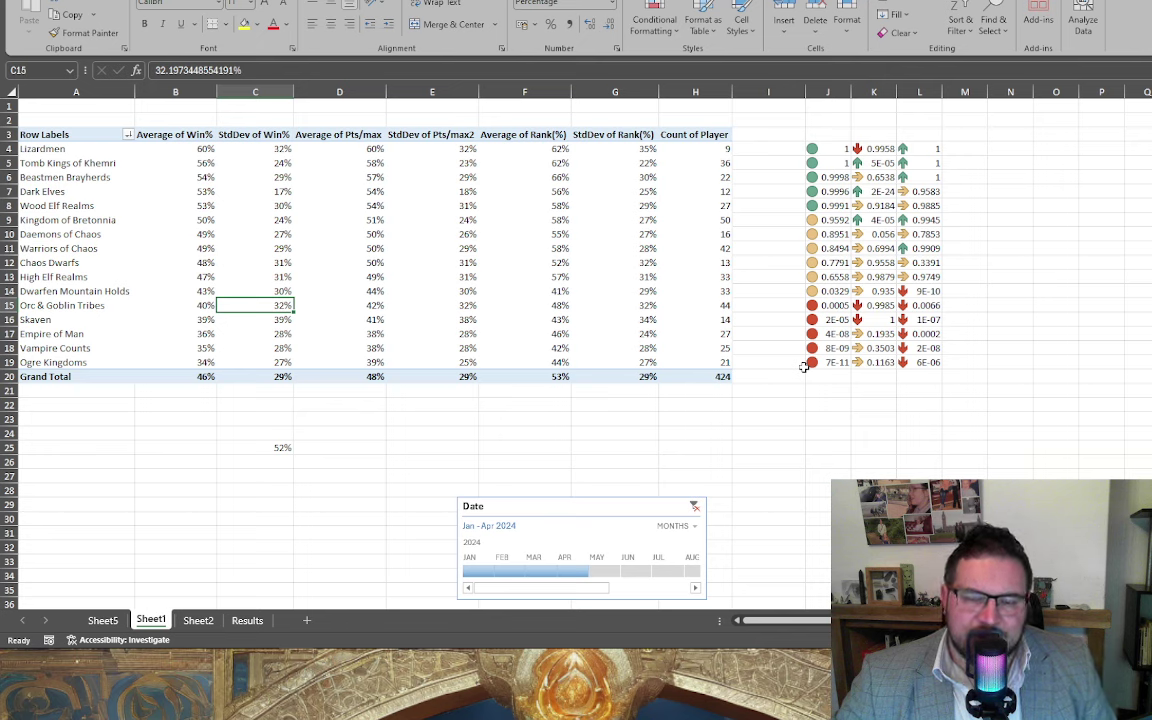
key("Left")
key("Right")
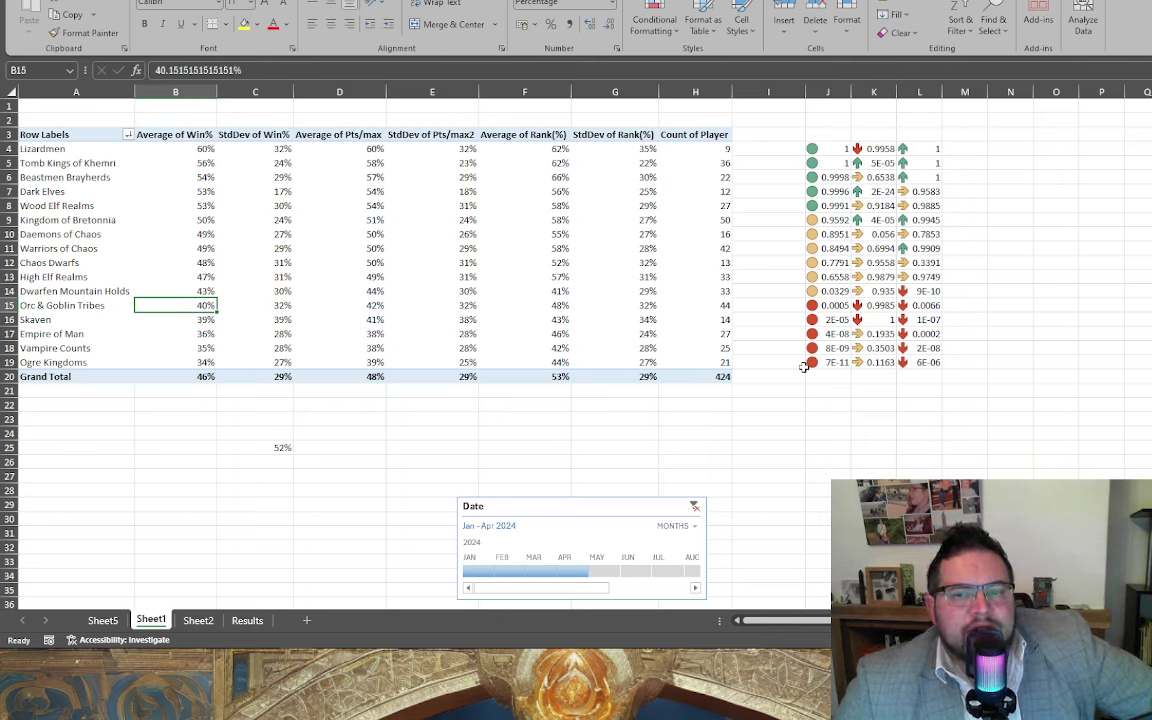
Compare Orc & Goblin Tribes' average win rate and its standard deviation with the faction's points averages.
key("Right")
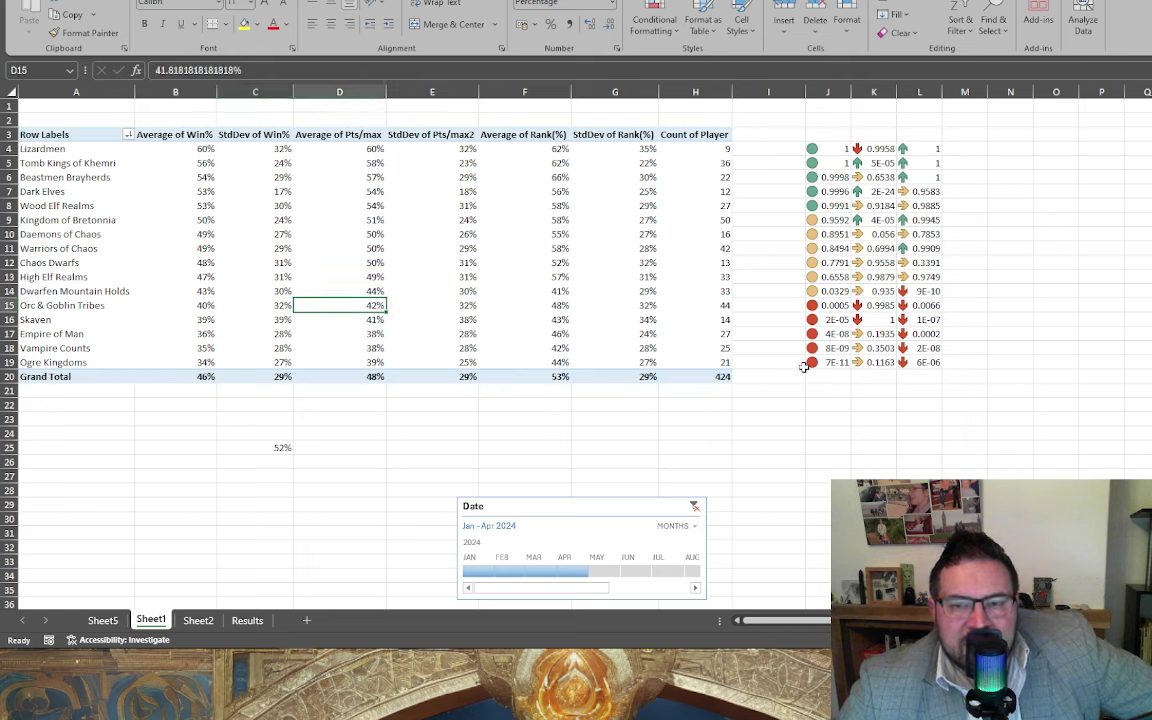
key("Left")
key("Left")
key("Right")
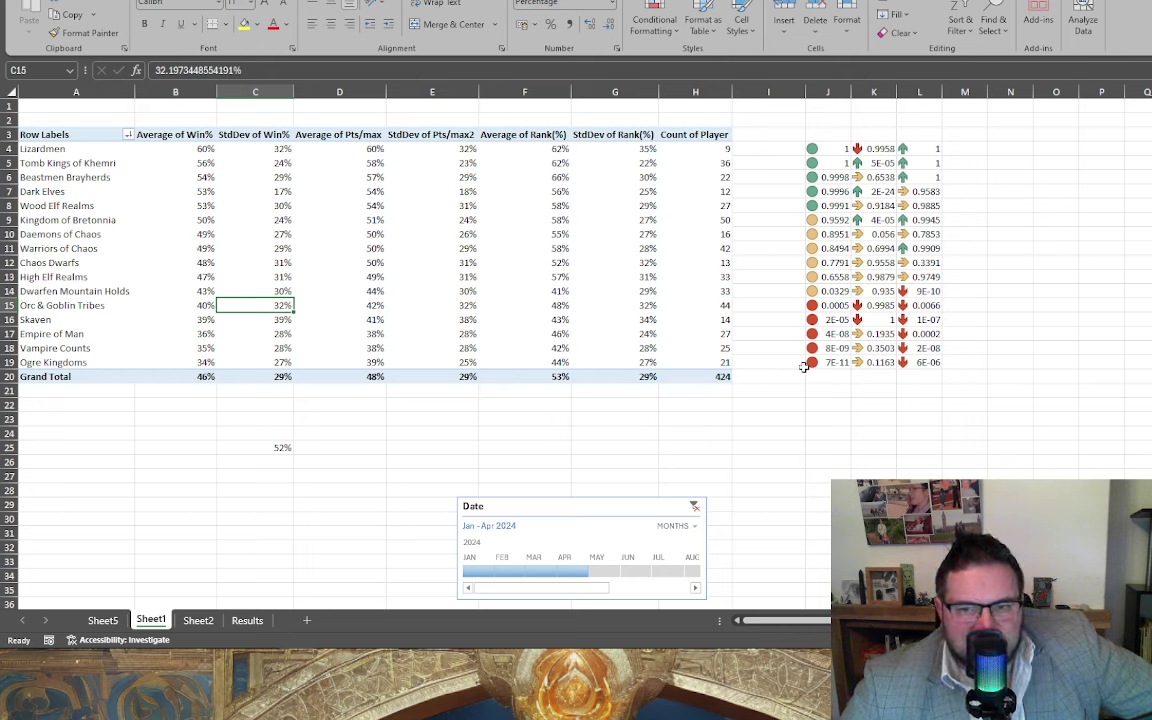
key("Left")
key("Right")
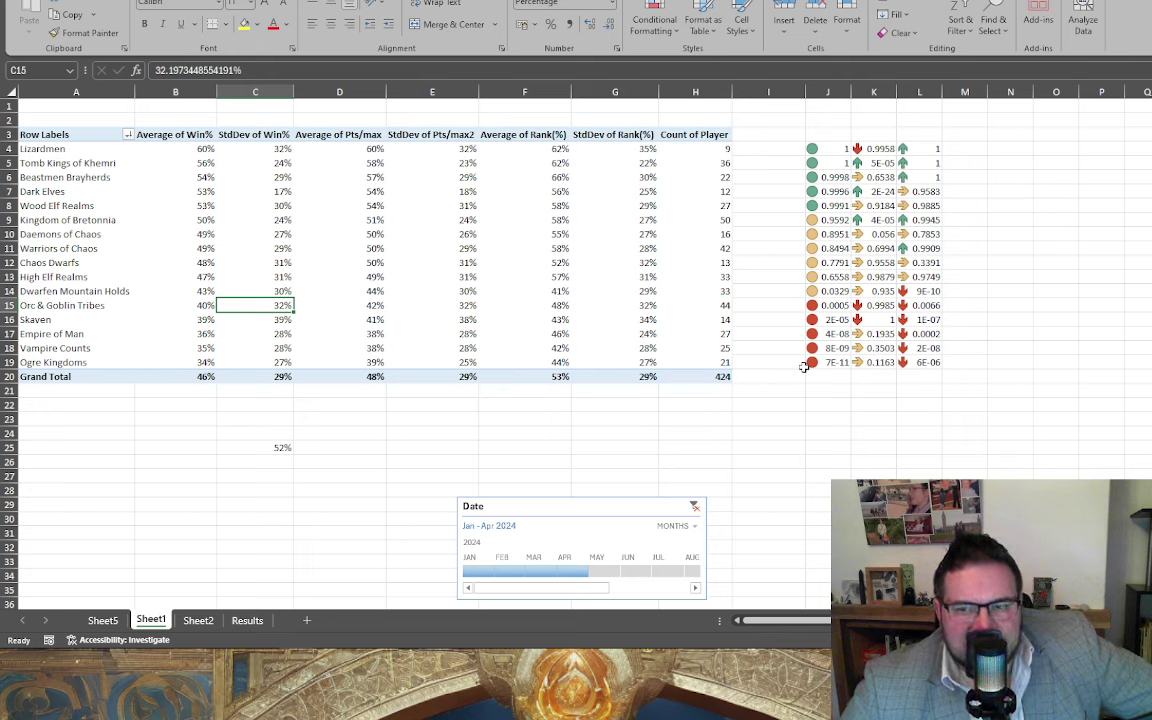
key("Right")
key("Right")
key("Left")
key("Left")
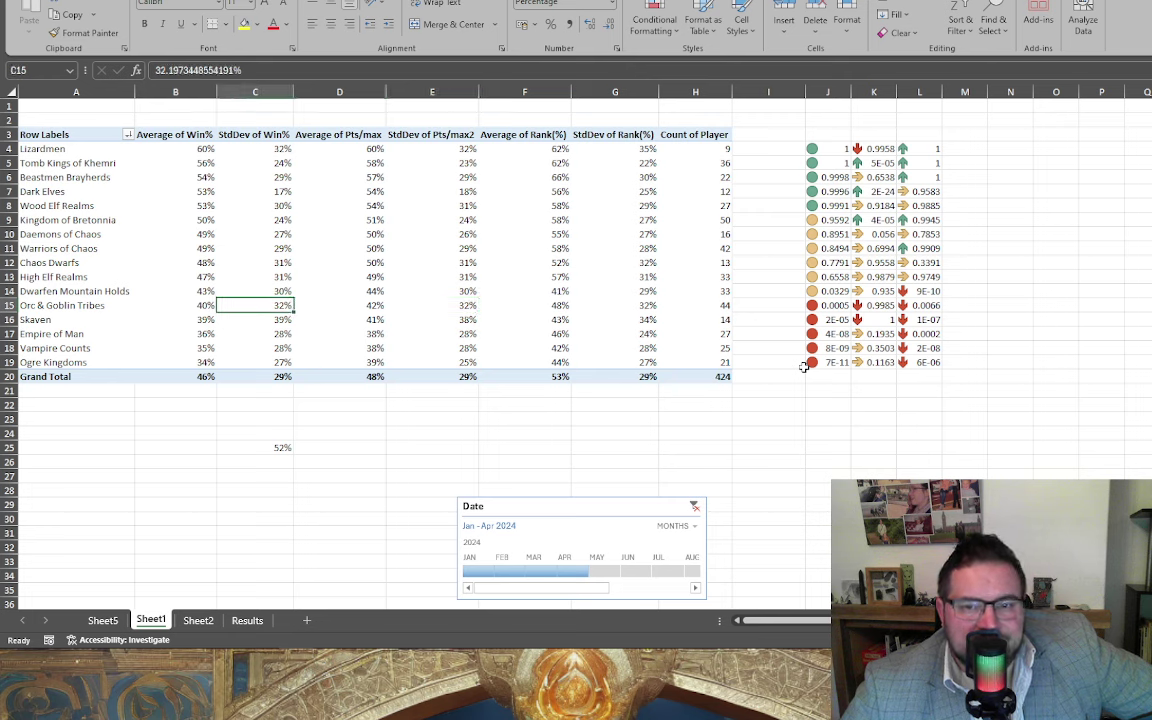
Move down to Skaven and compare its average win rate with its win rate standard deviation.
key("Left")
key("Down")
key("Right")
key("Left")
key("Right")
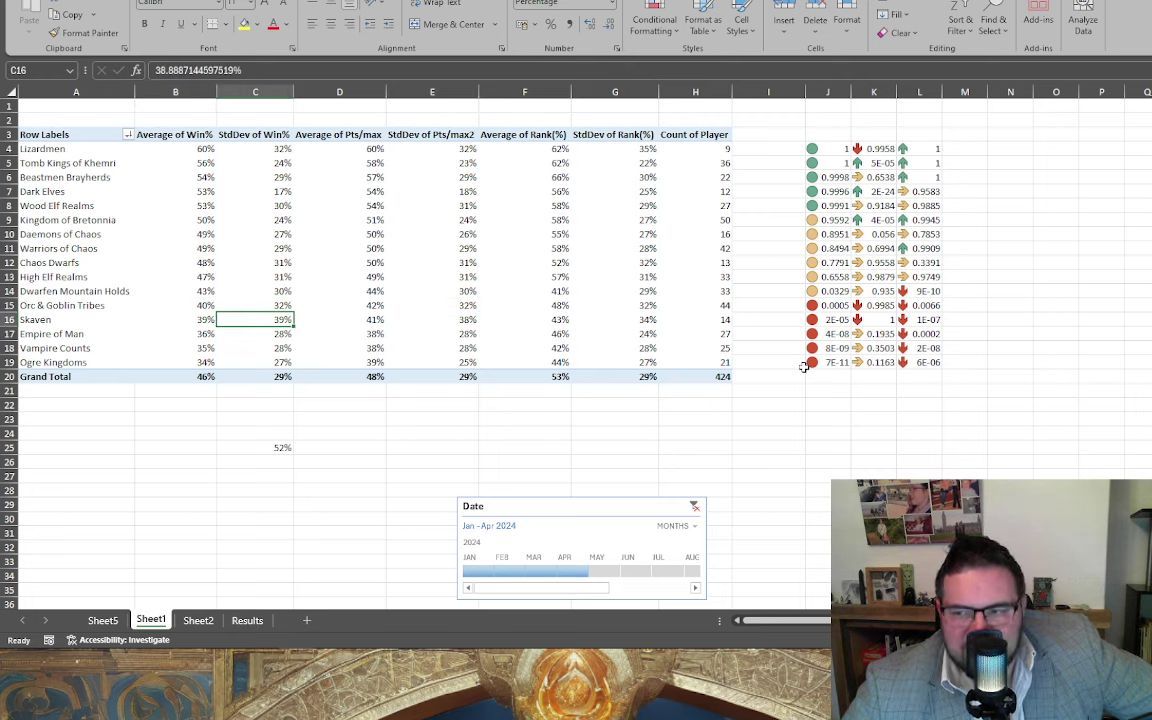
Go across the Skaven row to check its player count.
key("Right")
key("Right")
key("Right")
key("Right")
key("Right")
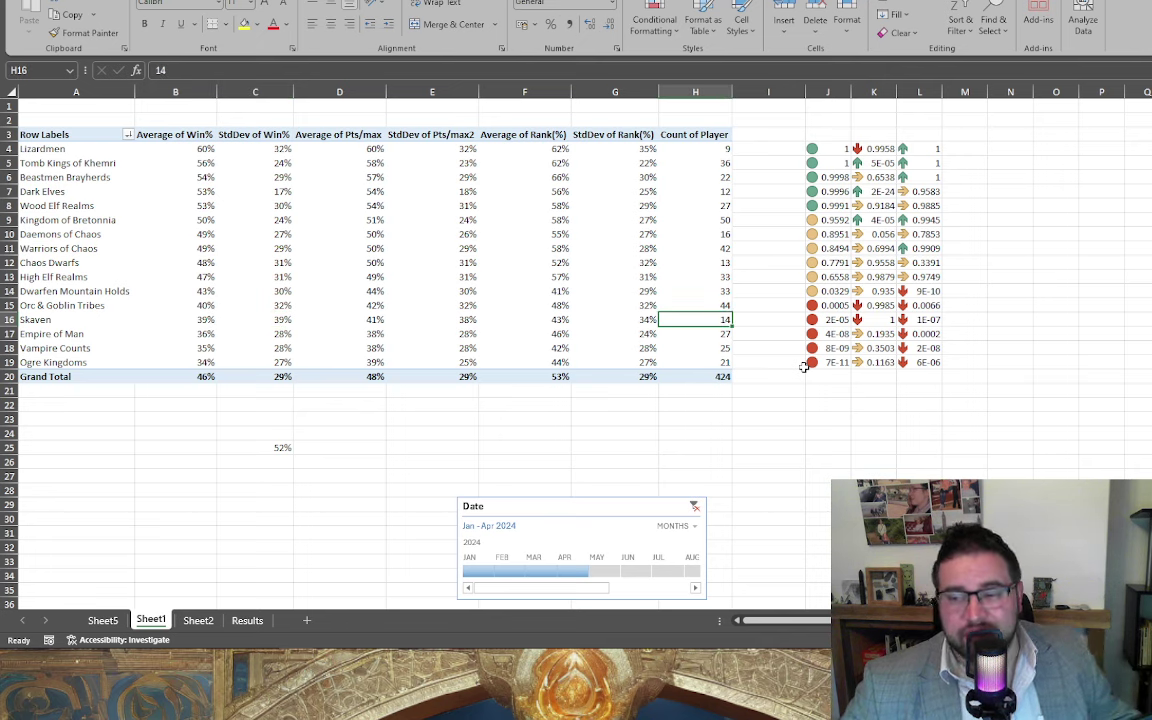
Compare the player counts from Skaven up to Warriors of Chaos.
key("Up")
key("Up")
key("Up")
key("Up")
key("Up")
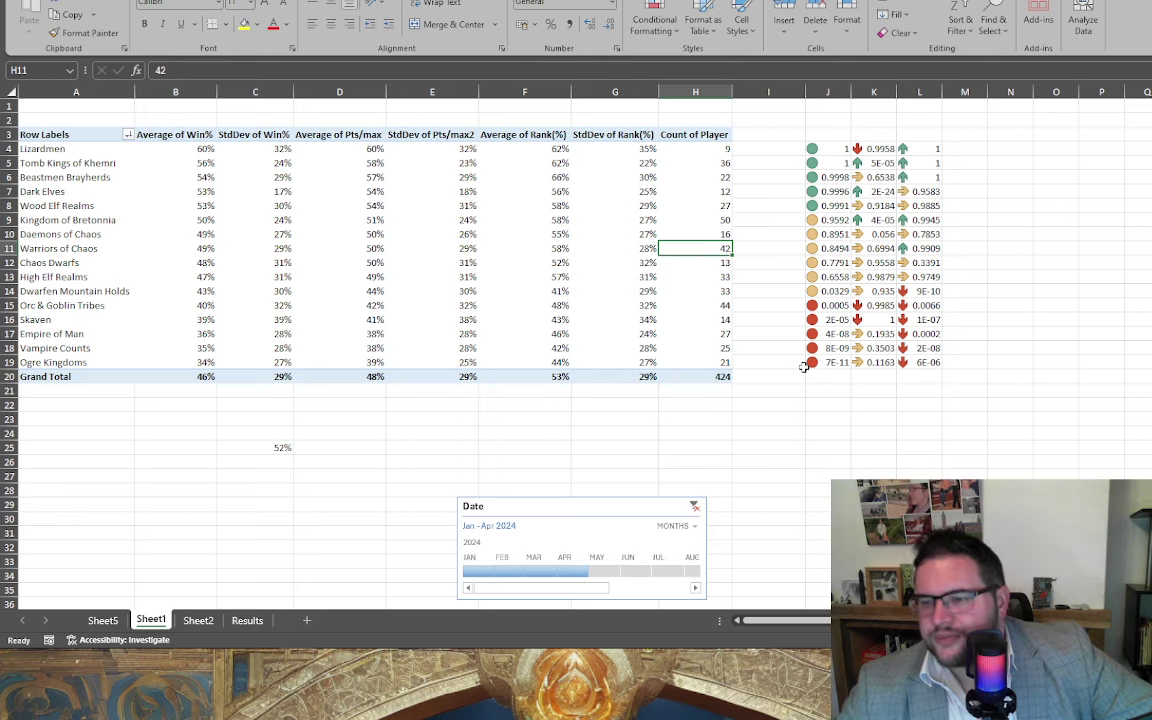
Go down the player counts from Warriors of Chaos to the Grand Total.
key("Down")
key("Down")
key("Down")
key("Down")
key("Down")
key("Down")
key("Down")
key("Down")
key("Down")
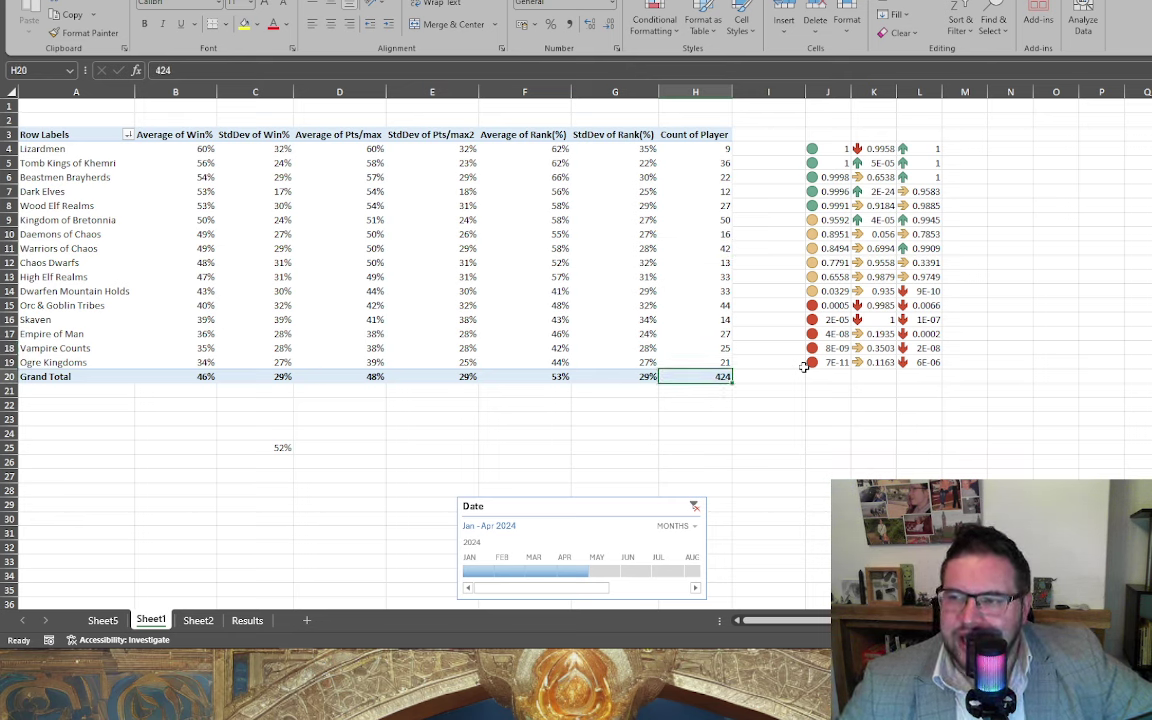
Go back up the player counts from the Grand Total to Chaos Dwarfs.
key("Up")
key("Up")
key("Up")
key("Up")
key("Up")
key("Up")
key("Up")
key("Up")
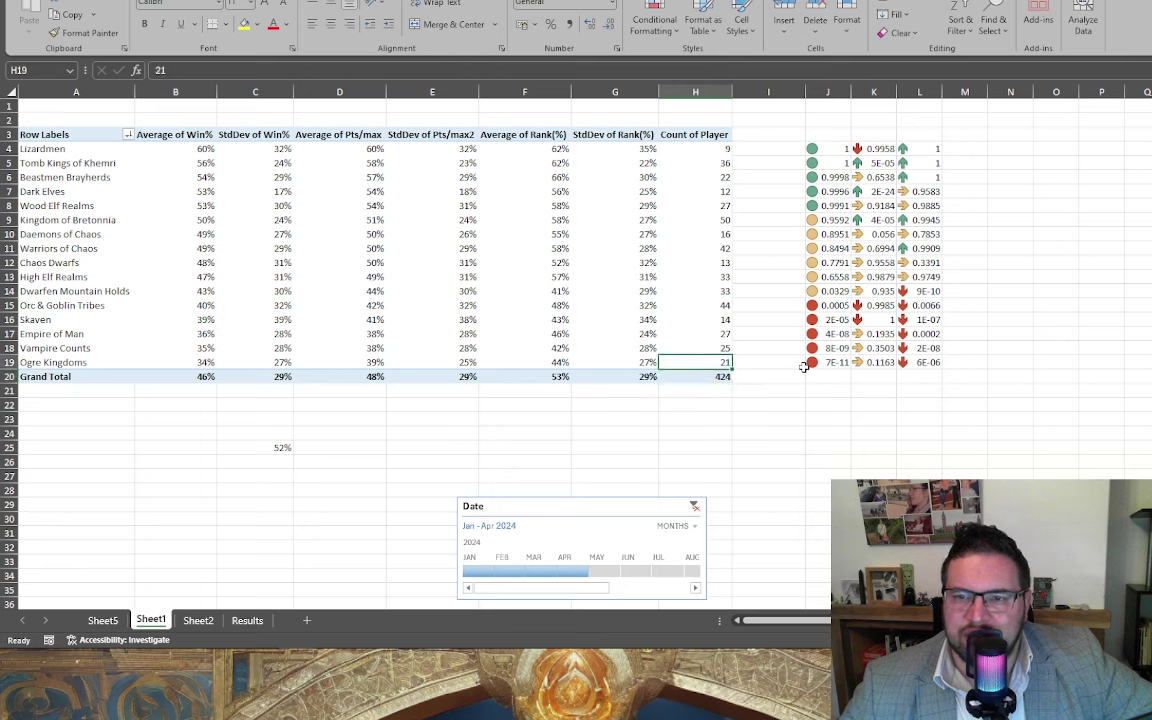
Review the Chaos Dwarfs row from its player count back to its win rate standard deviation.
key("Left")
key("Left")
key("Left")
key("Left")
key("Left")
key("Left")
key("Left")
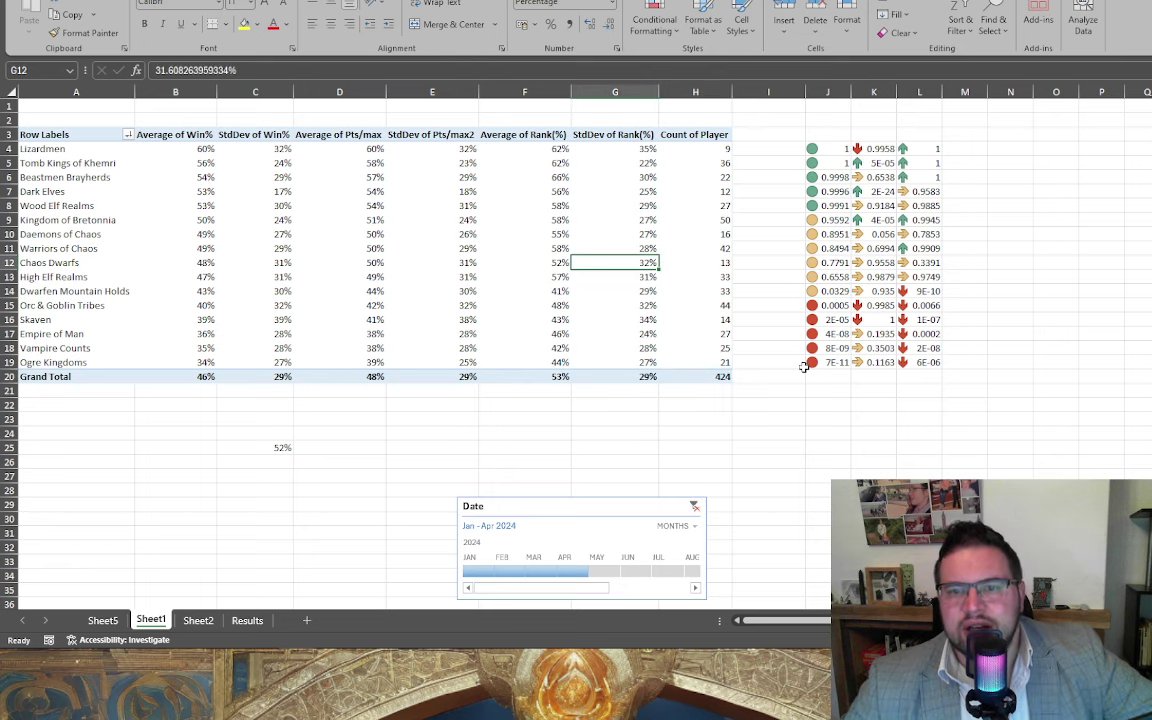
key("Right")
key("Right")
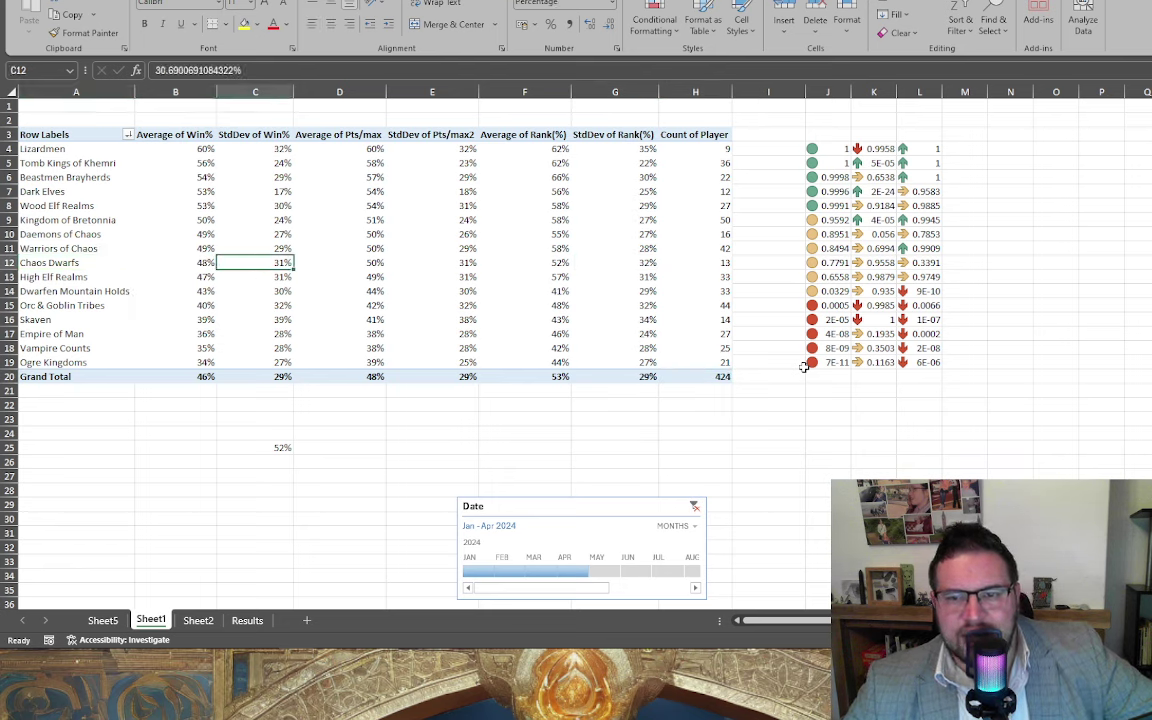
Go down from the Chaos Dwarfs' win rate standard deviation to inspect the T.TEST formula in cell C25.
key("Down")
key("Down")
key("Down")
key("Down")
key("Down")
key("Down")
key("Down")
key("Down")
key("Down")
key("Down")
key("Down")
key("Down")
key("Down")
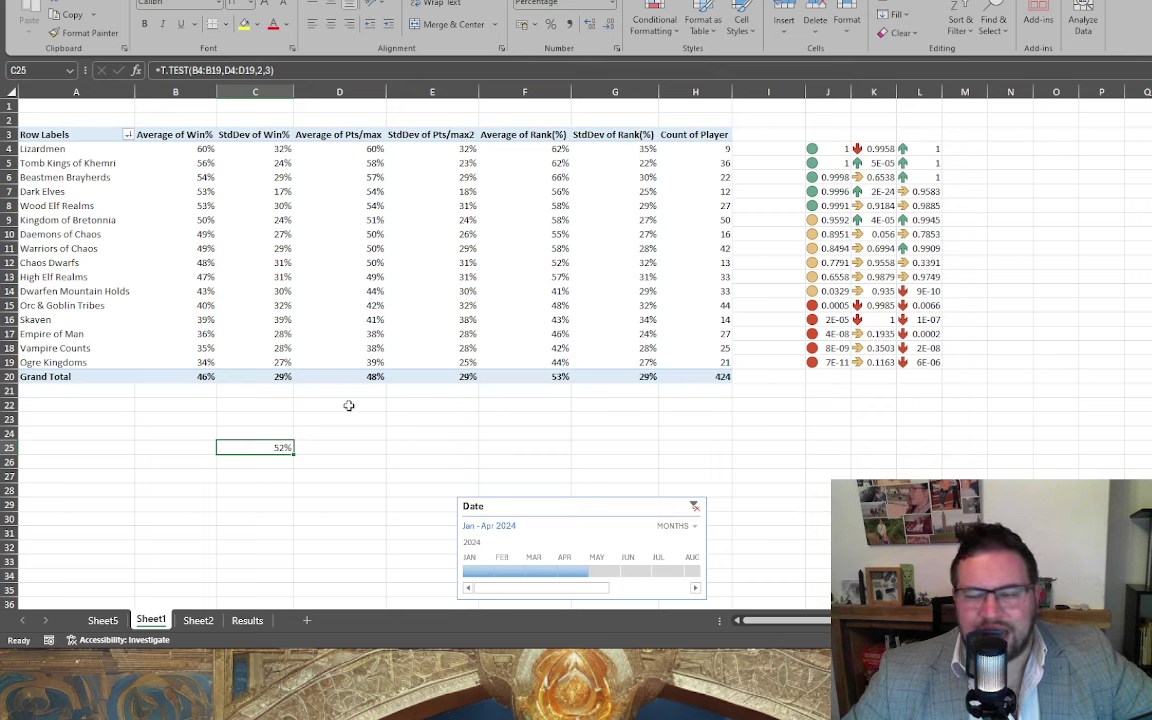
Return from the T.TEST cell to the Grand Total's win rate standard deviation.
key("Up")
key("Up")
key("Up")
key("Up")
key("Up")
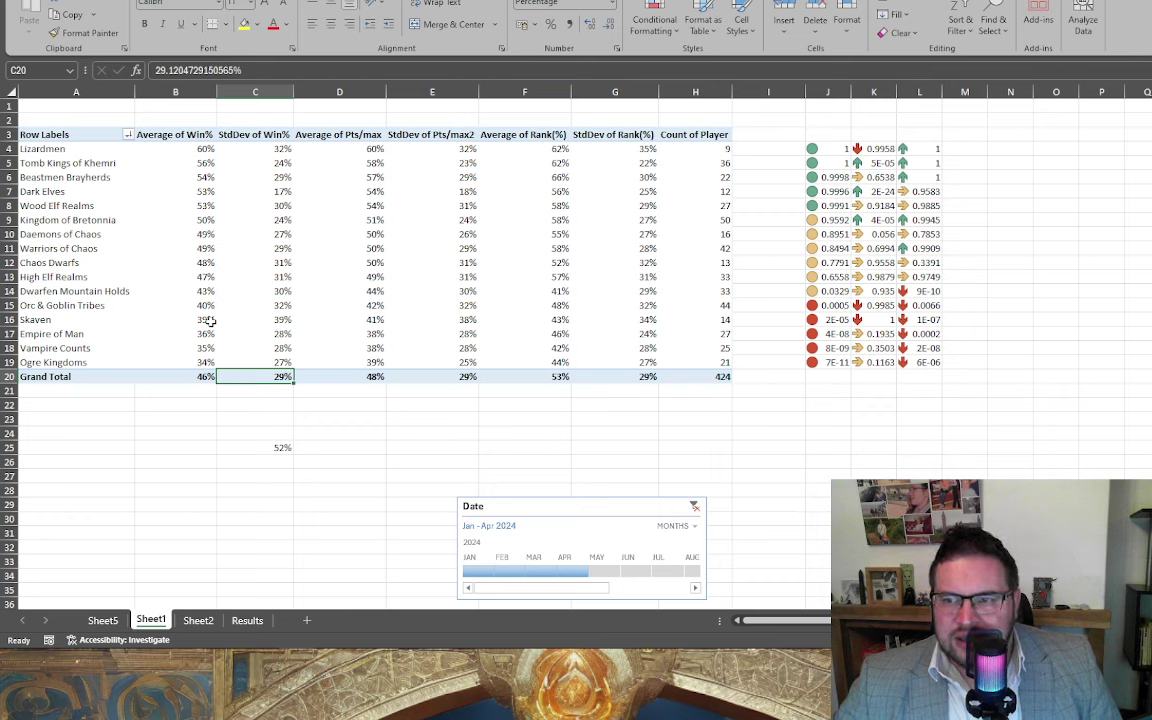
Check the player counts of Beastmen Brayherds and Tomb Kings of Khemri.
left_click(690, 176)
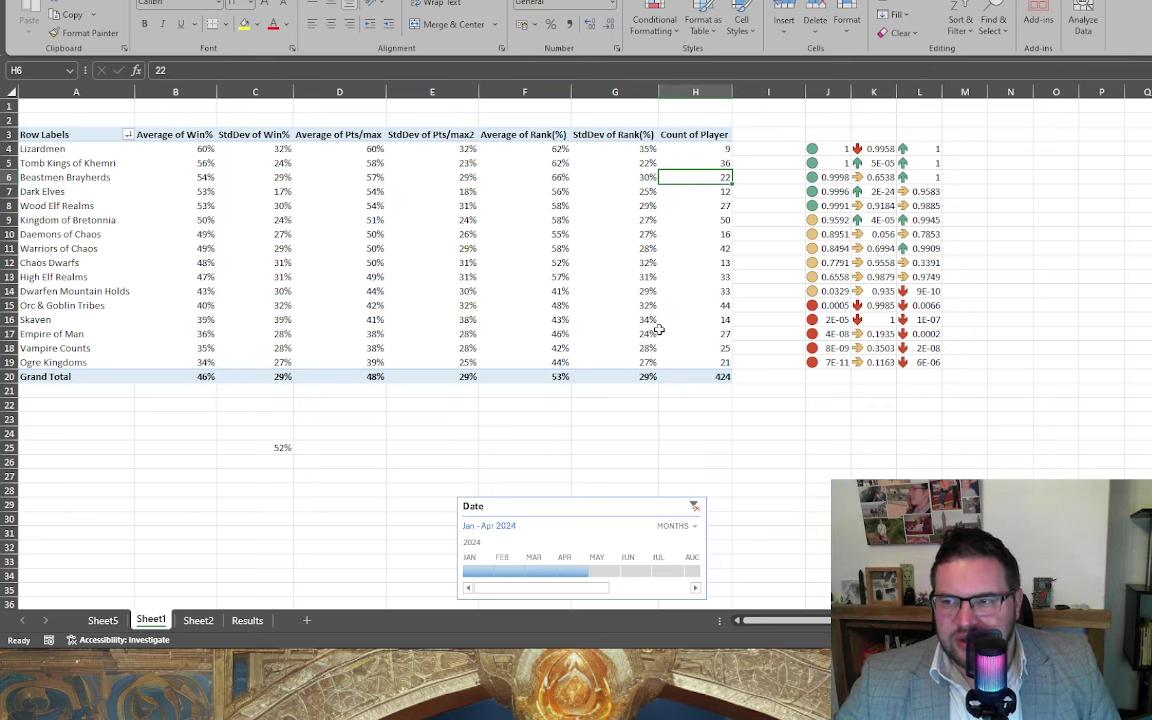
left_click(665, 162)
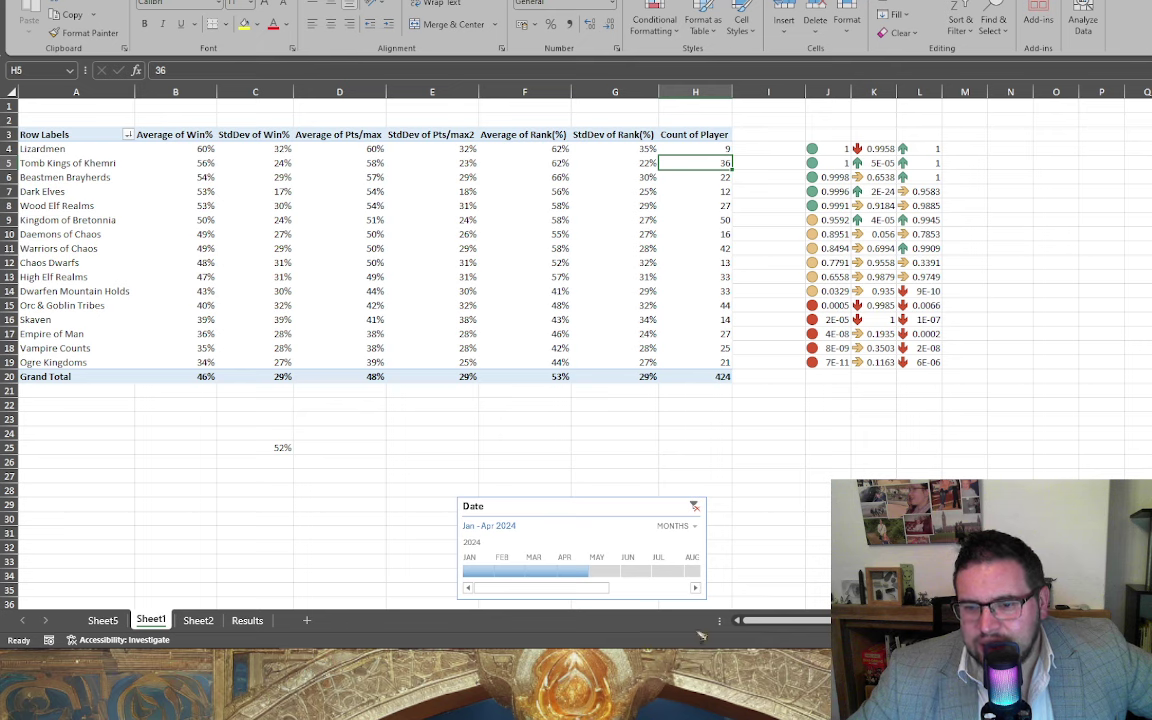
left_click(264, 714)
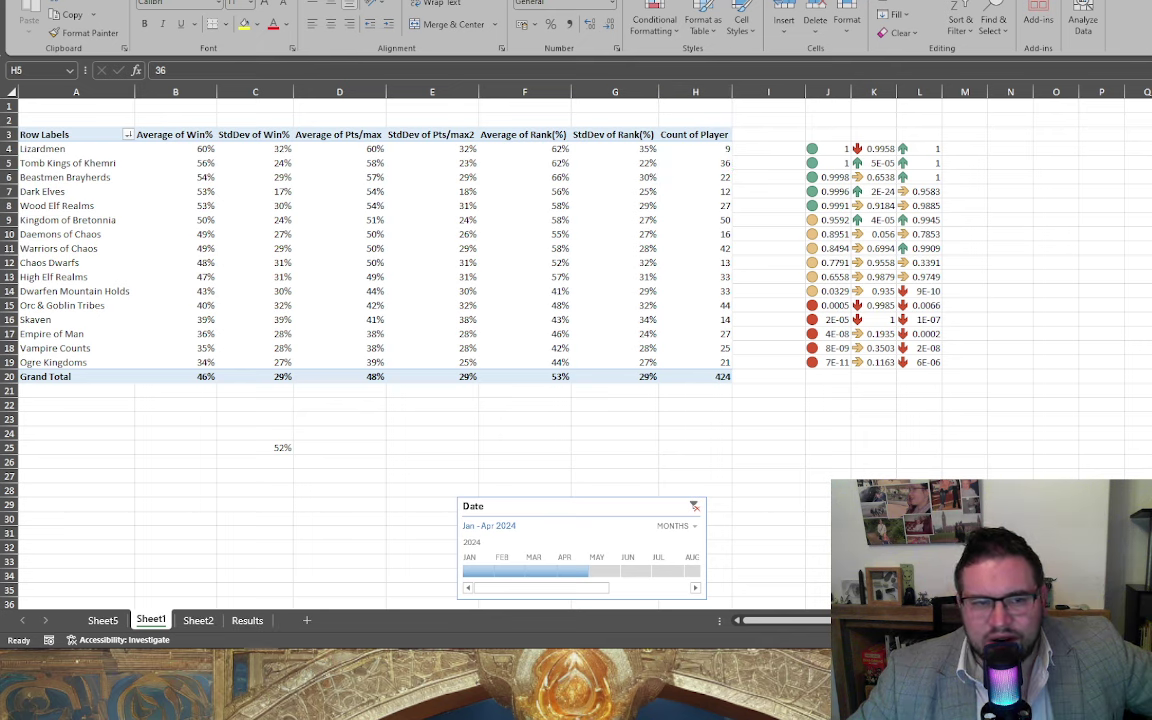